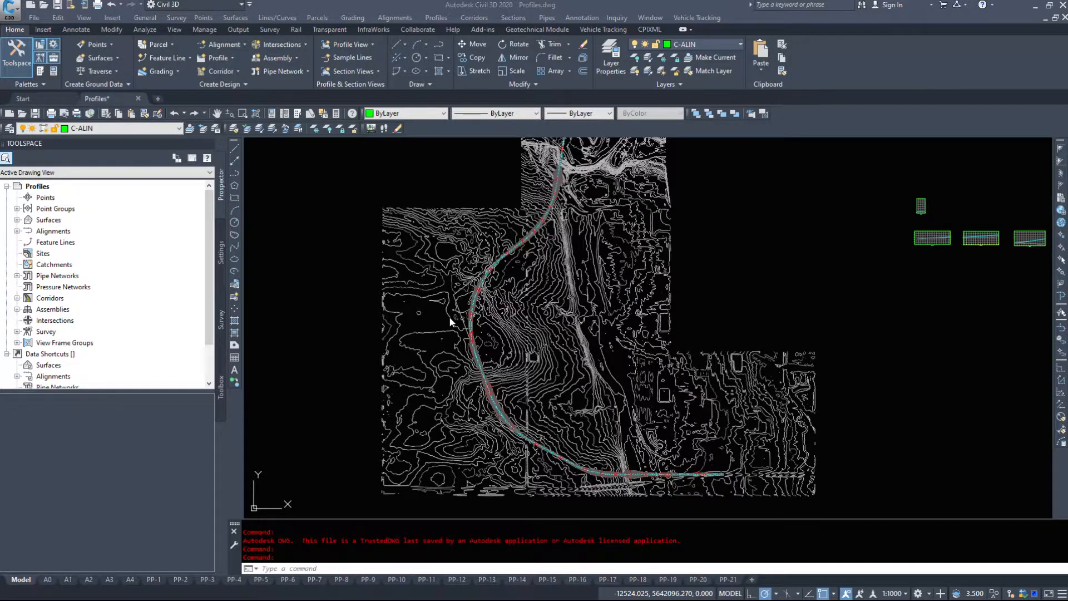
- Examine the highway corridor over the existing ground contours, from its curved section to its straight eastern end
scroll(479, 407, up, 5)
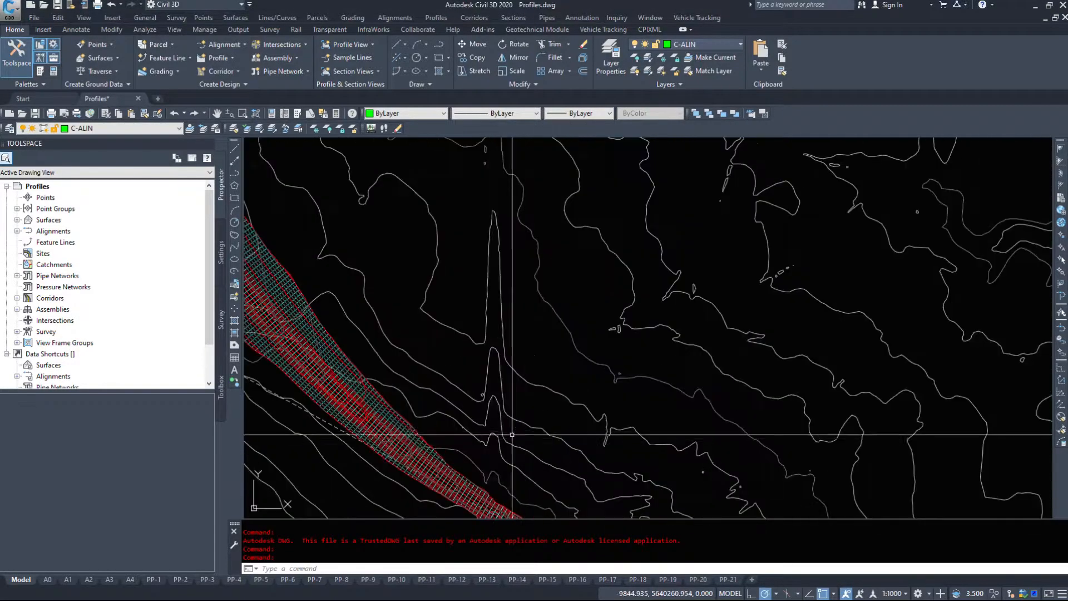
scroll(389, 292, up, 3)
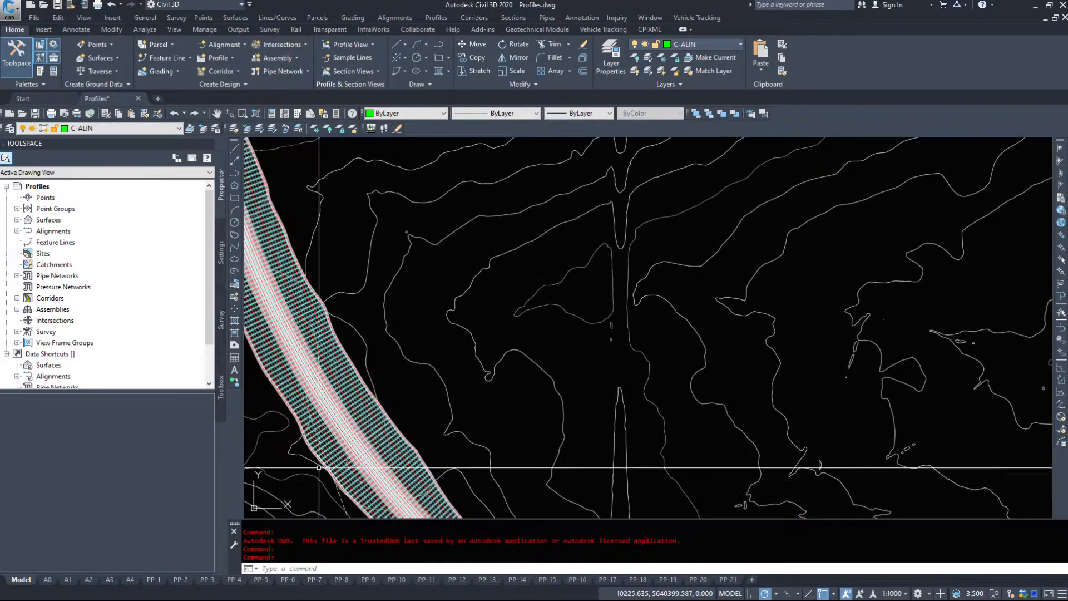
middle_drag(388, 292, 704, 285)
middle_drag(561, 161, 585, 420)
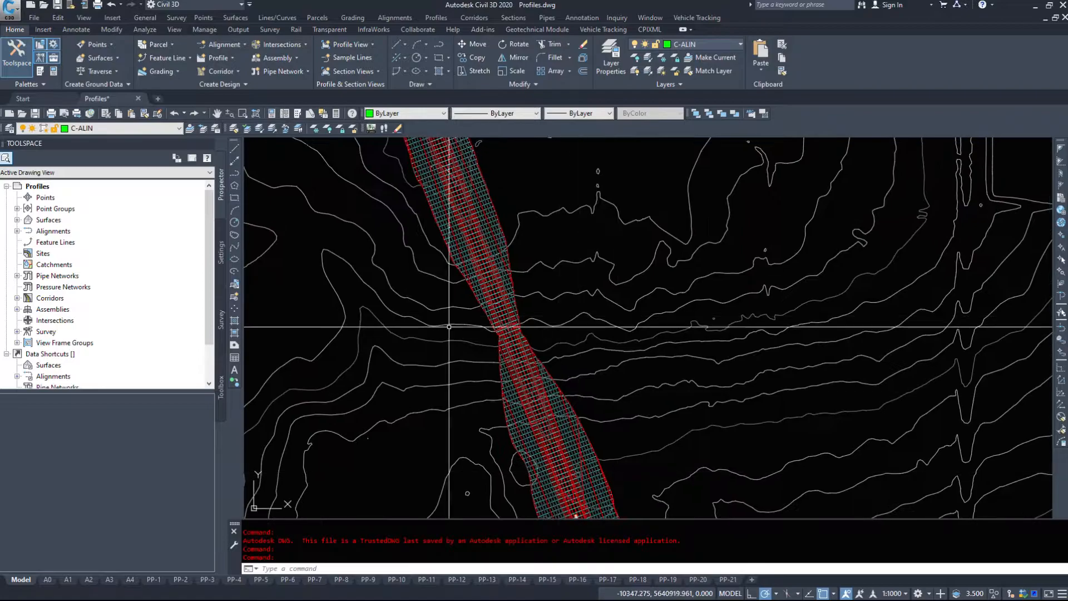
middle_drag(464, 216, 464, 287)
scroll(464, 287, down, 5)
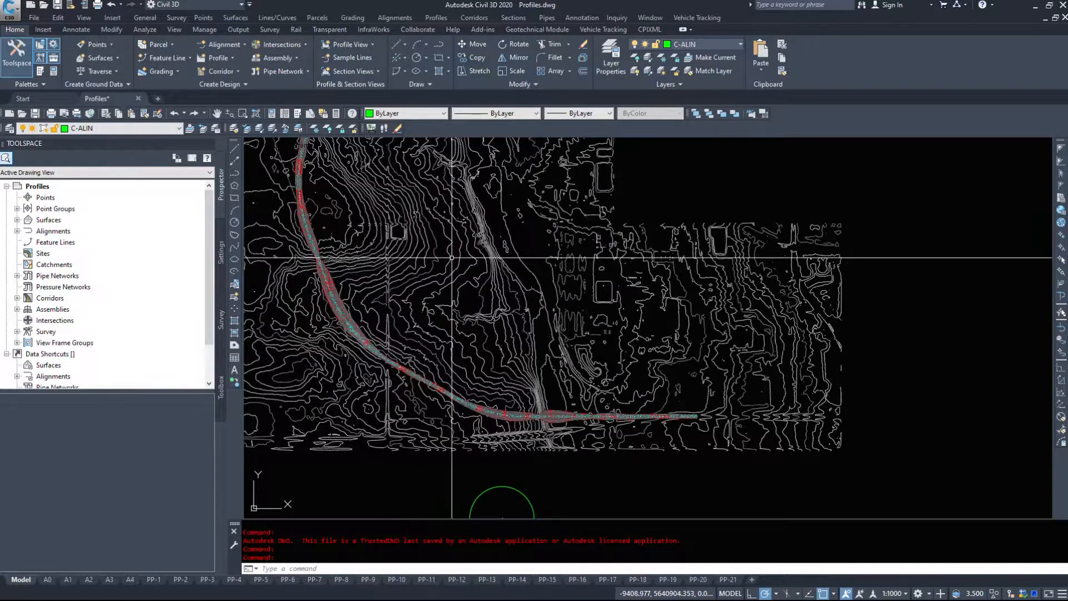
scroll(702, 434, up, 6)
middle_drag(699, 450, 815, 428)
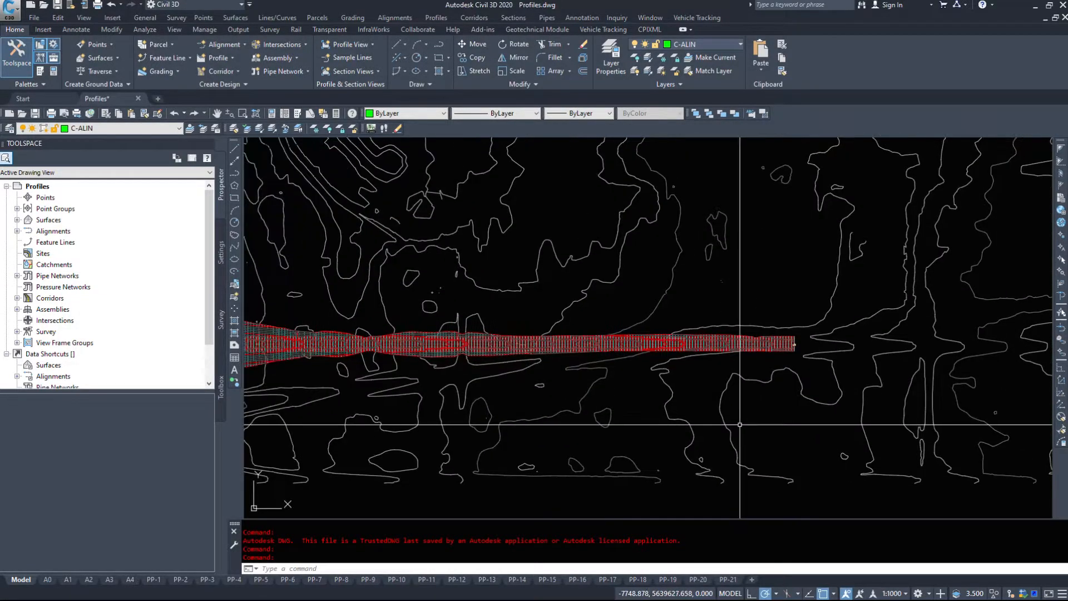
scroll(567, 350, up, 5)
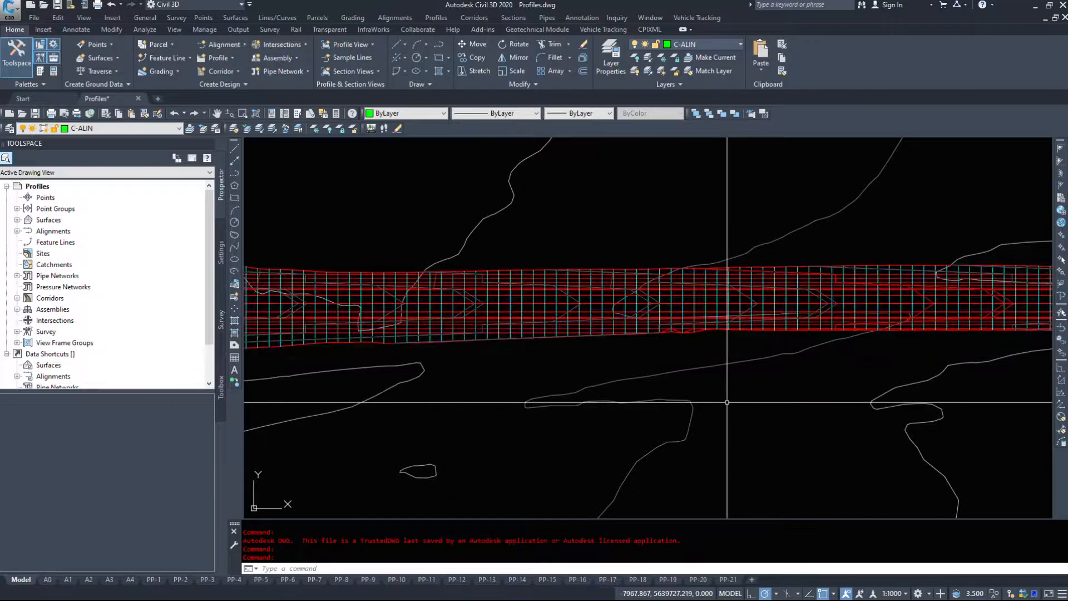
middle_drag(727, 367, 995, 379)
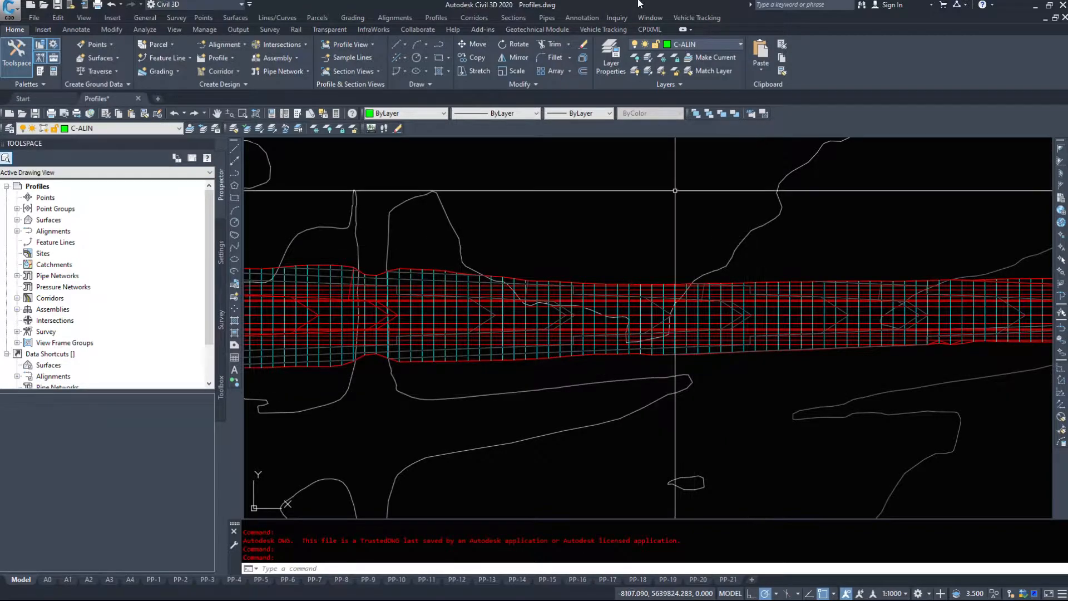
scroll(494, 390, down, 6)
scroll(851, 388, up, 3)
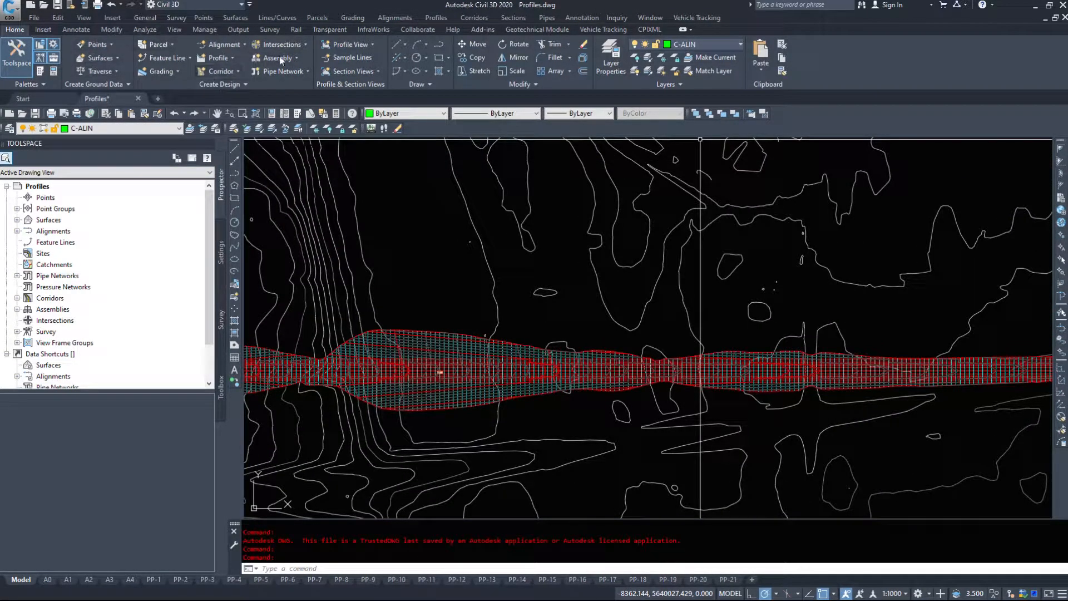
click(237, 83)
click(363, 58)
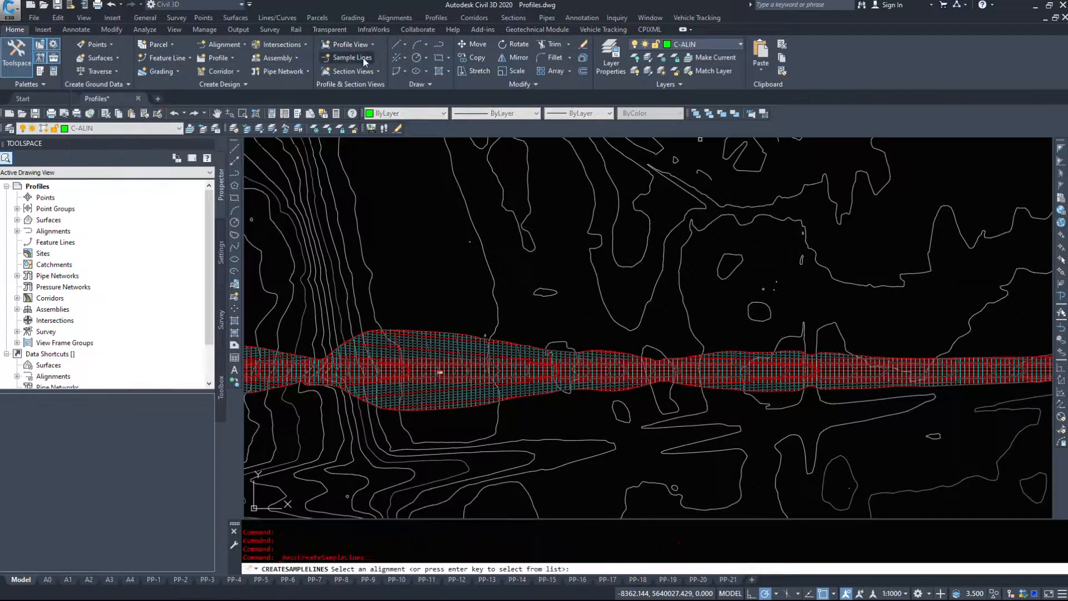
key(Escape)
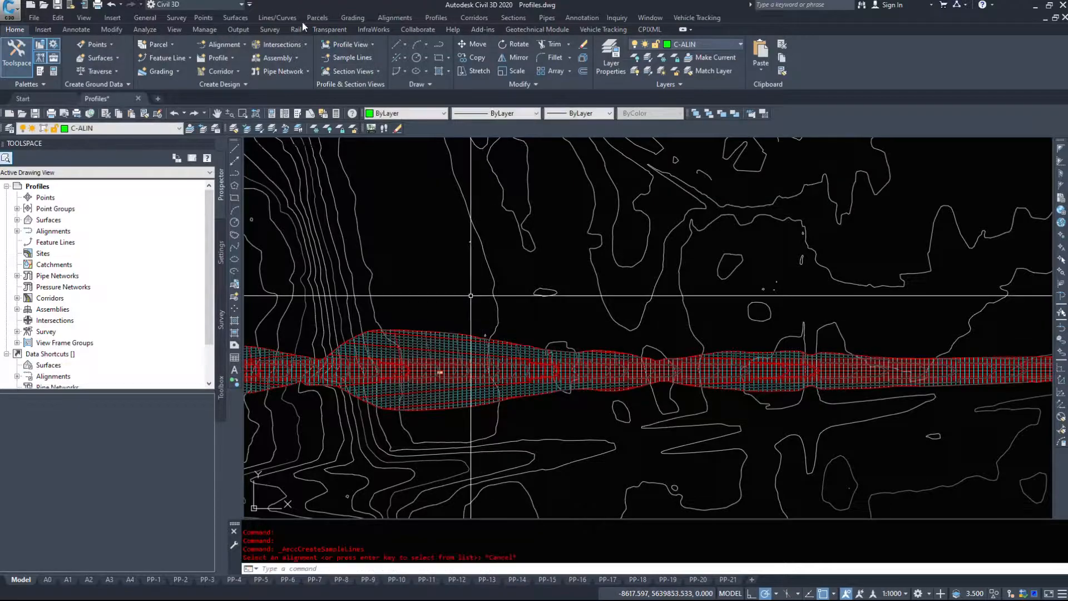
- Start creating sample lines and choose the Highway alignment from the alignment list
click(522, 19)
click(537, 36)
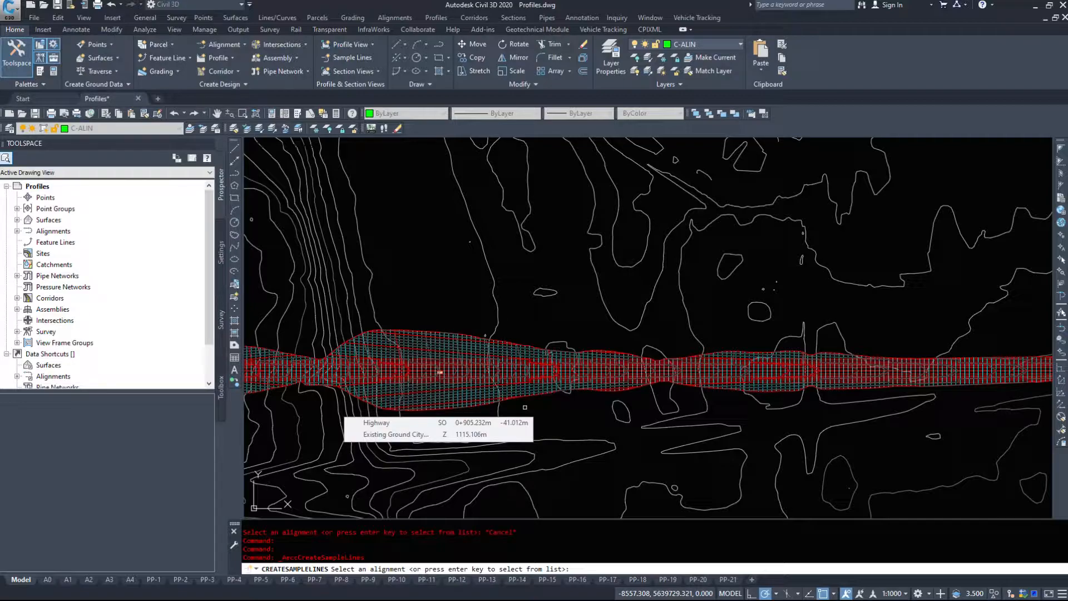
scroll(439, 372, up, 5)
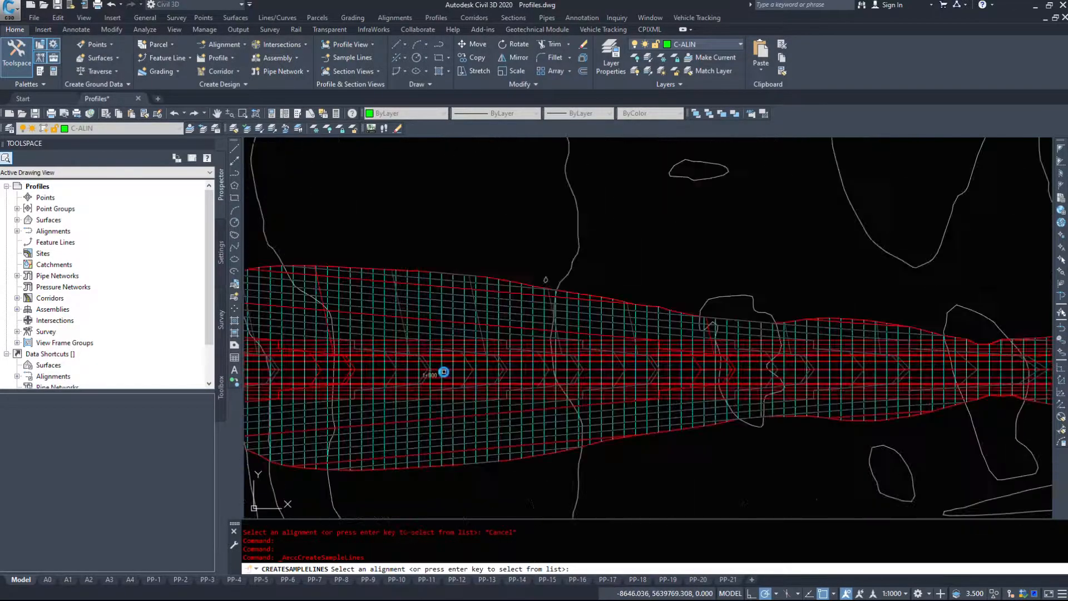
scroll(434, 368, down, 5)
scroll(478, 345, up, 8)
scroll(514, 335, down, 5)
middle_drag(1045, 353, 195, 446)
scroll(760, 447, down, 2)
scroll(761, 447, down, 2)
middle_drag(537, 442, 797, 400)
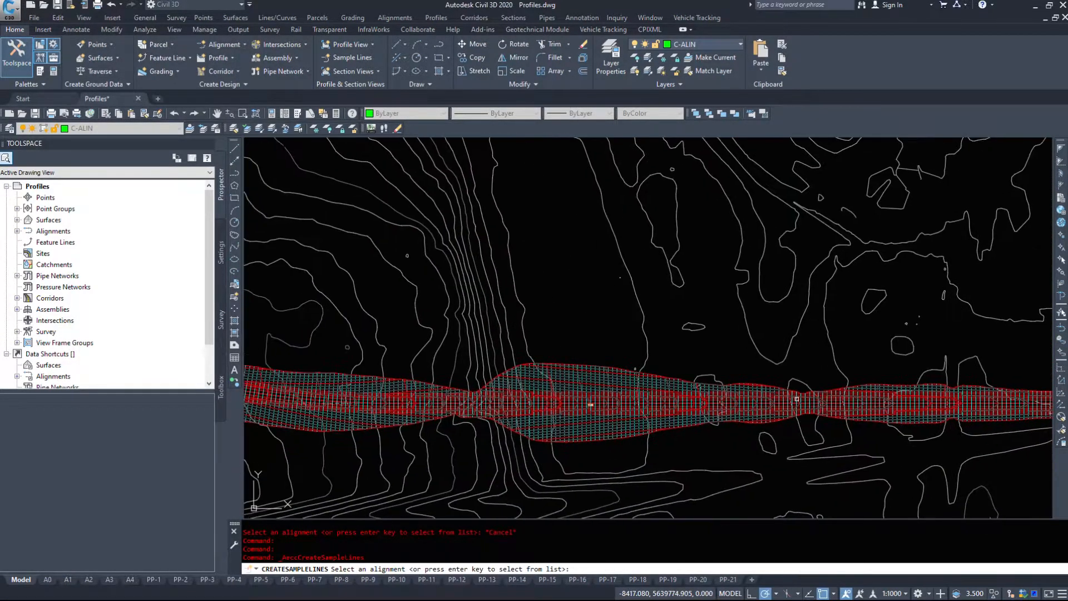
key(Return)
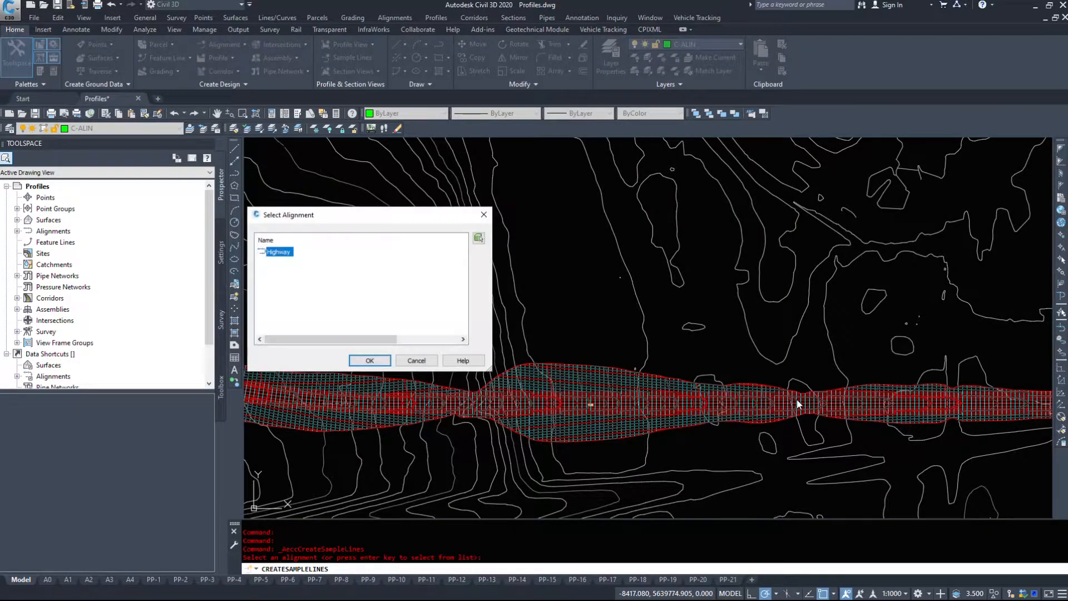
click(369, 360)
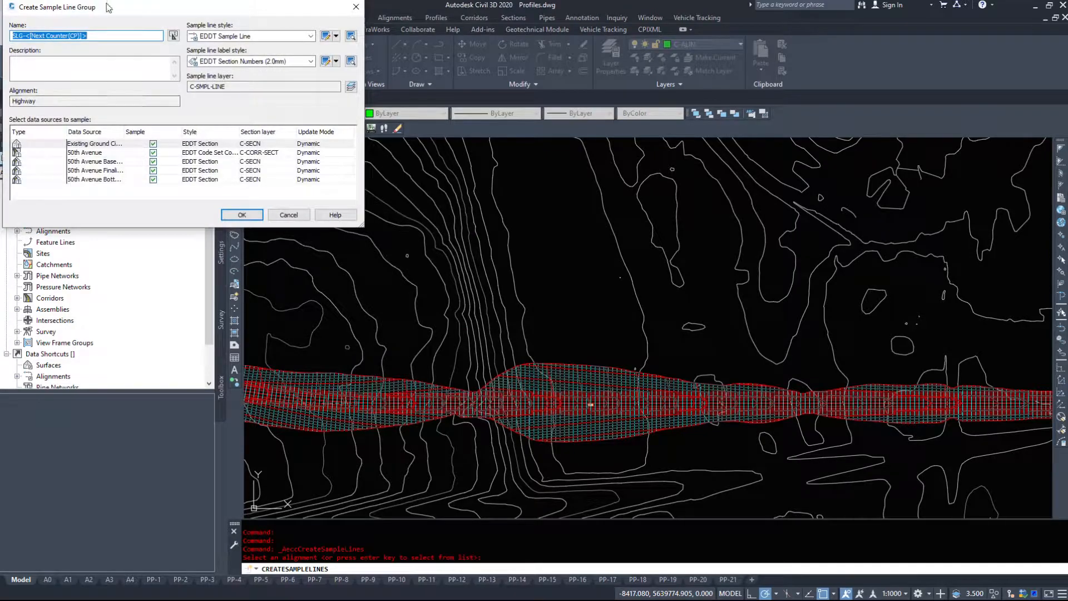
- Name the sample line group "SL - Highway" and enlarge the dialog to show the data source details
drag(108, 8, 439, 79)
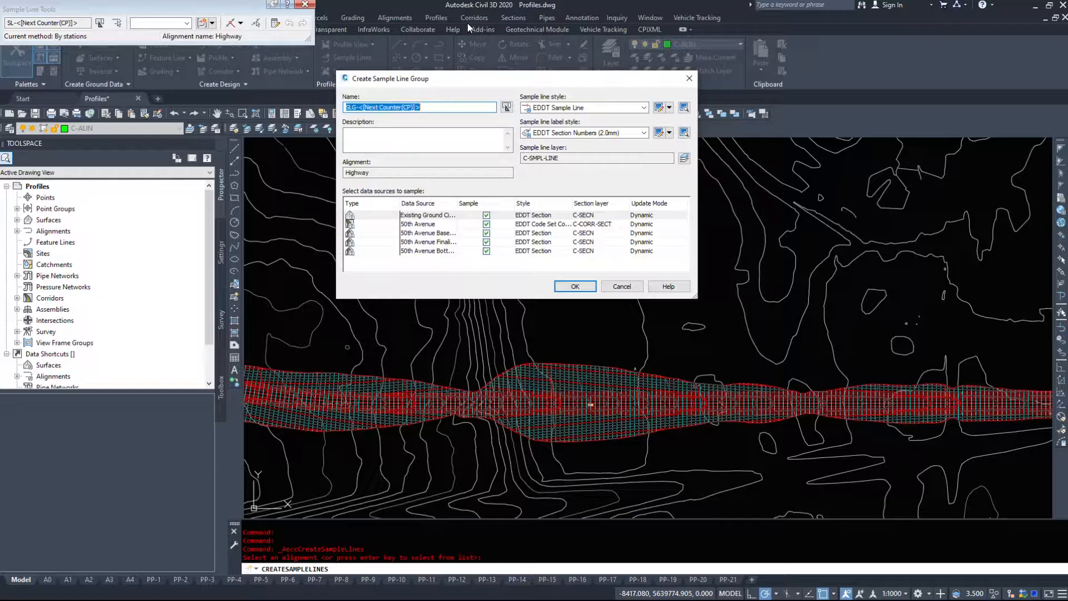
text(SL - Highway)
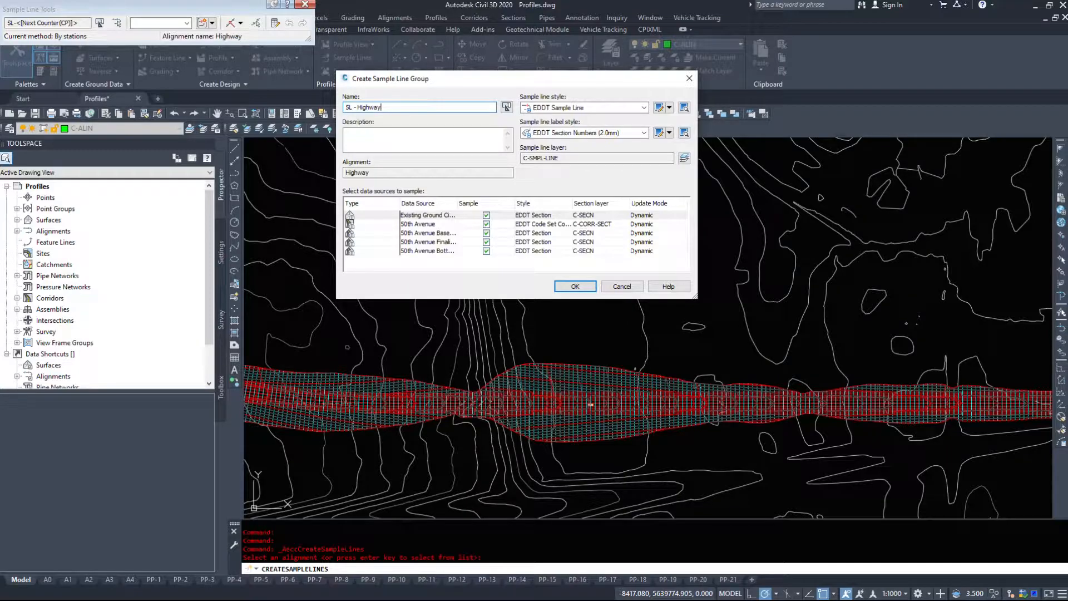
drag(695, 295, 859, 344)
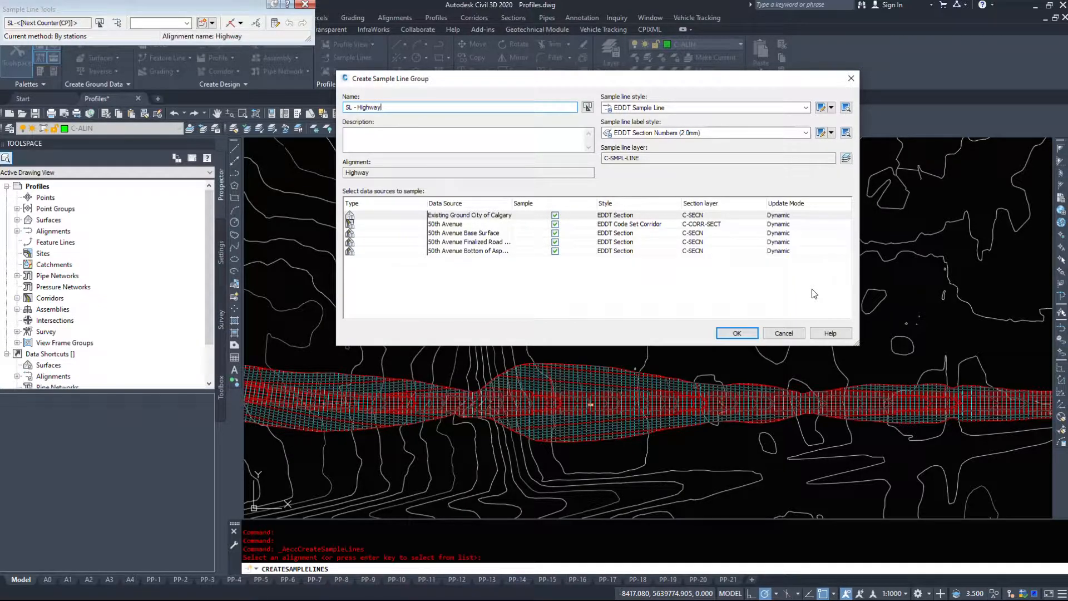
- Use the EDDT Sample Line style and the EDDT Sections and Stations (2.0mm) label style for the sample line group
click(631, 108)
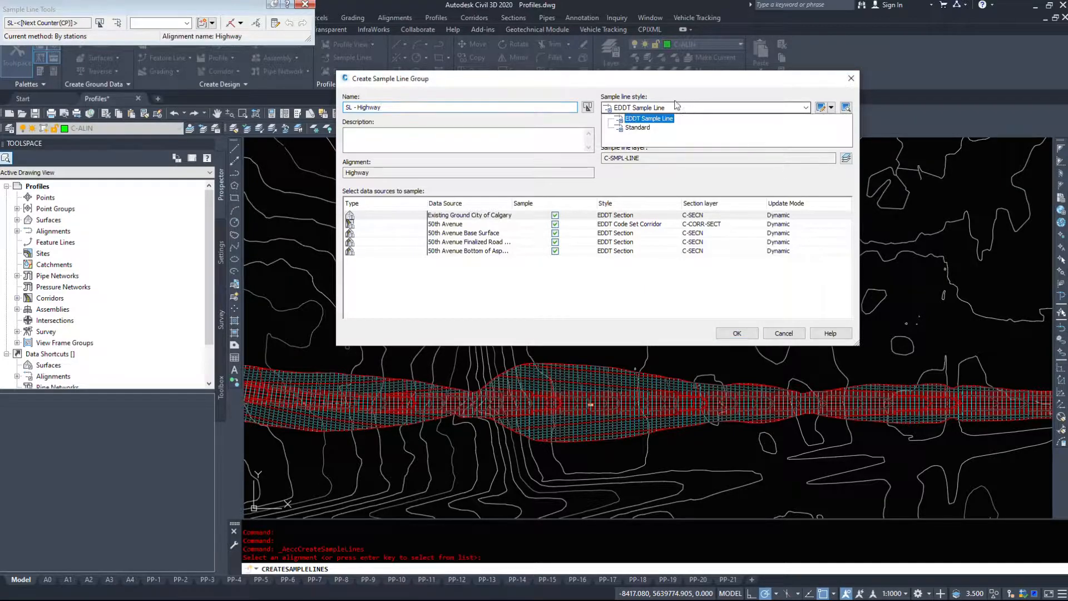
click(648, 118)
click(649, 134)
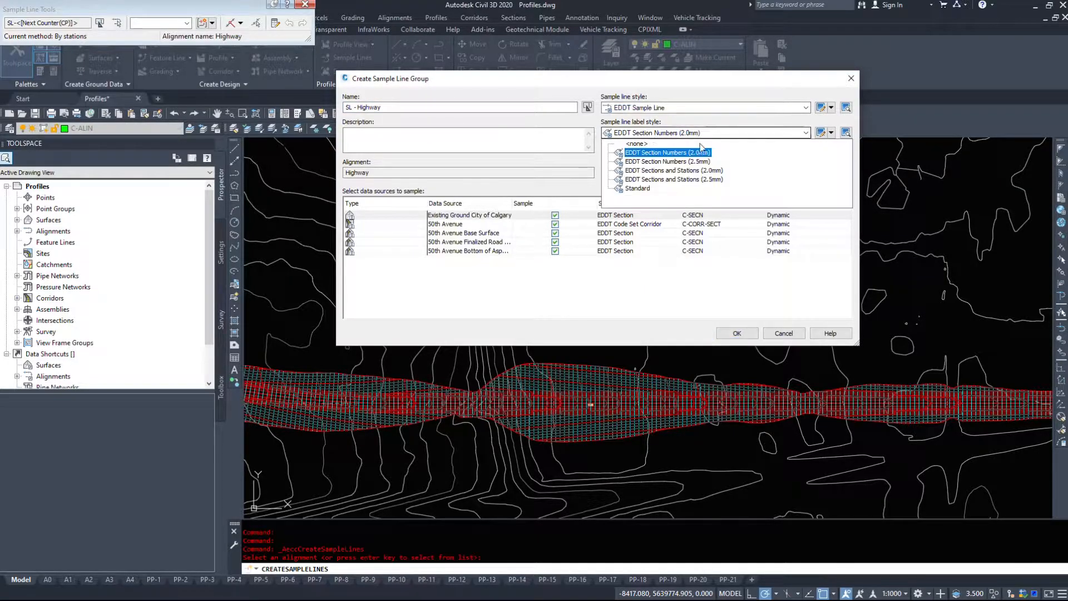
click(650, 152)
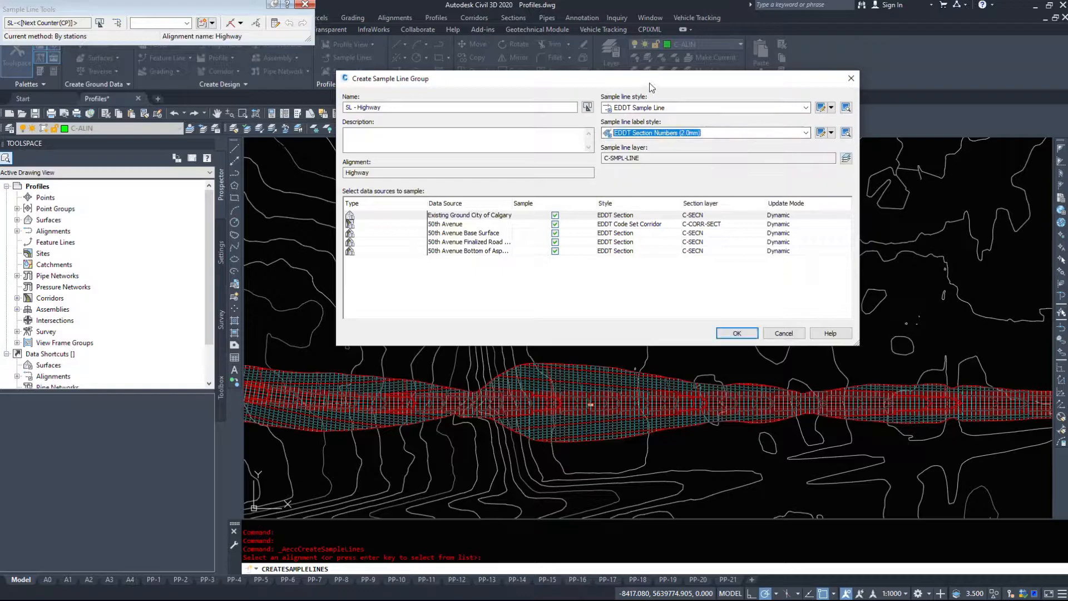
click(679, 136)
click(678, 173)
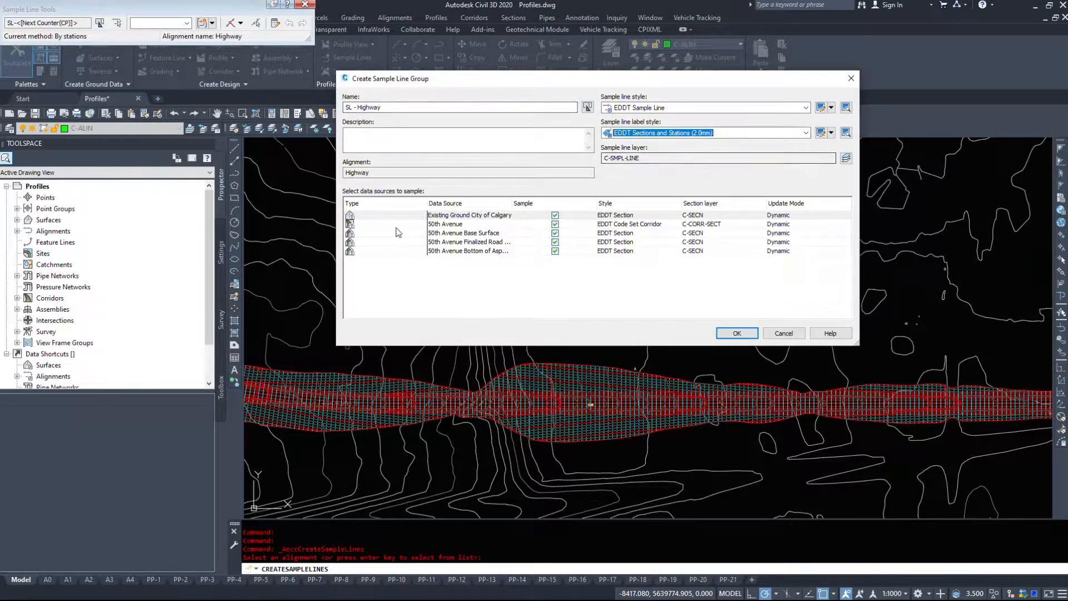
- Widen the data source names and exclude 50th Avenue Base Surface and 50th Avenue Bottom of Asphalt from sampling
click(358, 216)
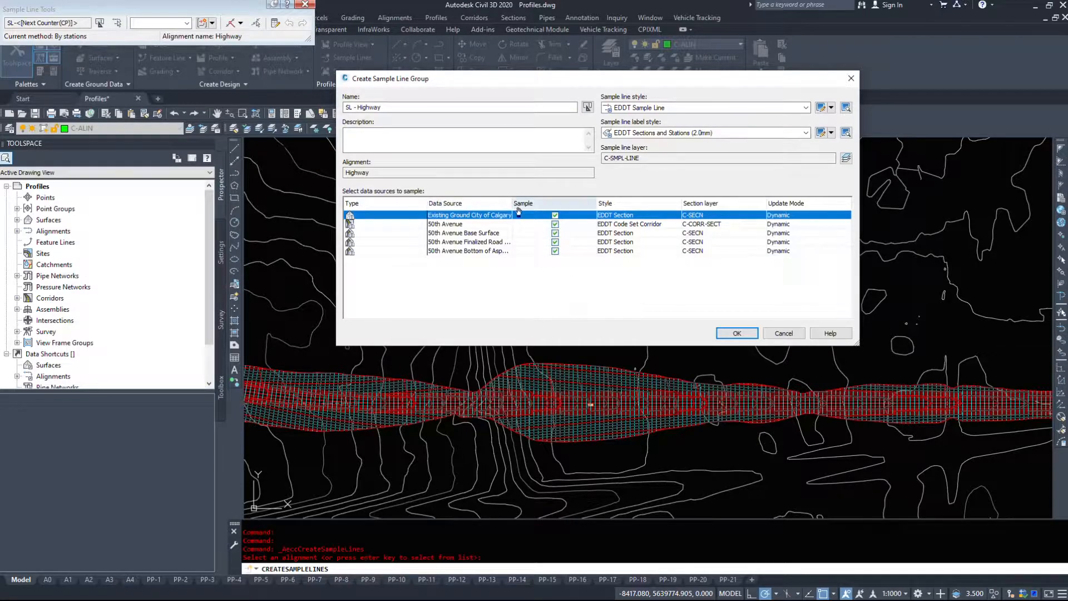
drag(512, 203, 543, 203)
click(447, 233)
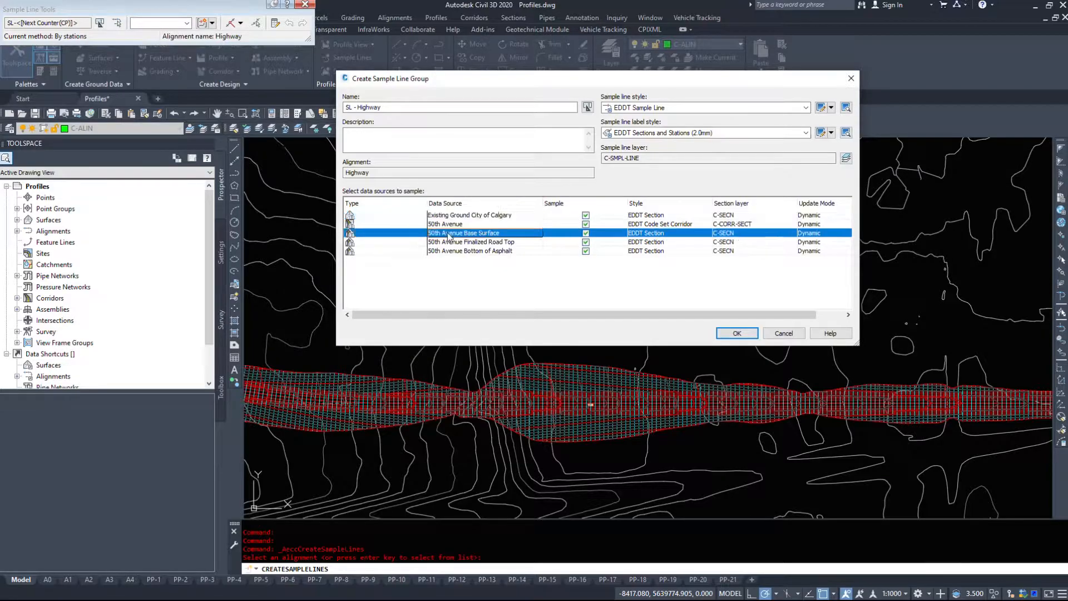
click(461, 217)
click(447, 225)
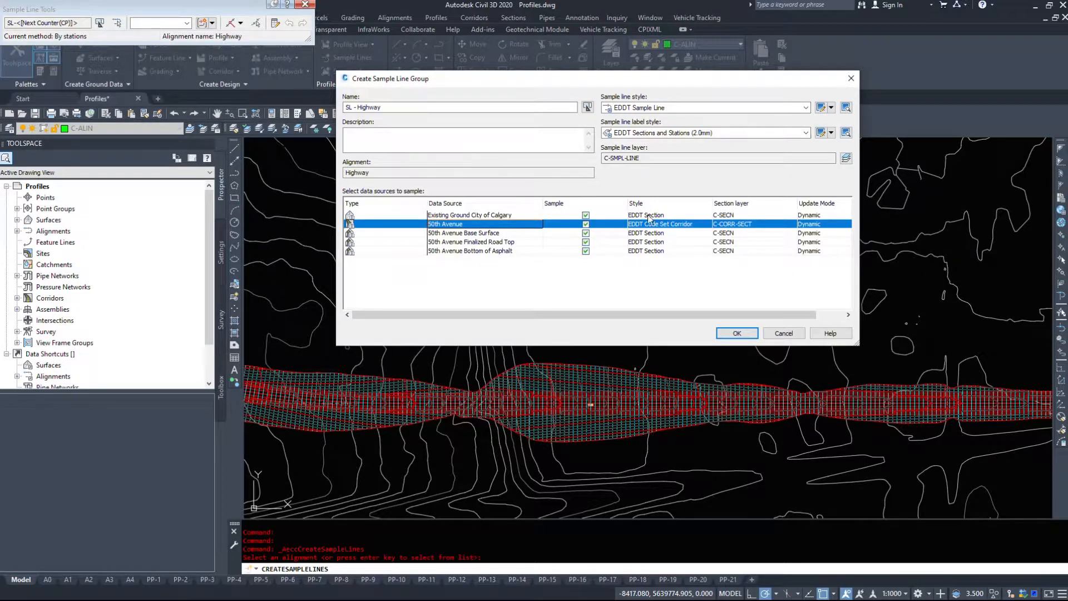
click(455, 234)
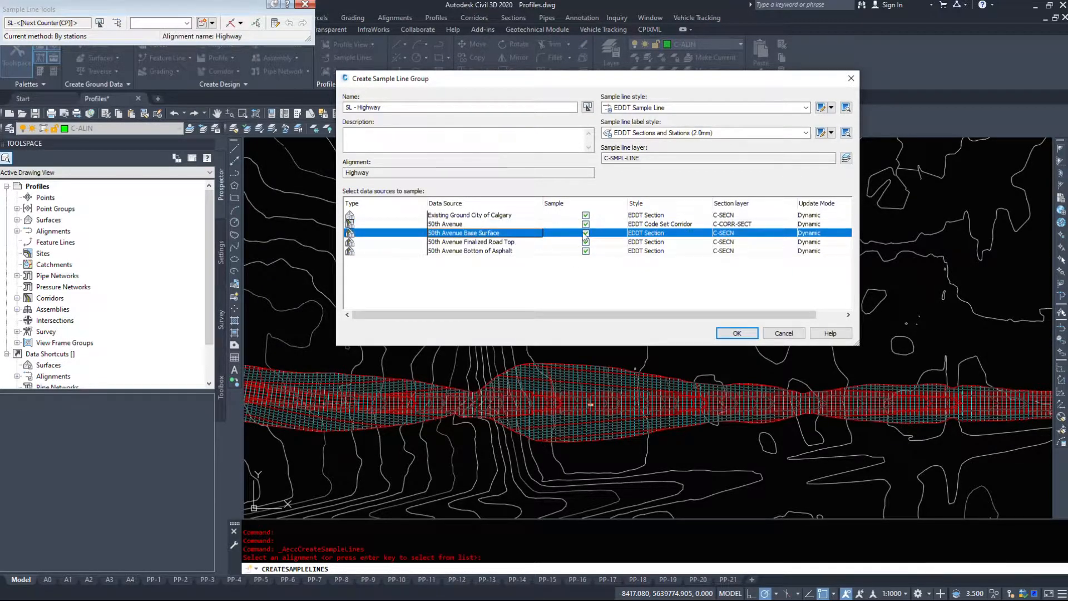
click(585, 234)
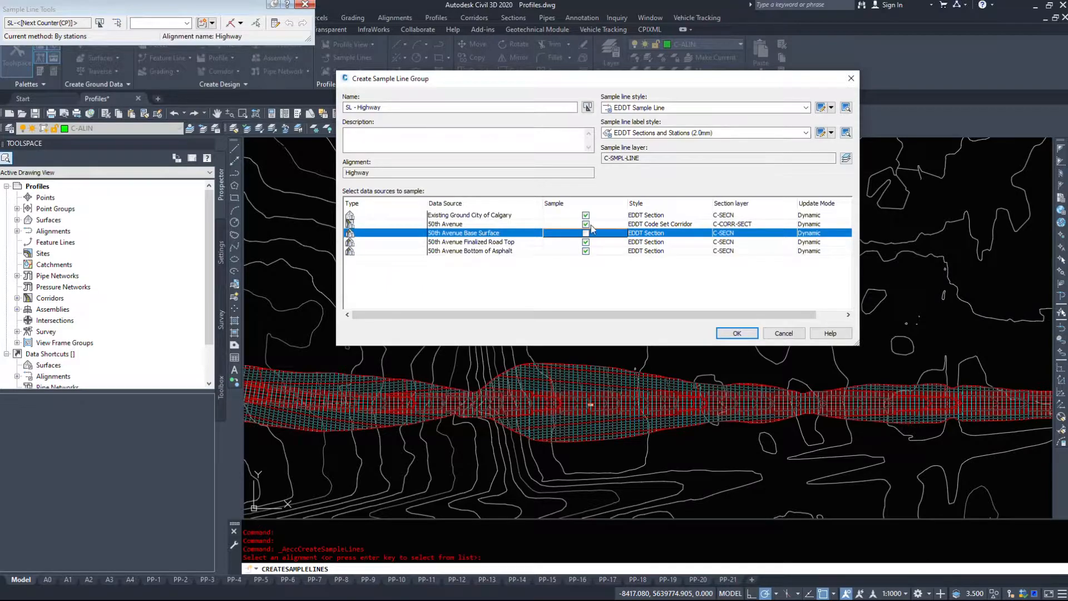
click(586, 251)
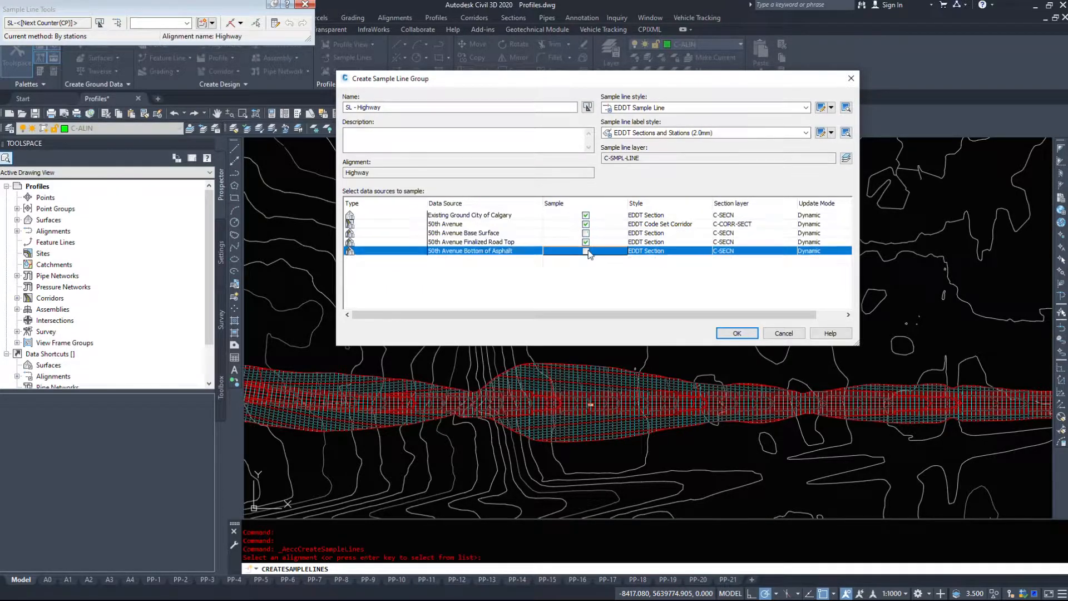
- Create the sample line group with Existing Ground City of Calgary, the 50th Avenue corridor and 50th Avenue Finalized Road Top sampled
click(460, 216)
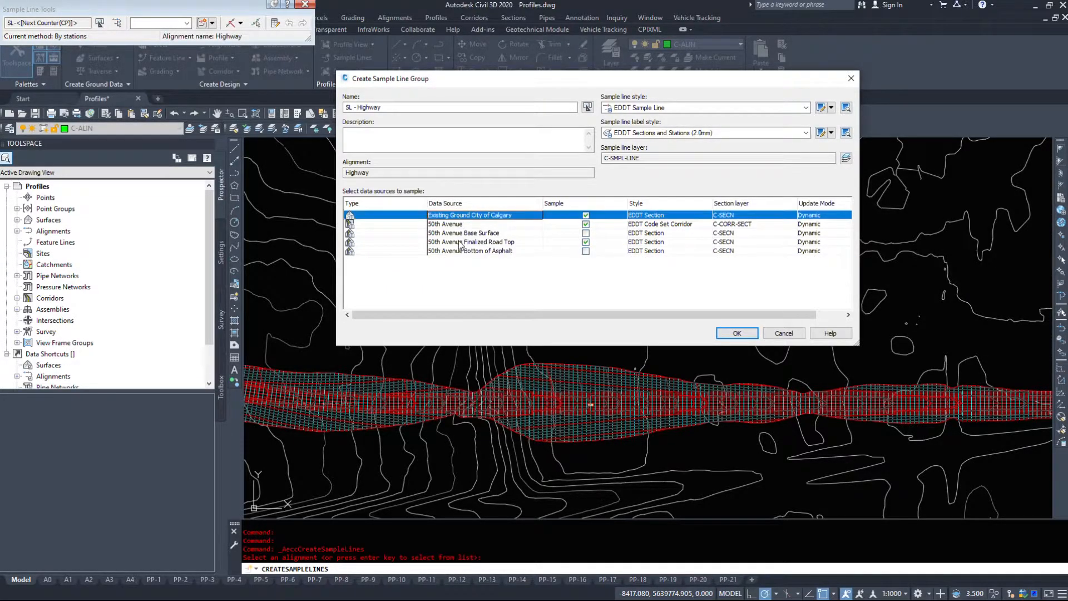
click(460, 243)
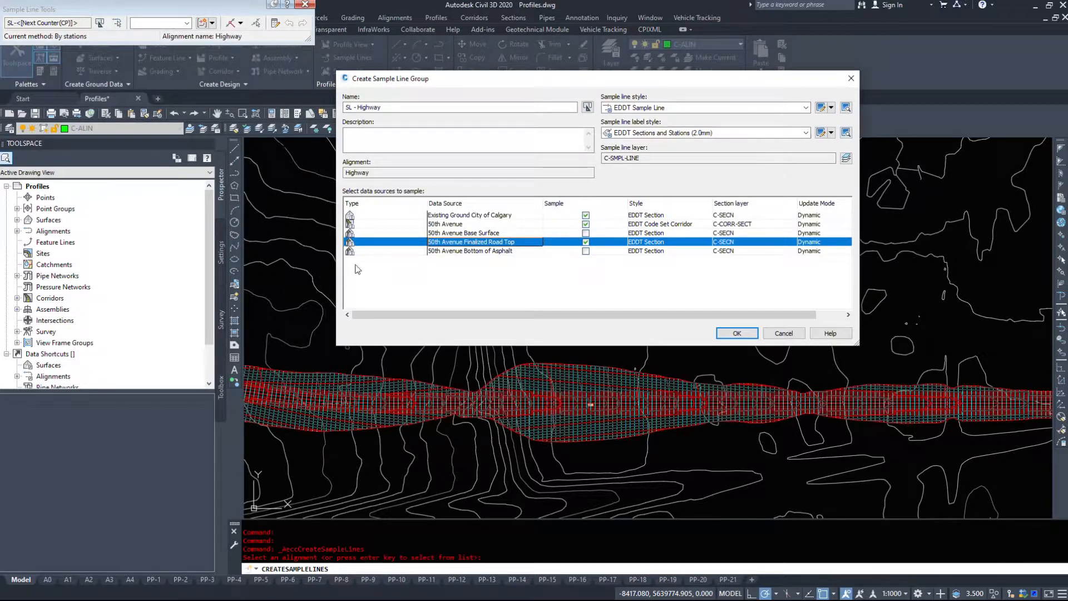
click(472, 225)
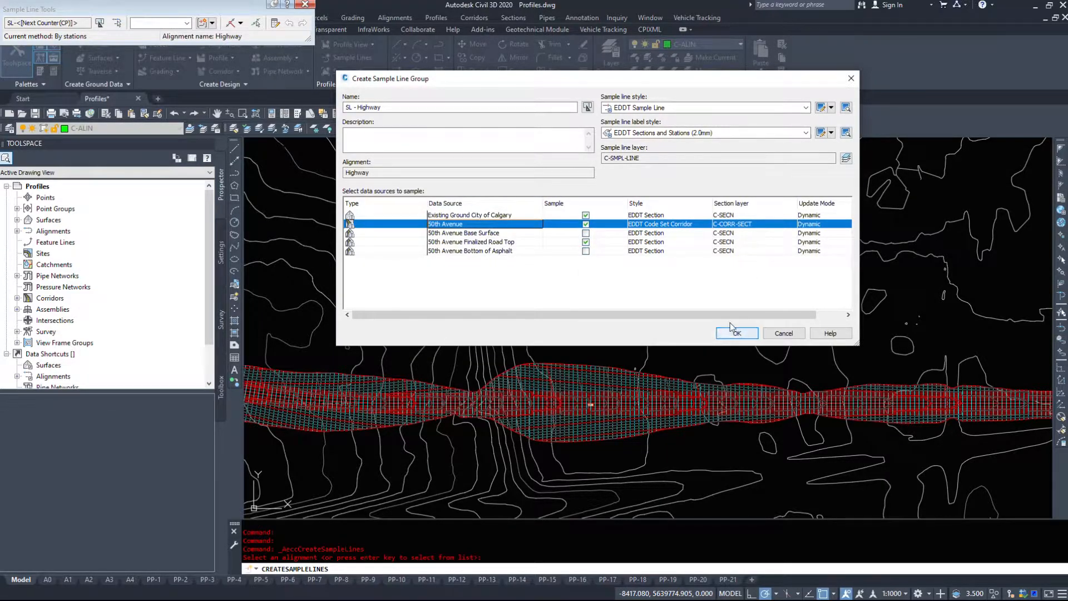
click(748, 336)
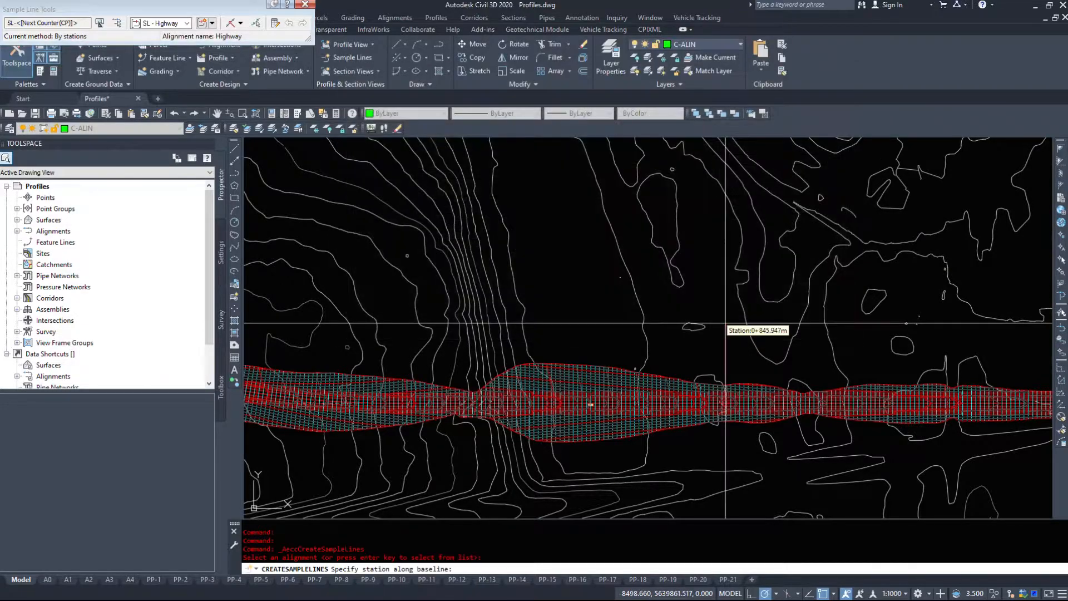
- Move the Sample Line Tools window into the drawing area, clear of the corridor's straight eastern end
drag(188, 9, 552, 156)
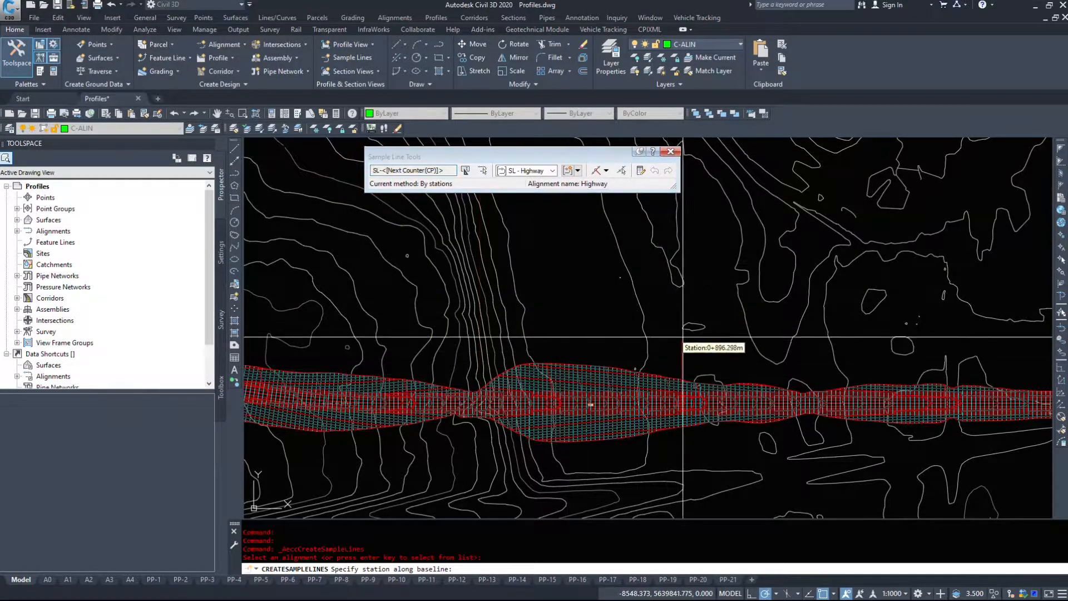
scroll(387, 299, down, 5)
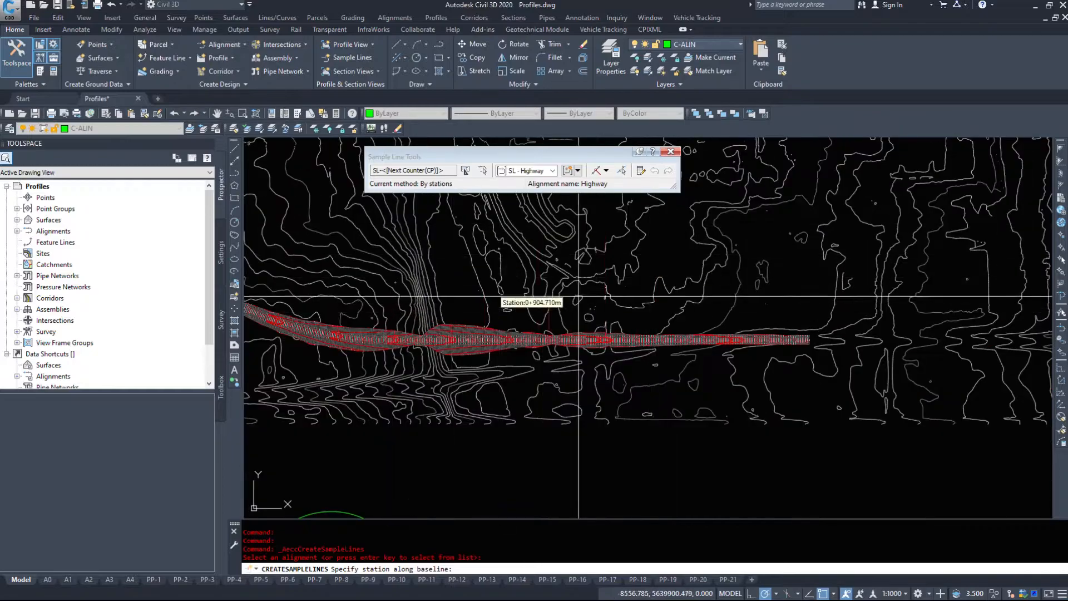
middle_drag(618, 308, 724, 293)
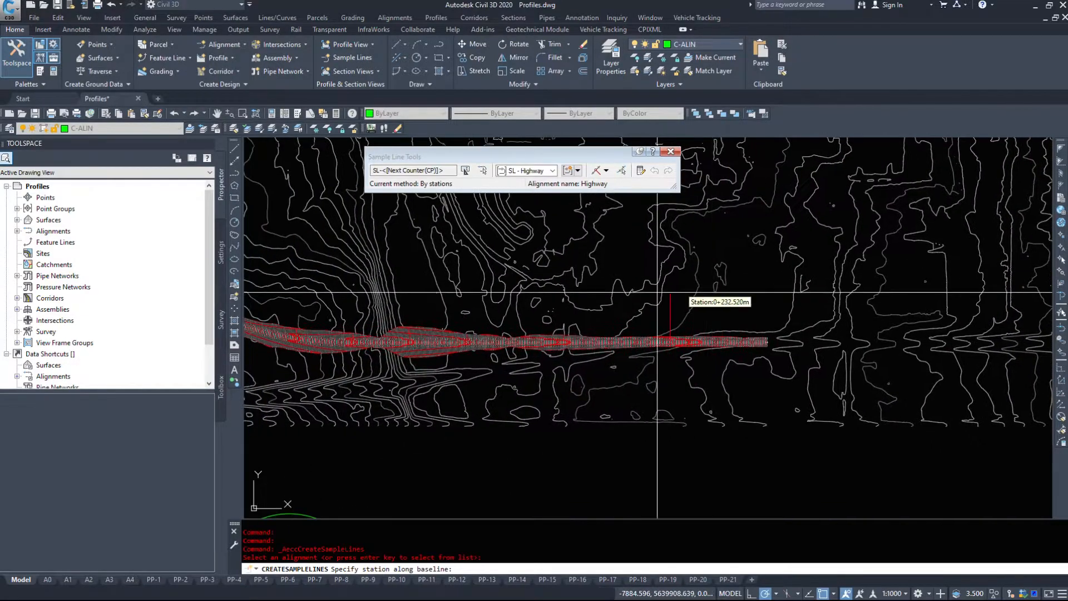
- Turn object snap off and reposition the Sample Line Tools window slightly within the drawing area
middle_drag(345, 310, 590, 316)
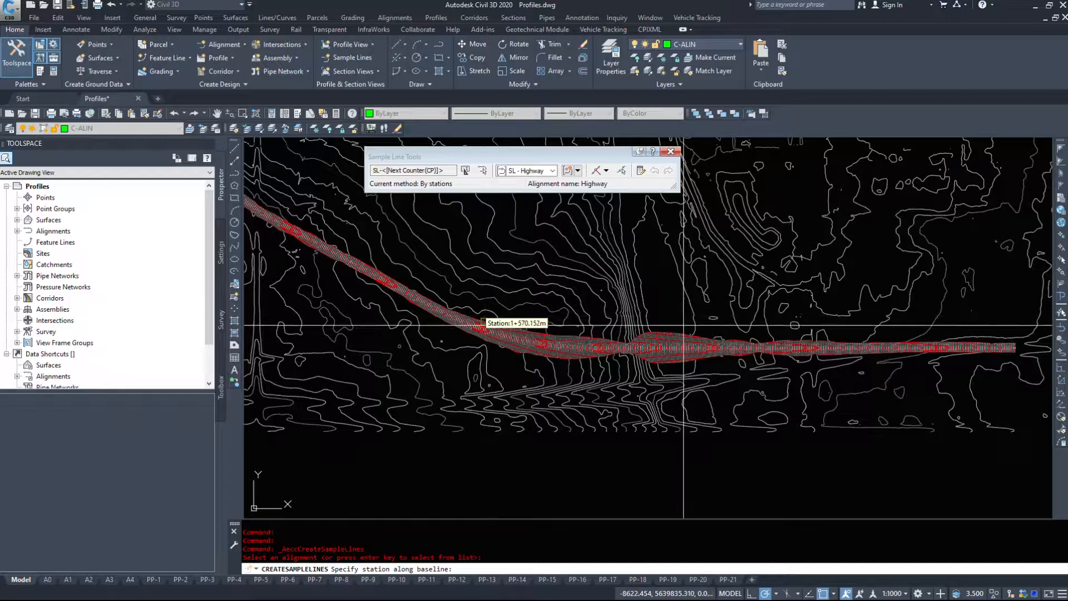
click(823, 593)
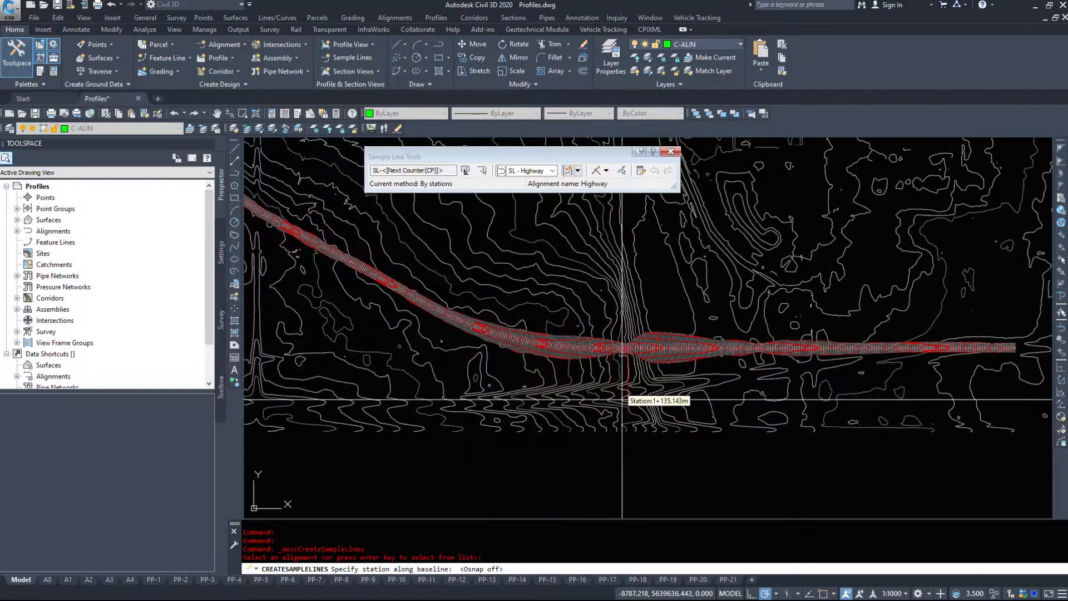
middle_drag(692, 350, 791, 395)
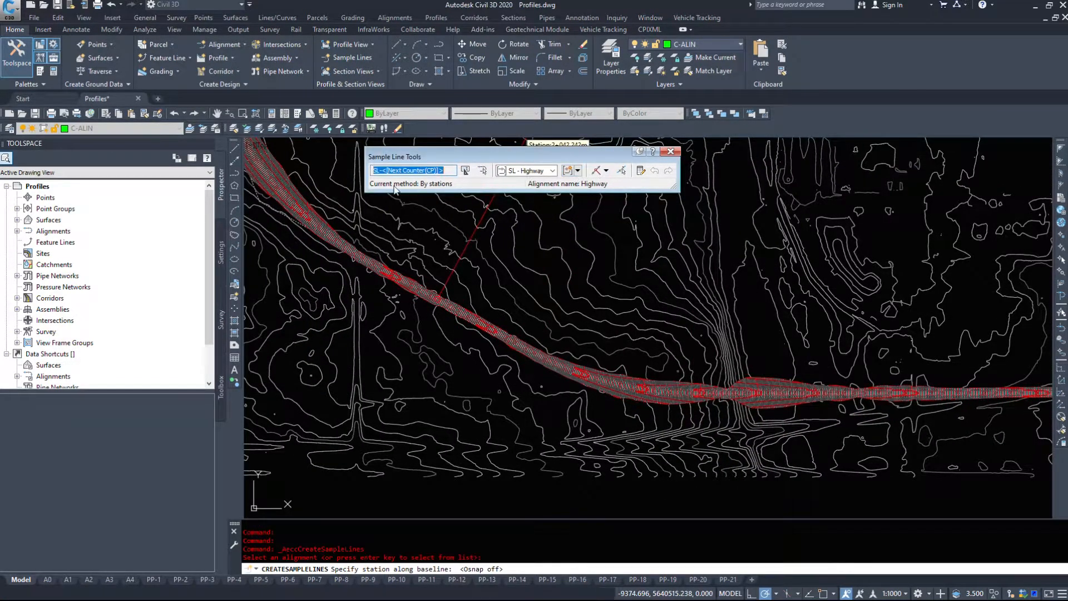
drag(393, 158, 447, 168)
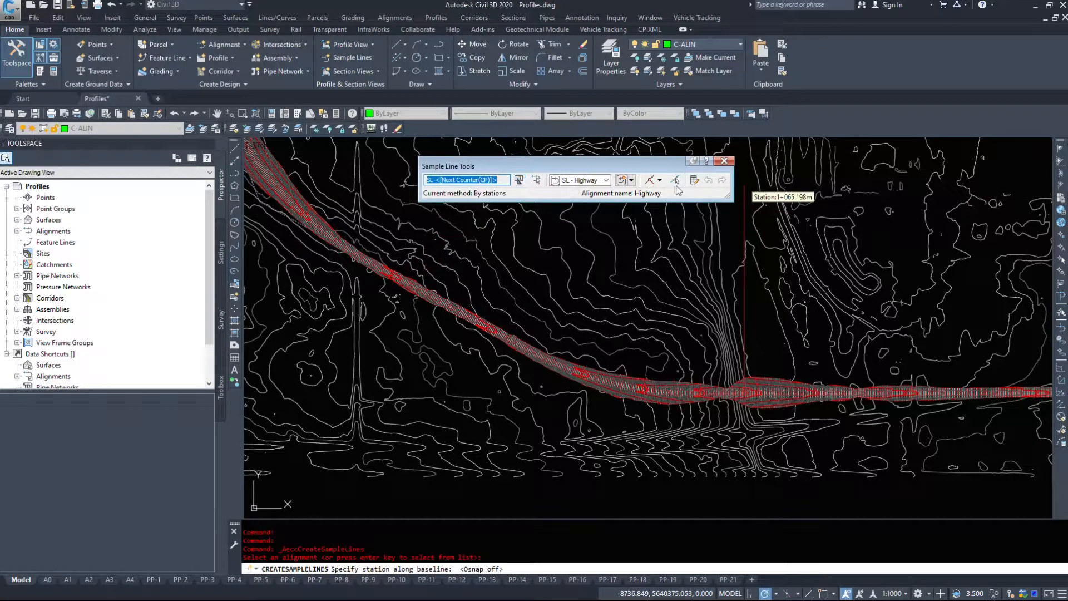
- Start creating the Highway sample lines by range of stations and widen the settings dialog
click(660, 180)
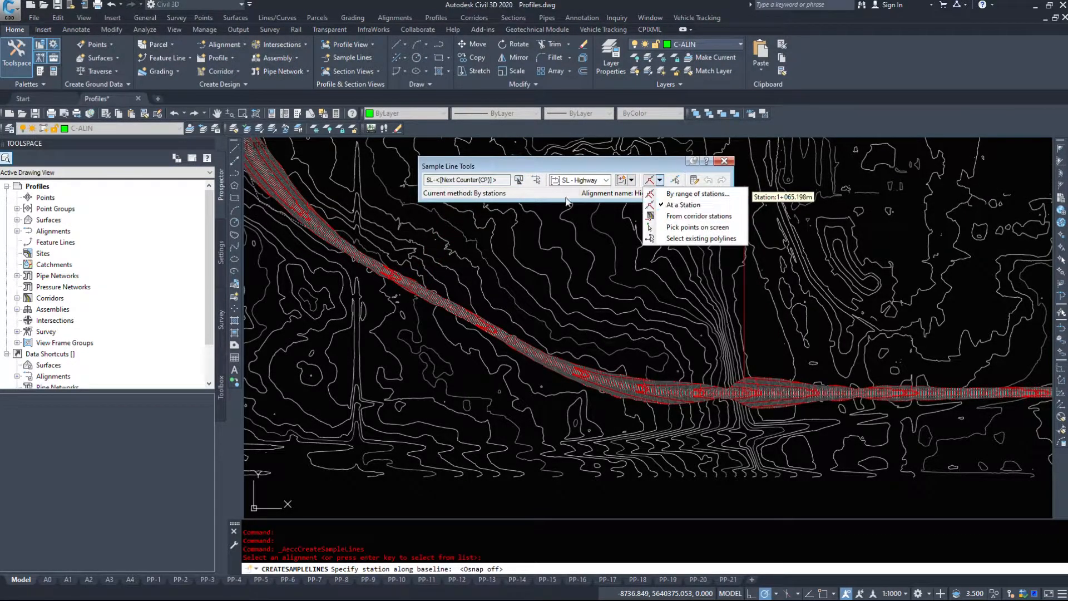
click(690, 193)
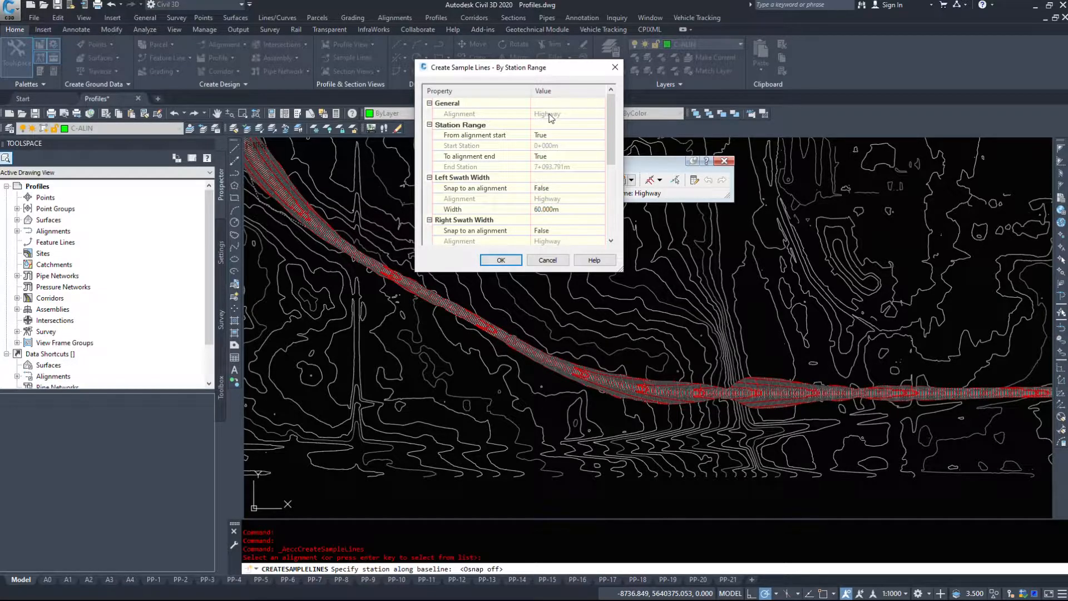
click(476, 126)
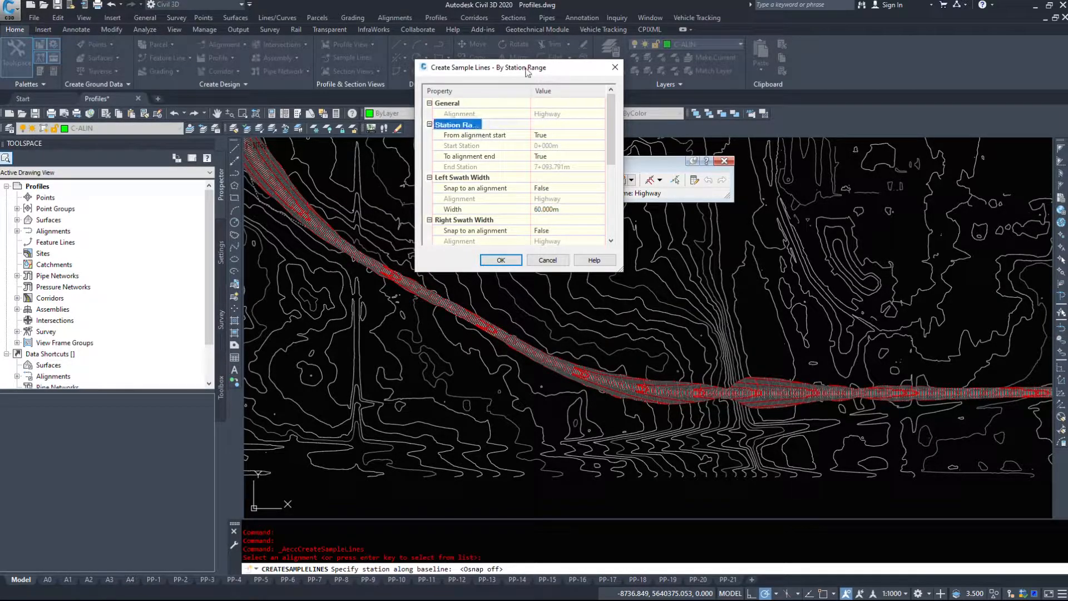
drag(619, 270, 694, 278)
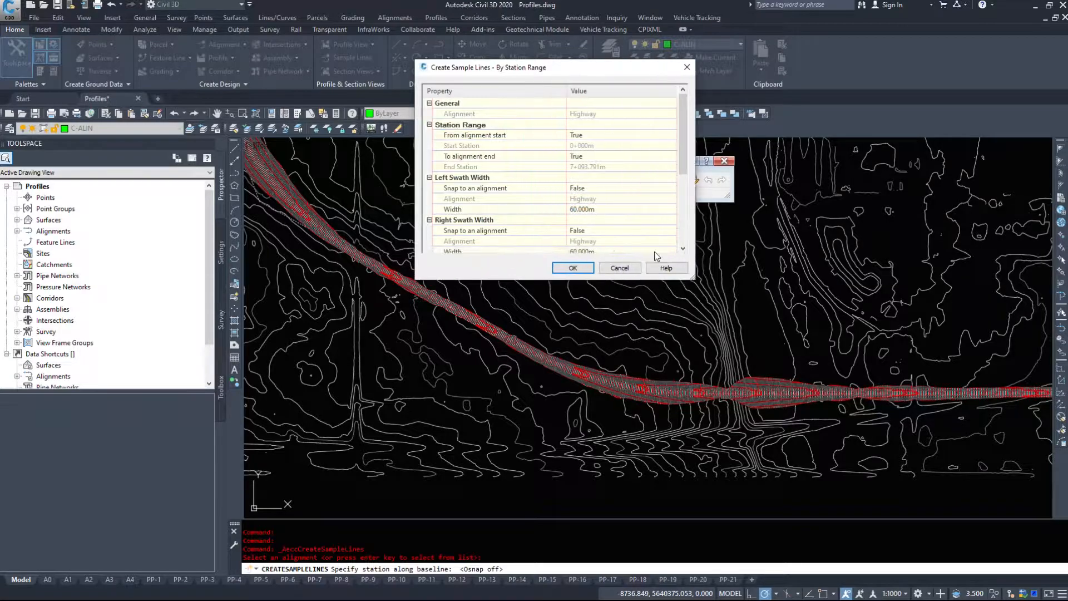
- Review the station range settings and the left and right swath width settings for the Highway sample lines
click(609, 135)
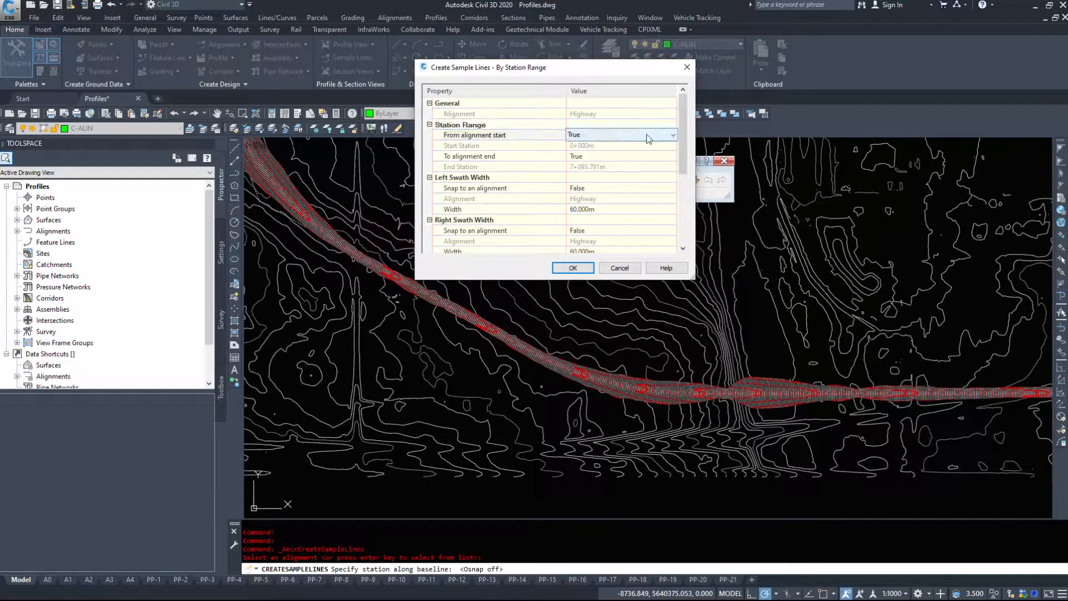
click(600, 146)
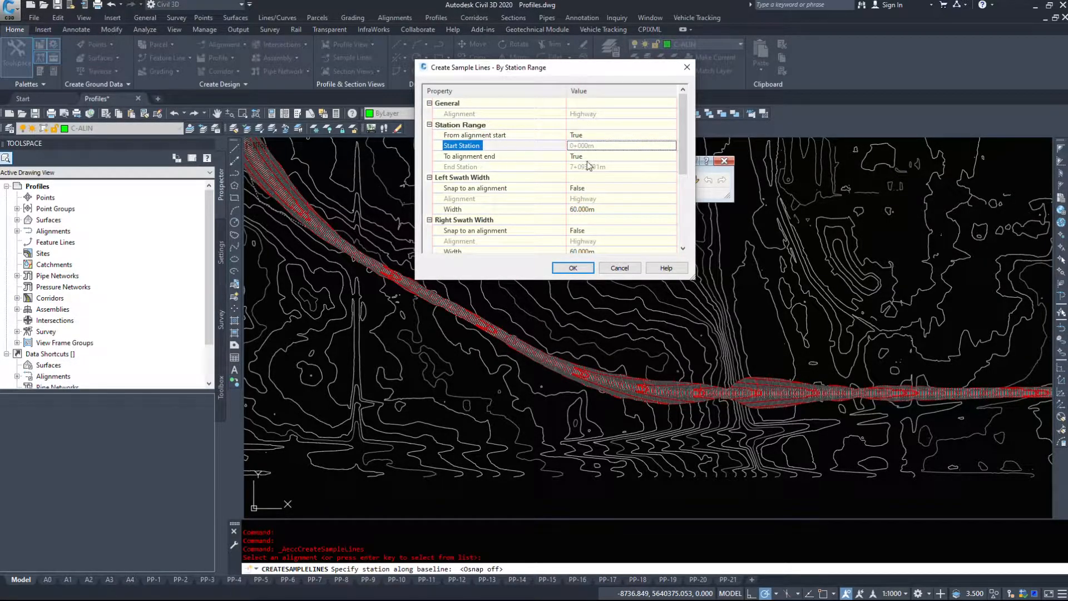
click(588, 158)
click(459, 178)
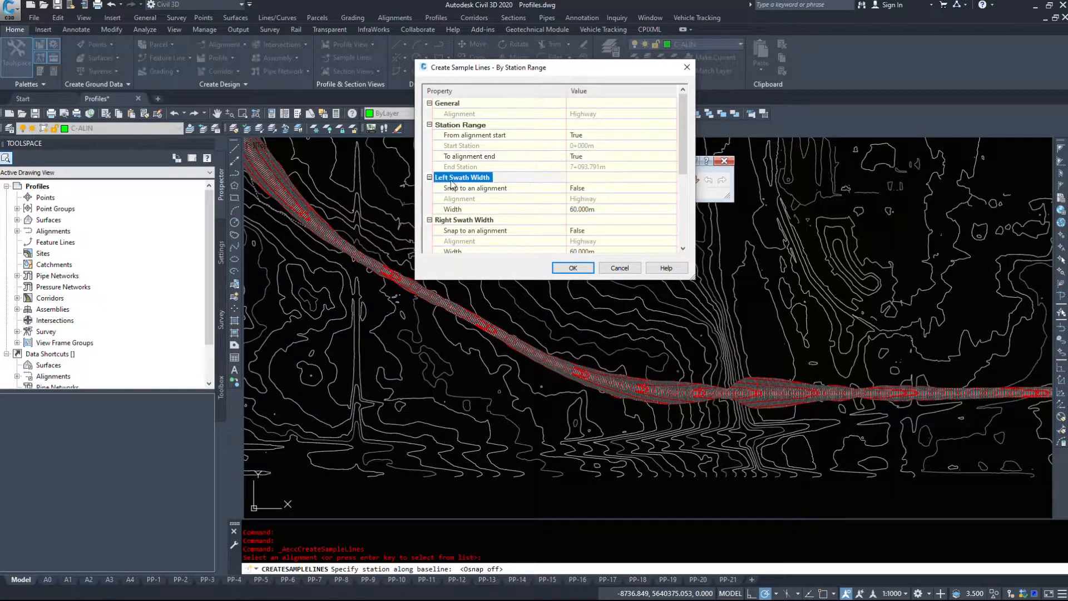
click(454, 221)
click(470, 178)
click(461, 220)
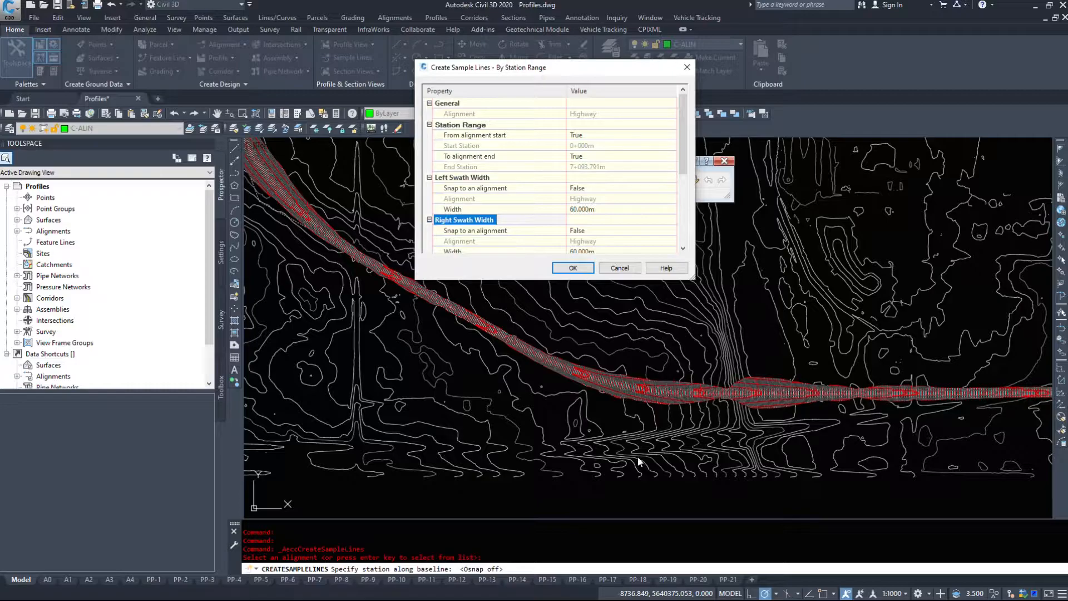
click(453, 177)
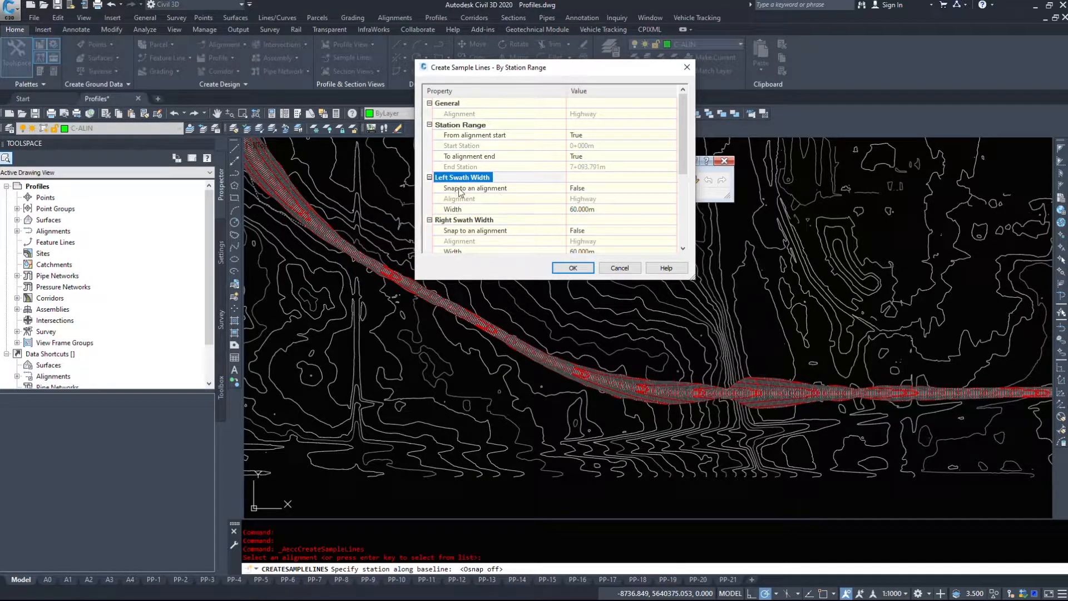
- Pick the left swath width in the drawing, from the centreline to the corridor's western edge at its wide northern section
click(621, 209)
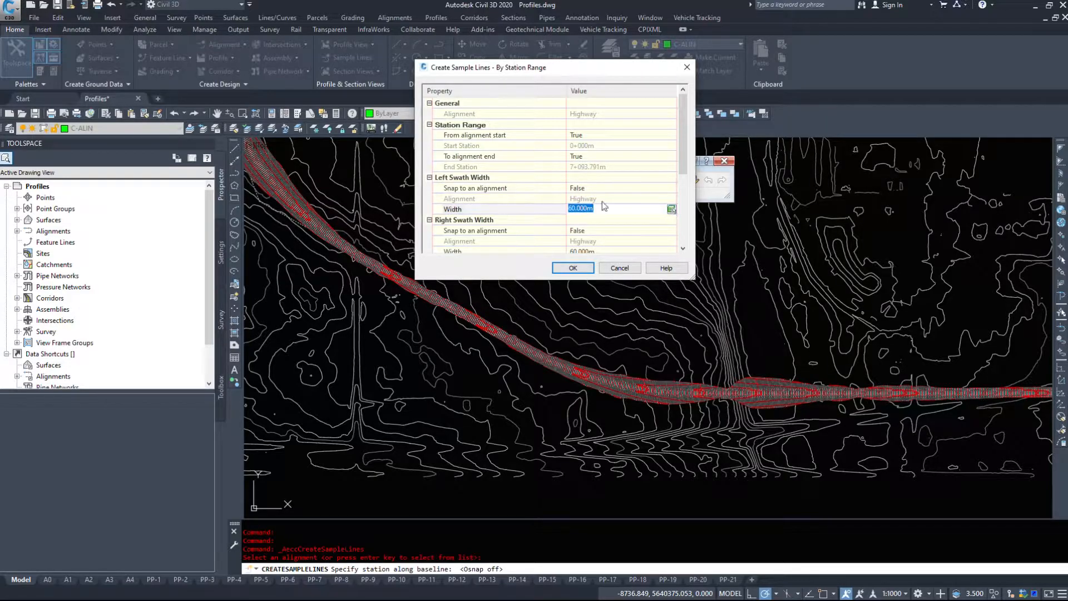
click(671, 210)
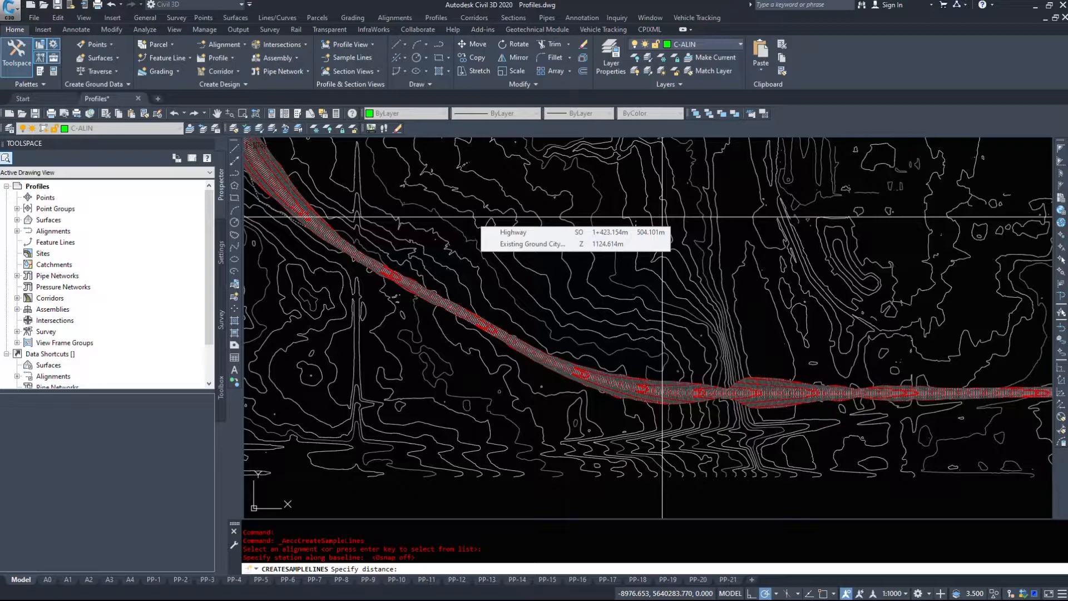
scroll(758, 408, up, 5)
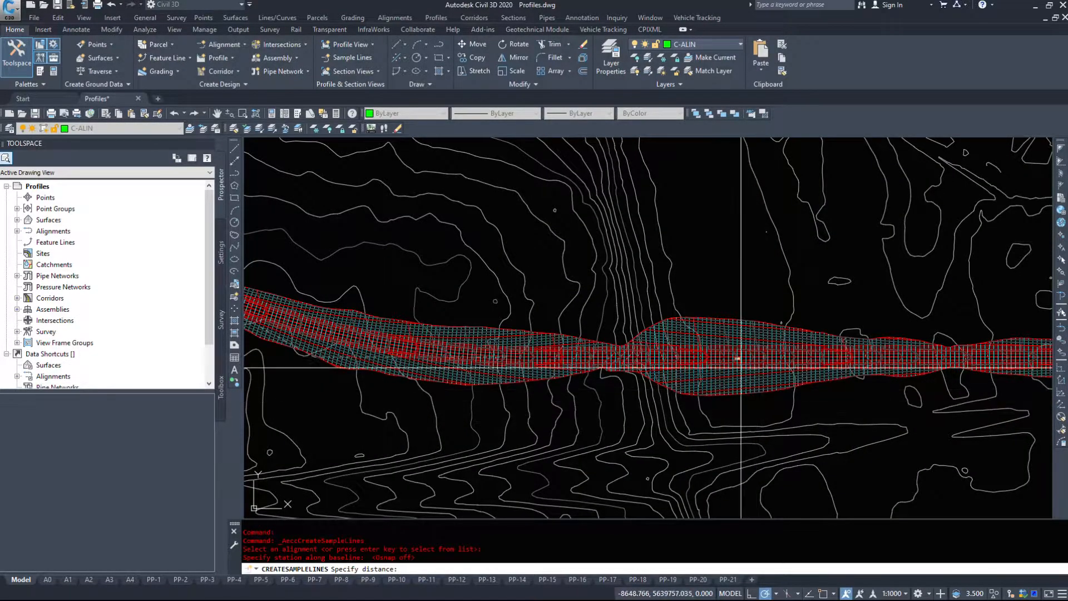
scroll(754, 375, up, 3)
scroll(625, 361, down, 3)
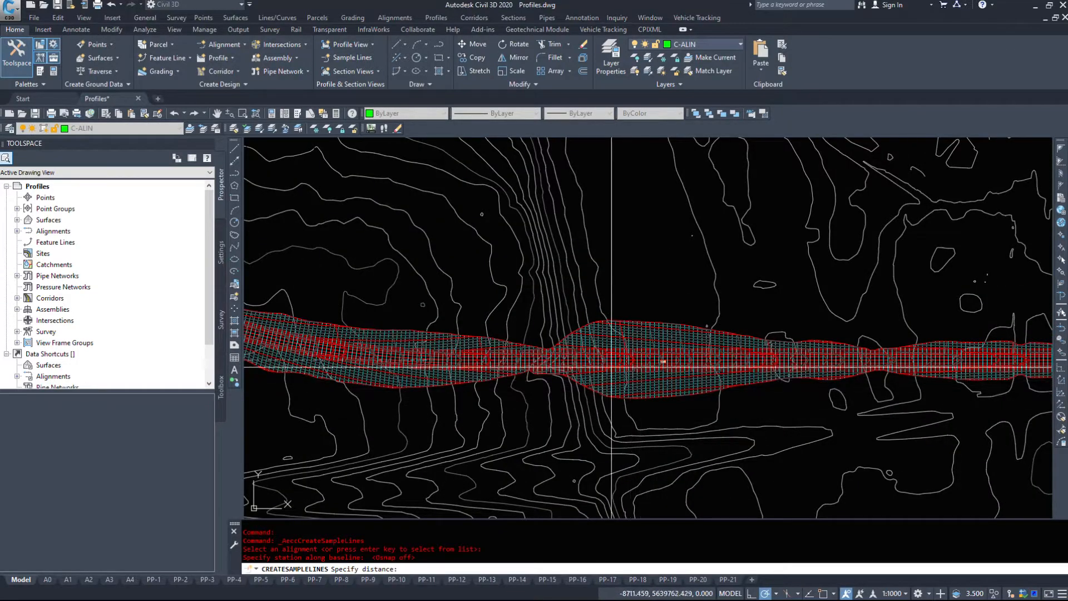
middle_drag(625, 362, 634, 399)
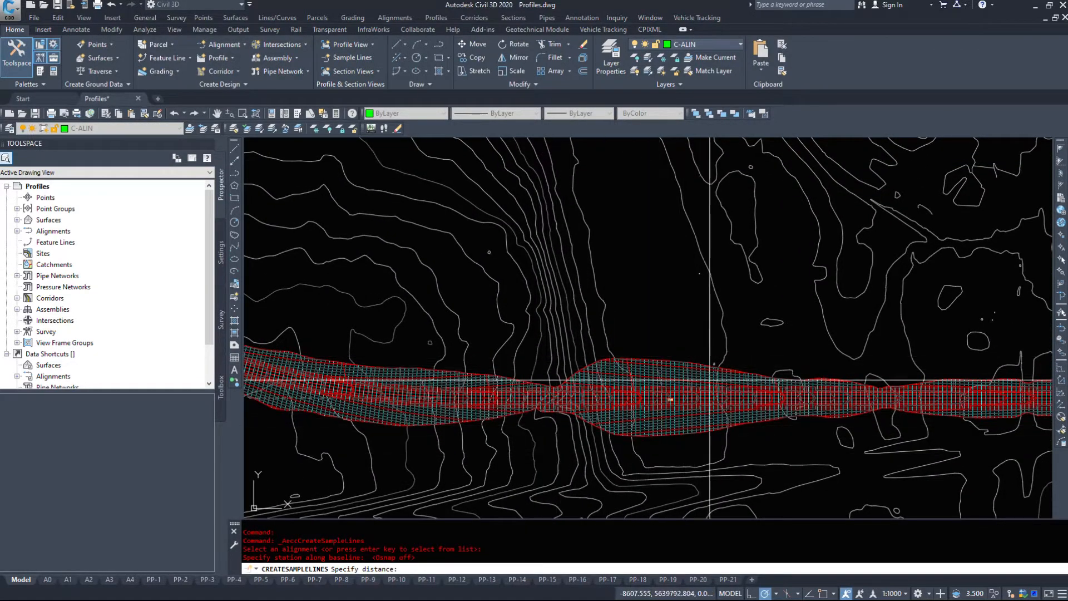
scroll(640, 432, down, 3)
mouse_move(363, 152)
middle_down()
mouse_move(626, 231)
mouse_move(830, 448)
mouse_move(846, 481)
middle_up()
mouse_move(801, 162)
middle_down()
mouse_move(822, 296)
mouse_move(735, 509)
mouse_move(646, 470)
middle_up()
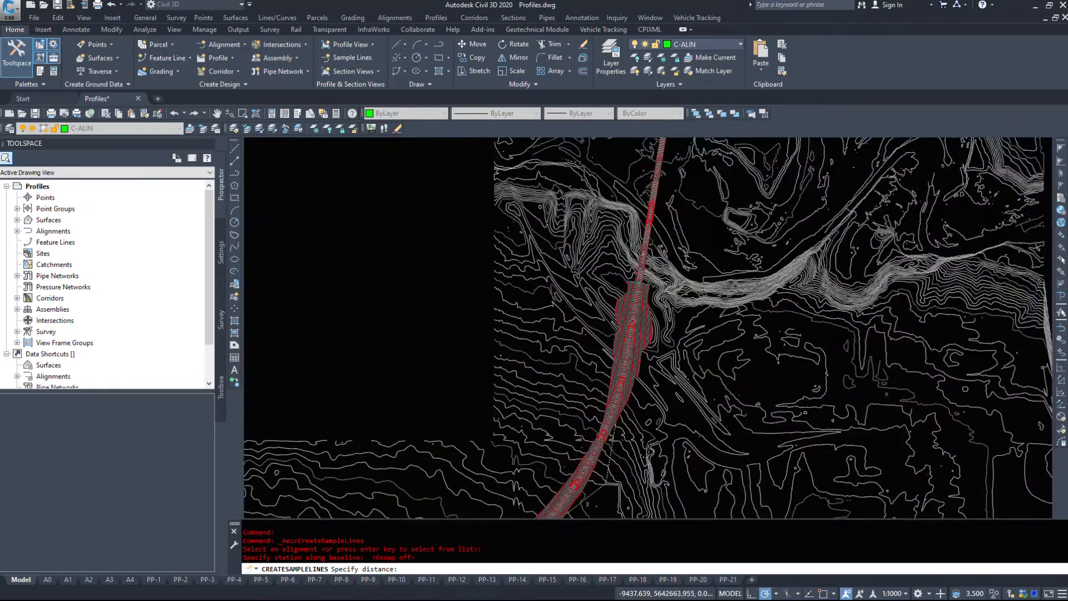
scroll(635, 367, up, 3)
scroll(644, 305, down, 3)
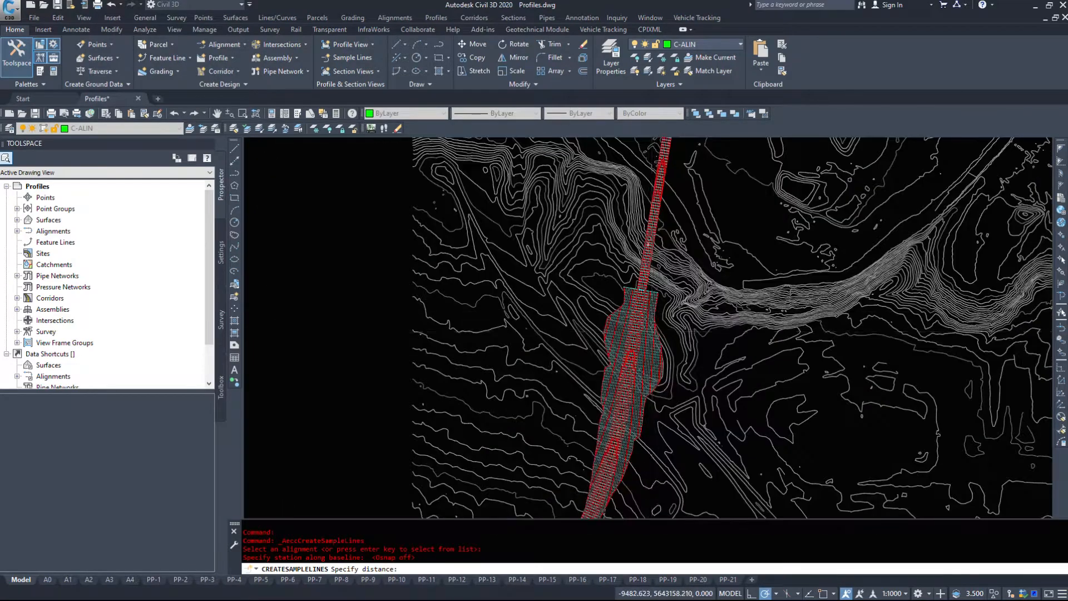
scroll(617, 350, up, 3)
scroll(618, 350, up, 3)
click(628, 316)
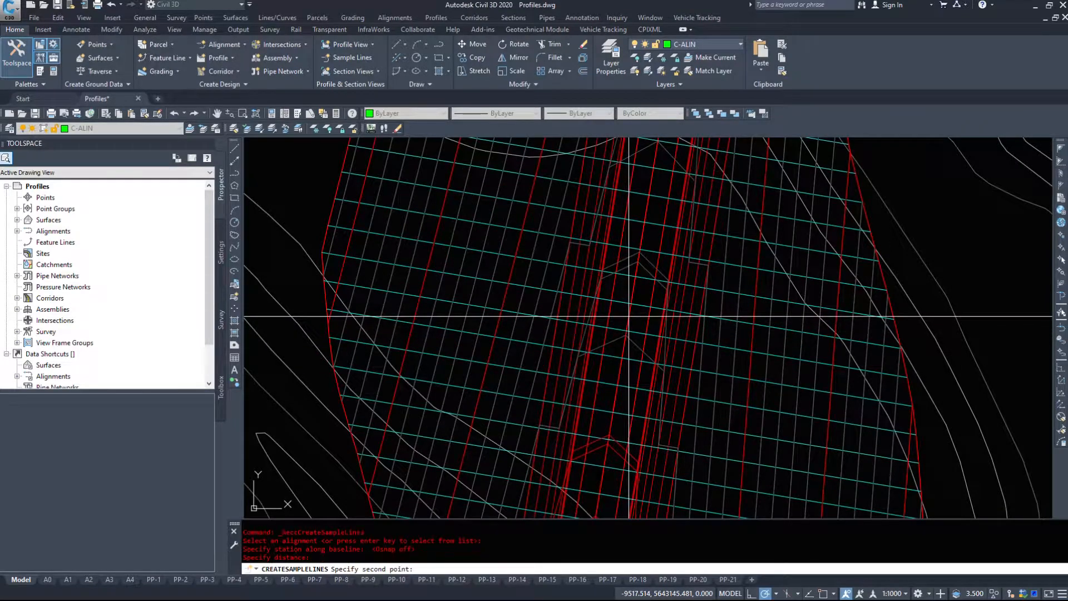
click(306, 259)
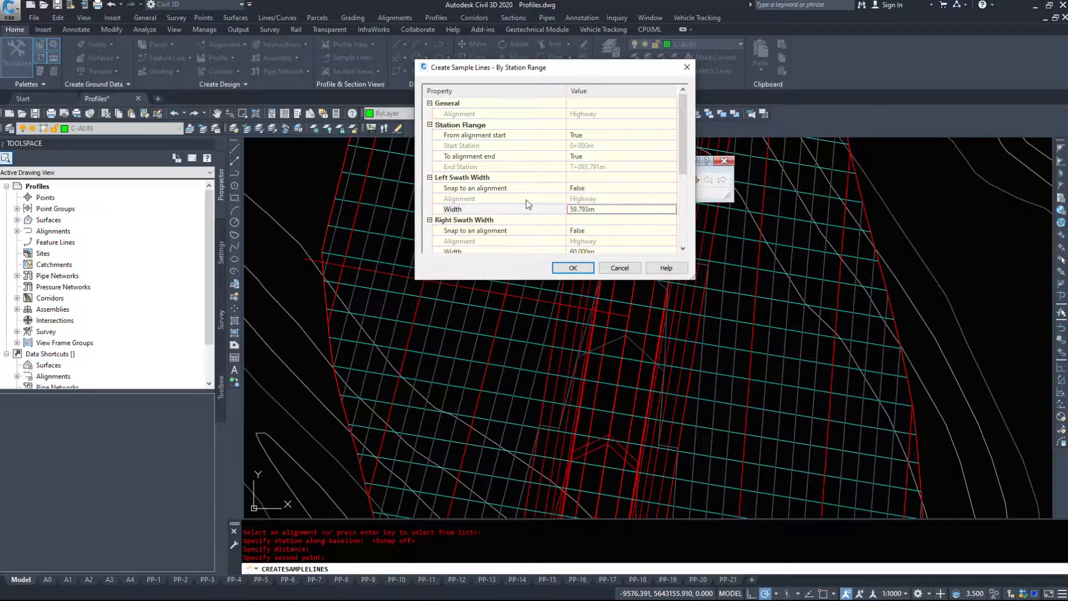
- Pick the left swath width again, from the centreline to the corridor's southern edge at the wide section near station 1+000
click(611, 208)
click(672, 211)
scroll(593, 228, down, 9)
middle_drag(415, 495, 667, 181)
scroll(653, 326, down, 2)
middle_drag(653, 326, 574, 108)
middle_drag(666, 417, 416, 35)
middle_drag(827, 375, 588, 324)
scroll(765, 357, up, 8)
middle_drag(379, 327, 640, 312)
scroll(634, 267, up, 4)
click(662, 273)
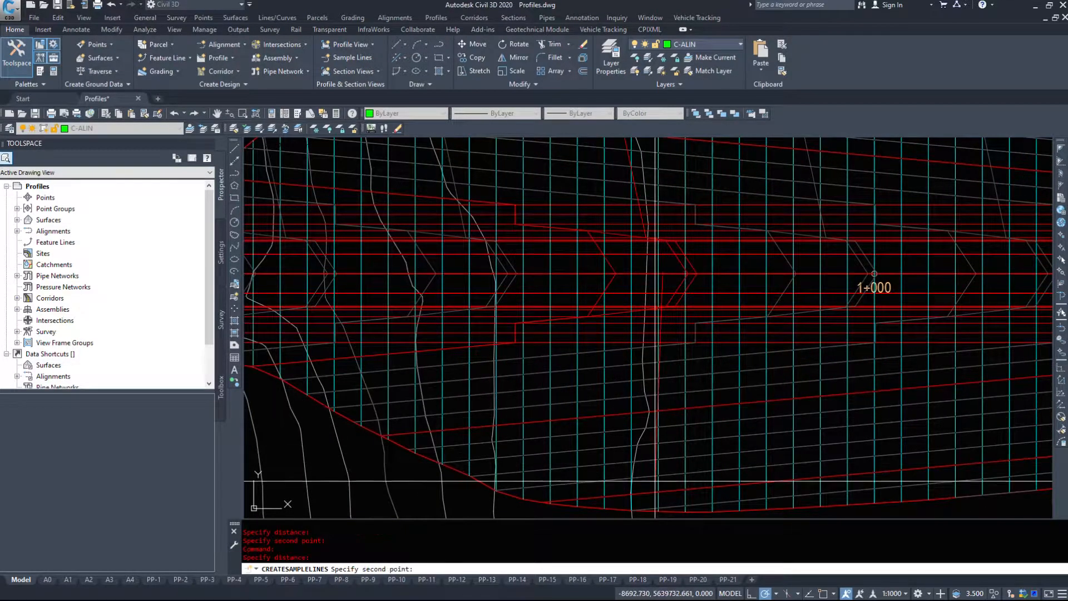
click(660, 514)
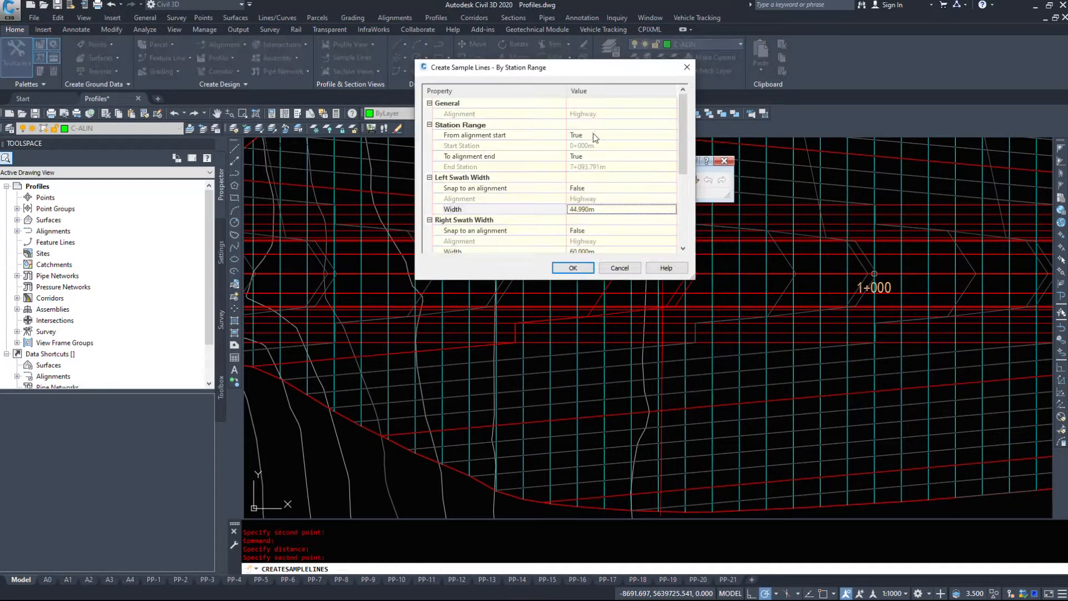
- Set the left swath width to 65 m
click(598, 208)
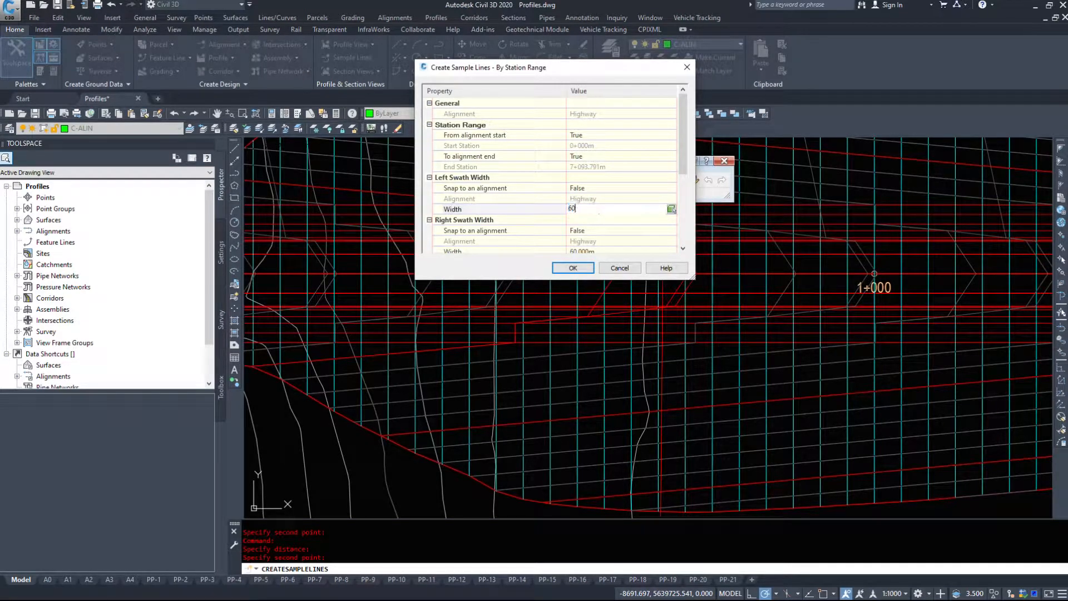
text(65)
key(Return)
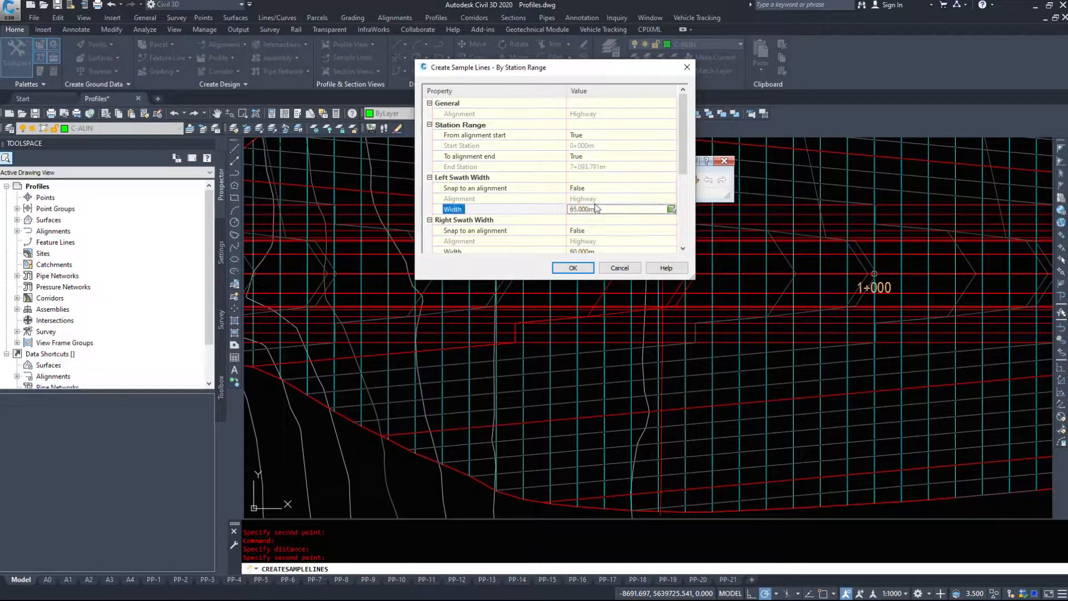
- Pick the right swath width in the drawing, from the centreline to the corridor's northern edge near station 1+000
scroll(607, 202, down, 1)
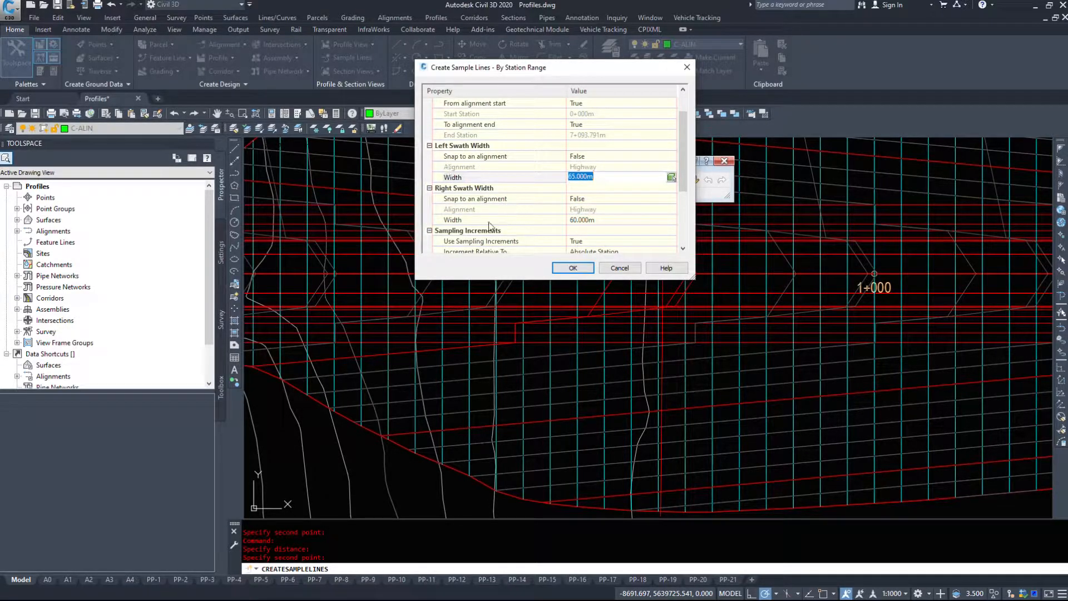
click(612, 221)
click(672, 221)
scroll(571, 365, down, 6)
scroll(576, 384, up, 6)
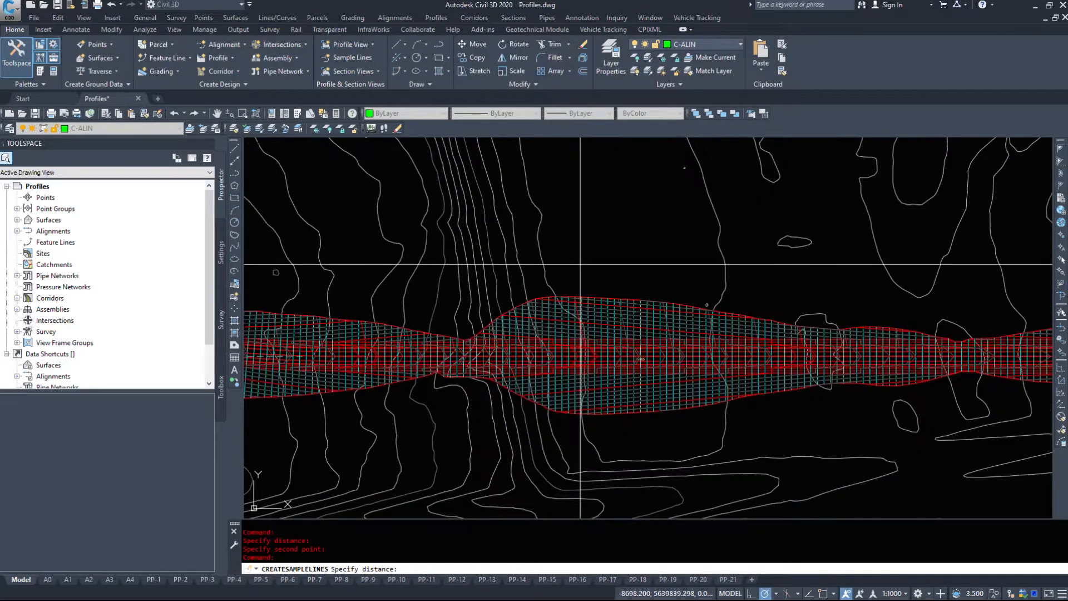
click(567, 384)
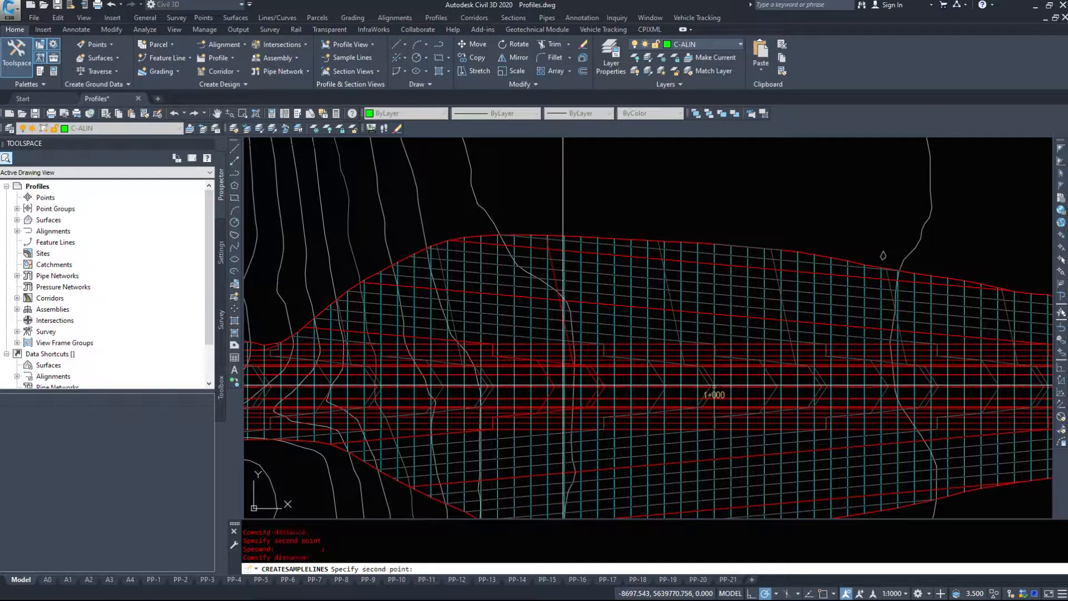
click(570, 221)
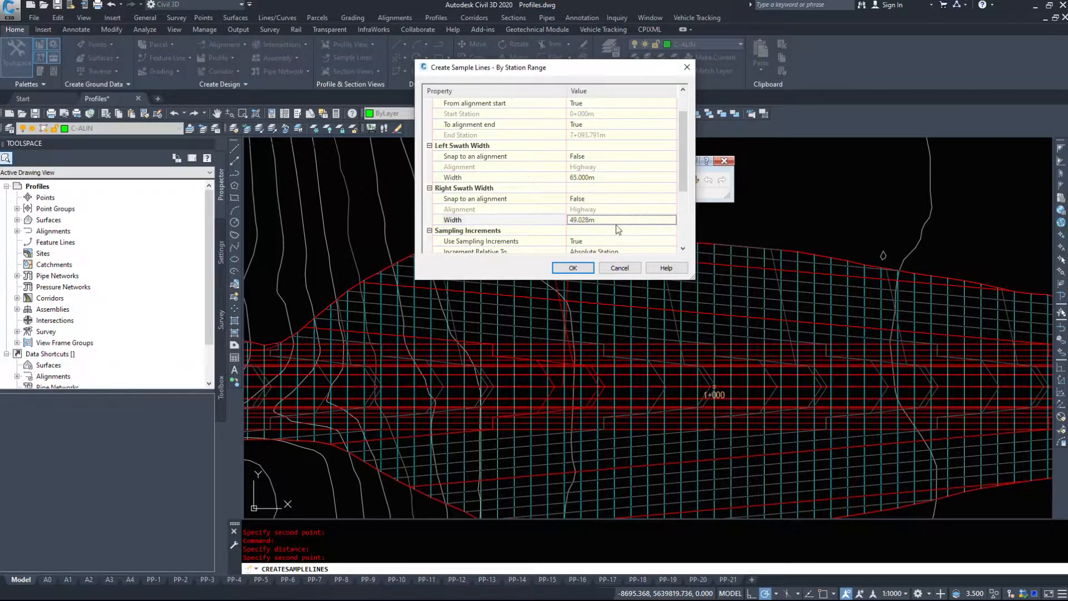
- Pick the right swath width again, from the centreline to the corridor's northeastern edge along the wide part of the western curve
click(671, 221)
scroll(777, 406, down, 6)
middle_drag(390, 278, 920, 442)
middle_drag(627, 245, 672, 393)
scroll(476, 365, up, 5)
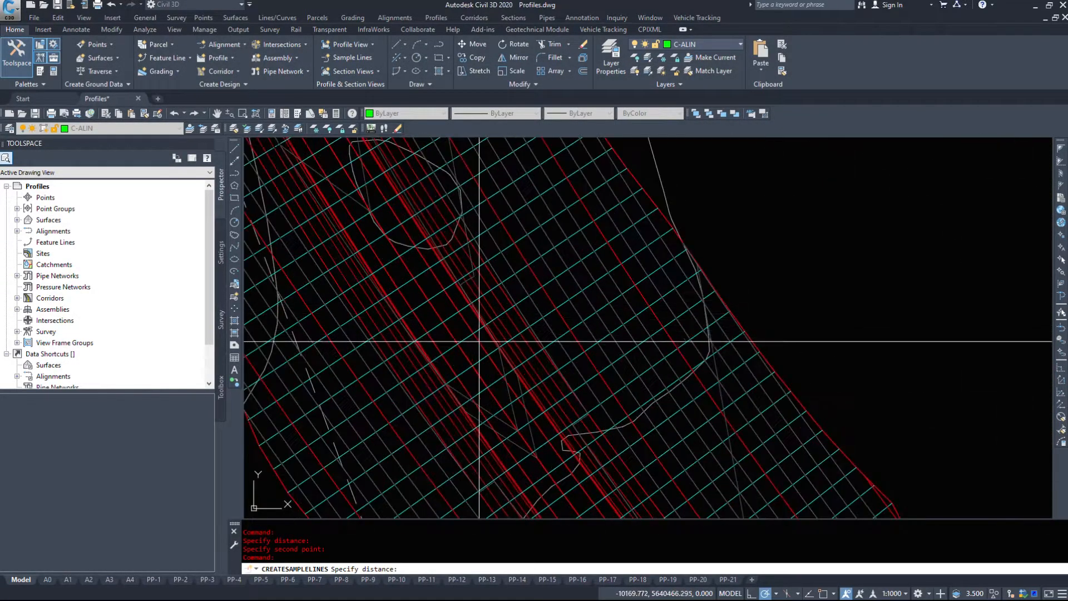
click(490, 340)
click(675, 222)
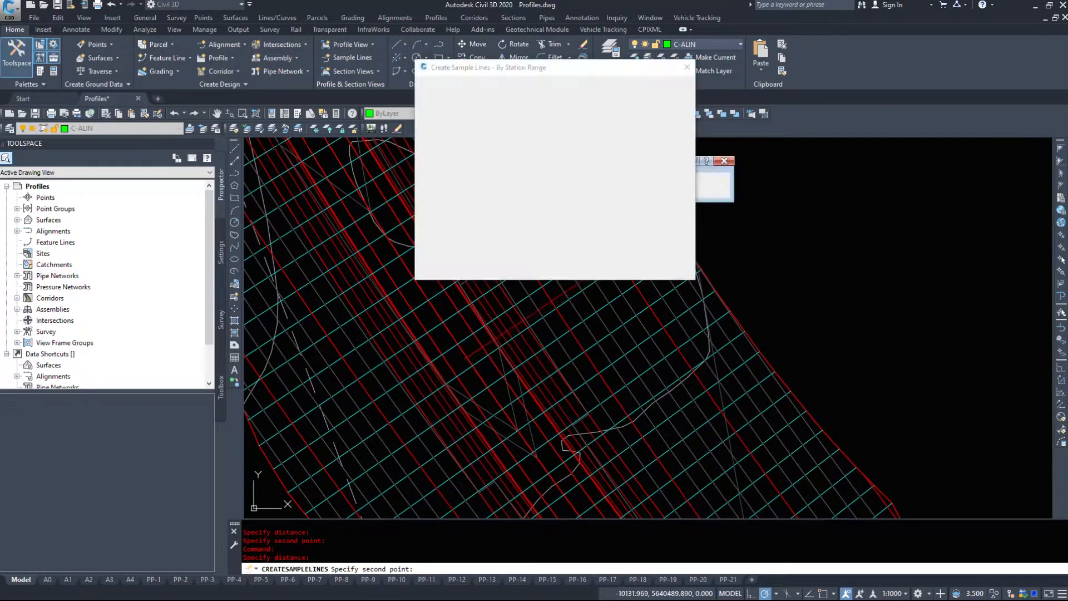
- Pick the right swath width again in the drawing, from the centreline to the corridor's eastern edge at the wide northern section
click(664, 219)
click(671, 220)
scroll(682, 314, down, 5)
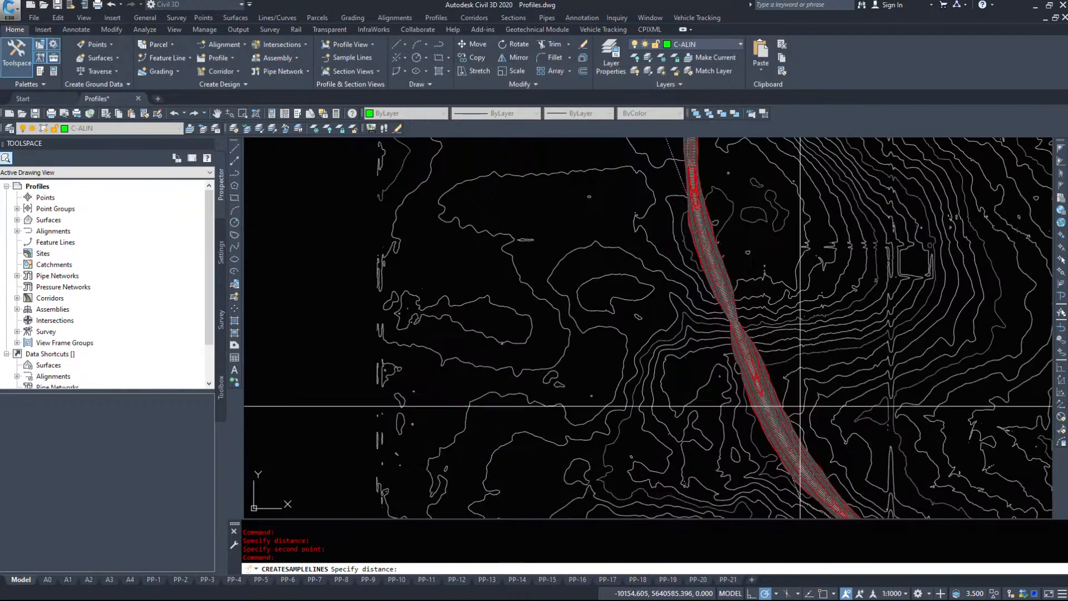
scroll(682, 314, up, 5)
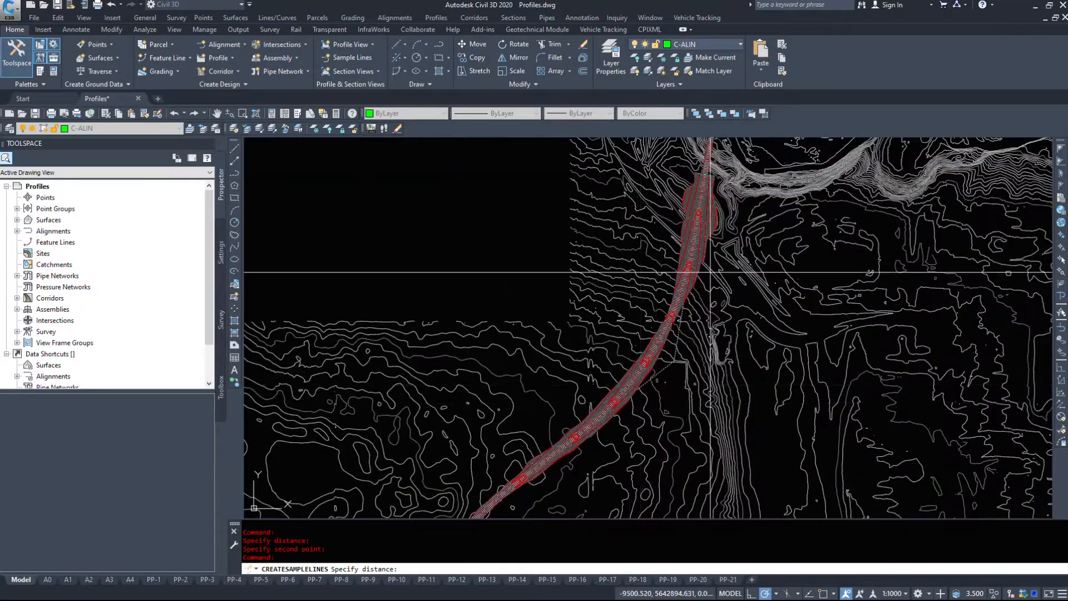
scroll(650, 291, up, 3)
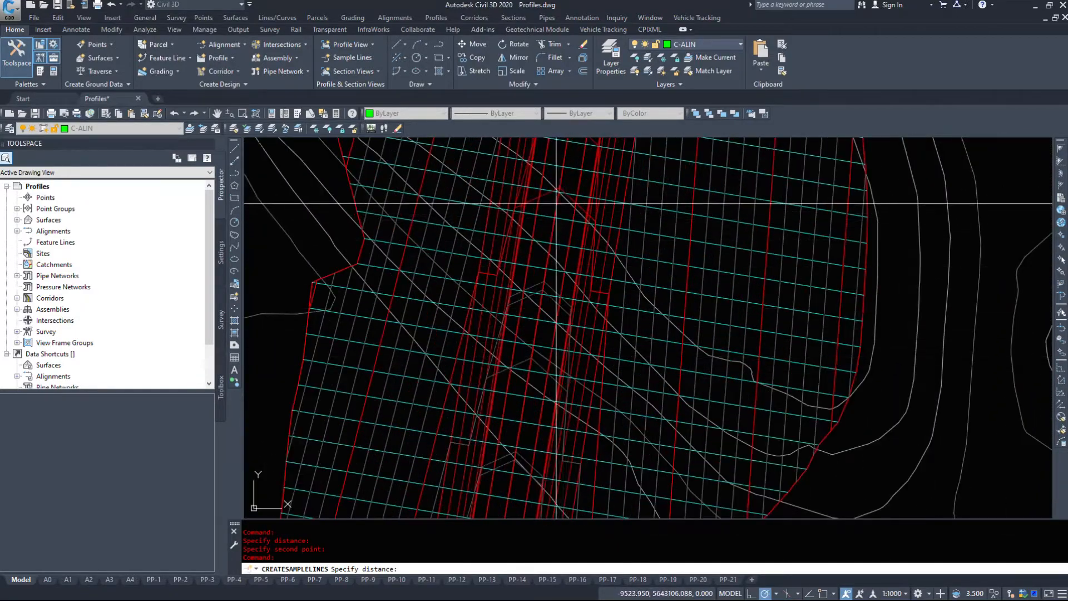
click(555, 206)
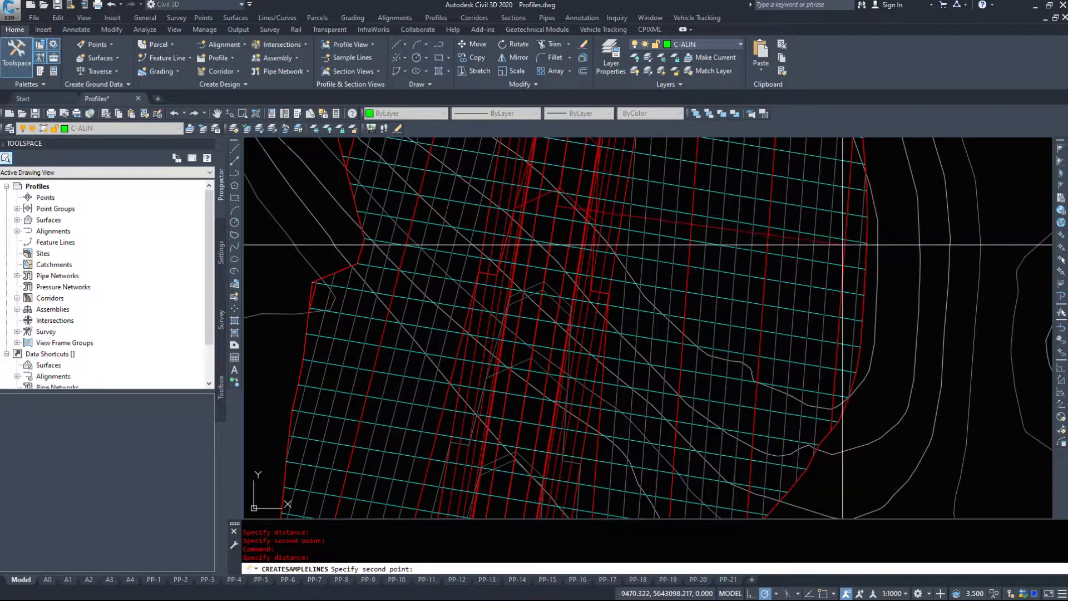
click(885, 253)
- Set the right swath width to 65 m
double_click(607, 224)
text(65)
key(Return)
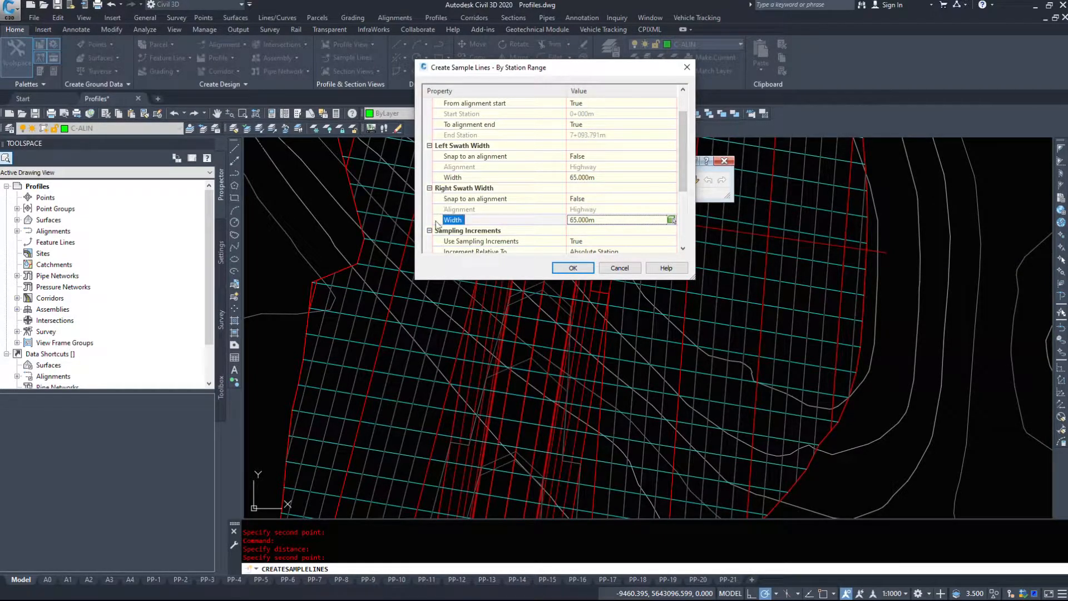
- Review the sampling increment settings, including the reference station options and the increments along tangents, curves and spirals
scroll(628, 185, down, 2)
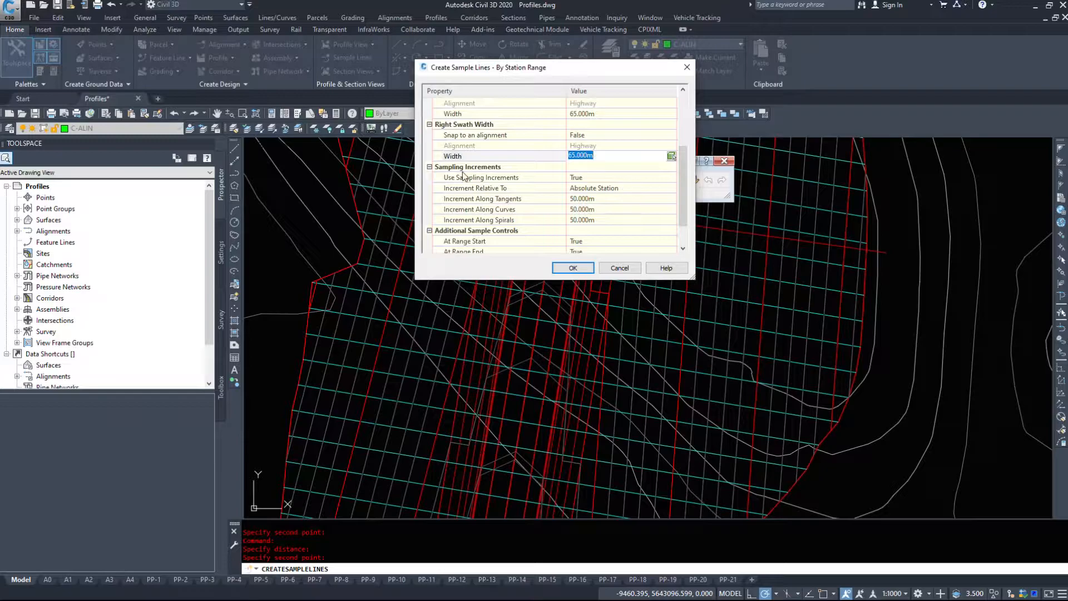
click(466, 177)
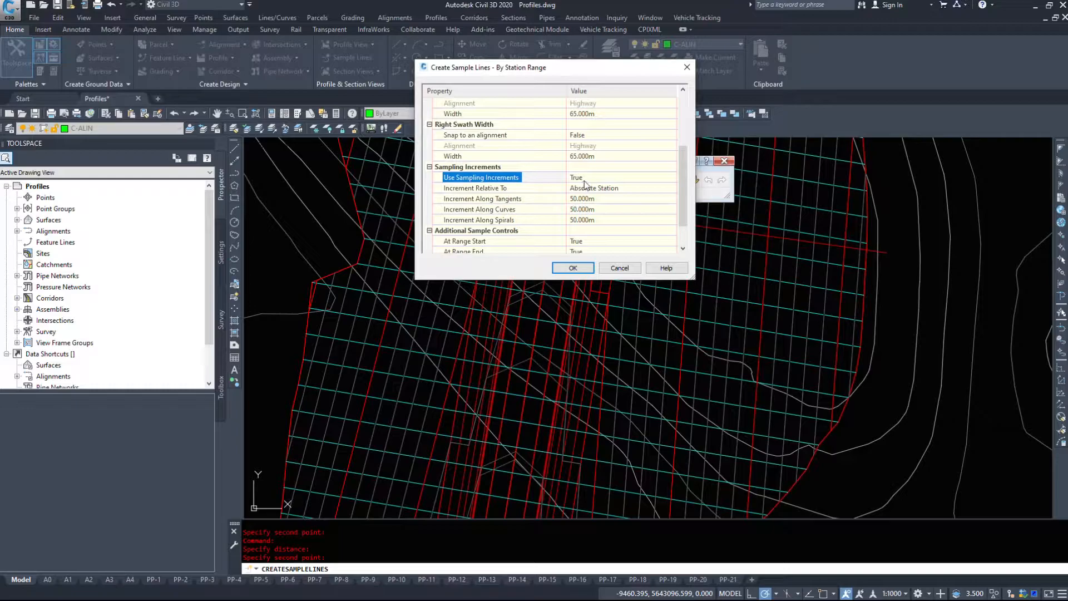
click(492, 190)
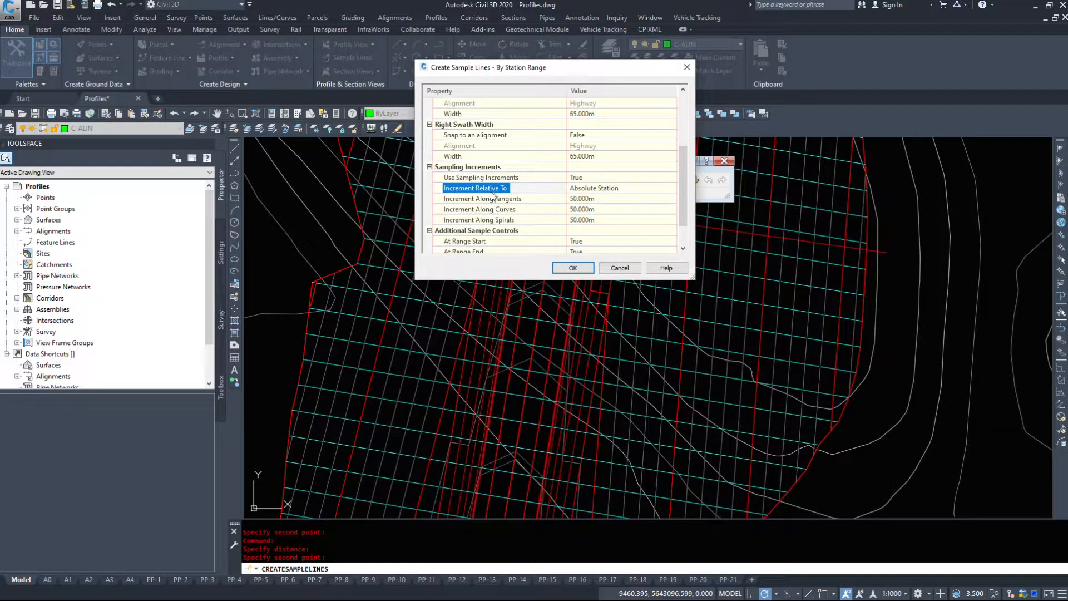
click(581, 187)
click(581, 188)
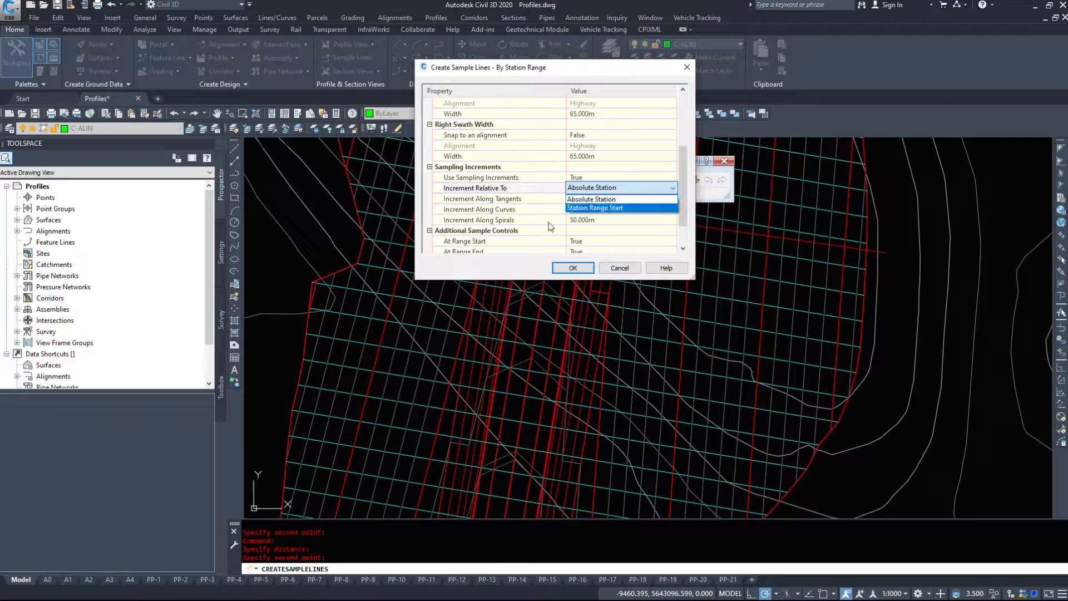
click(520, 185)
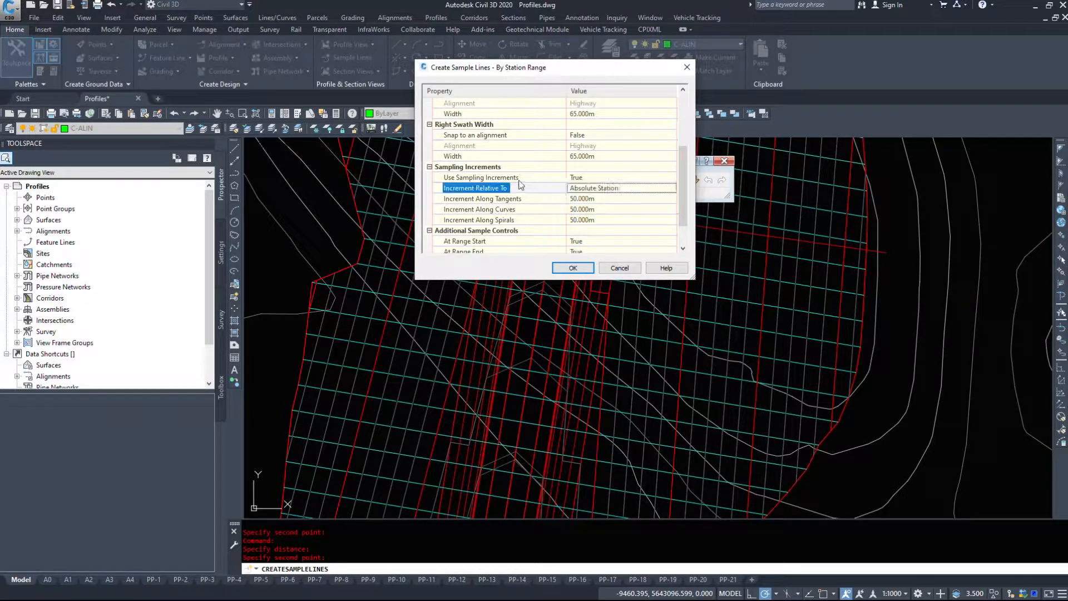
key(Down)
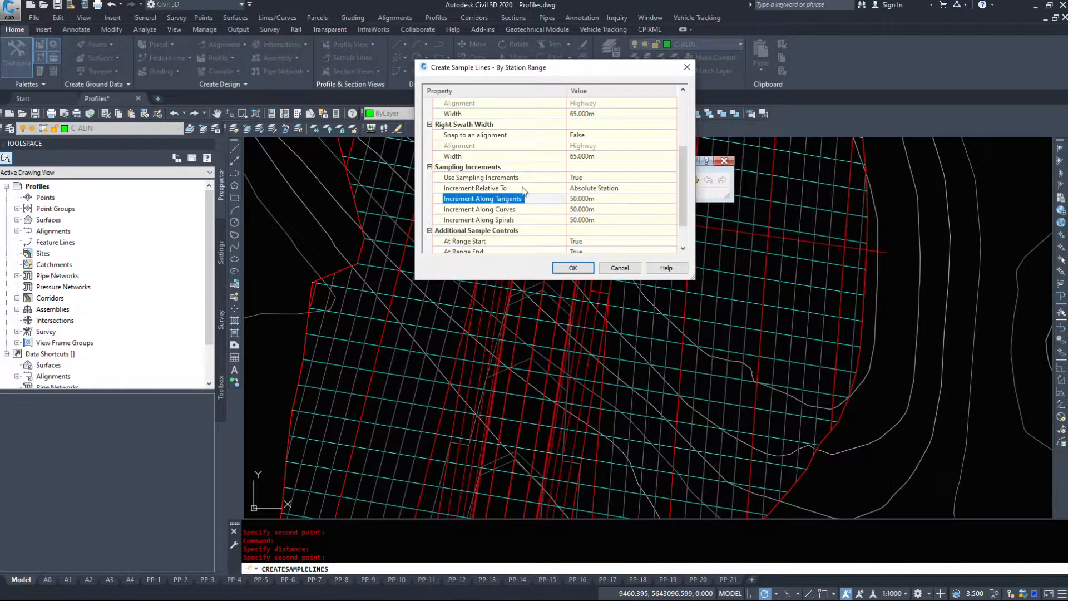
click(611, 199)
click(489, 213)
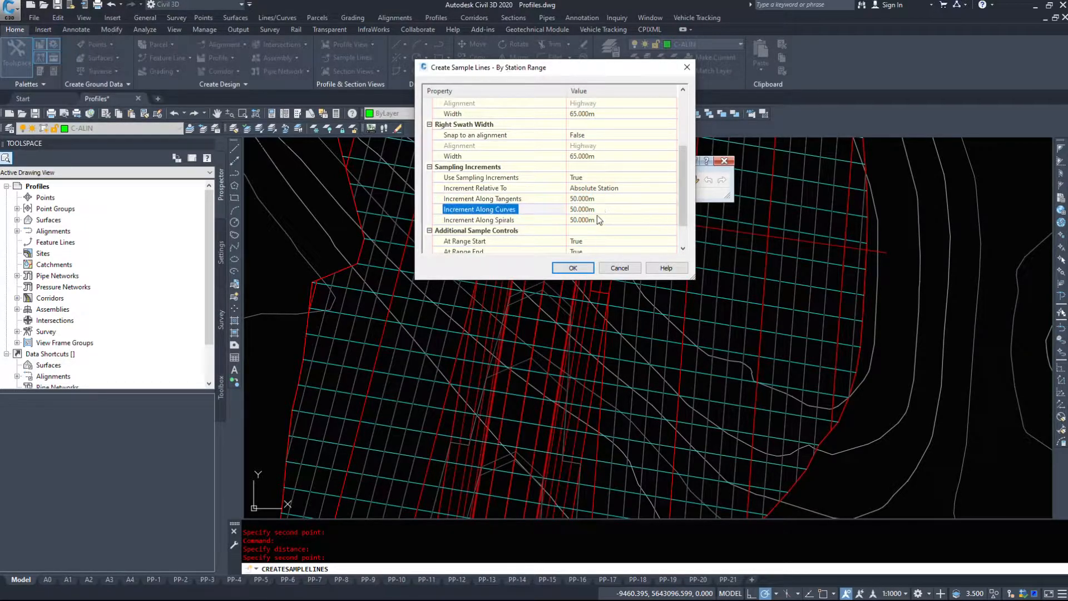
scroll(586, 227, down, 1)
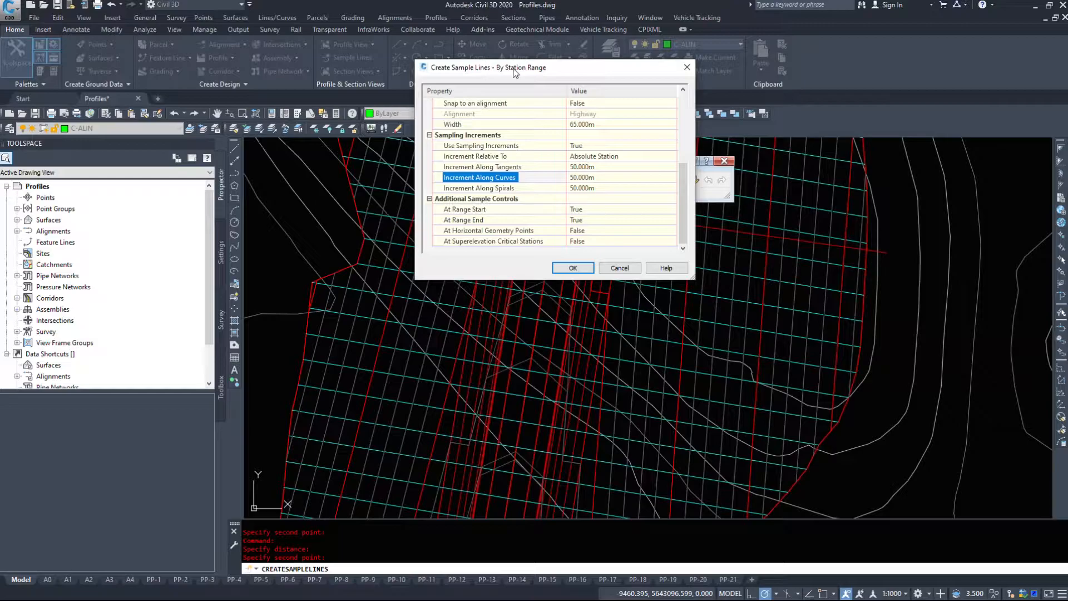
- Turn on sampling at horizontal geometry points, generate the sample lines along the Highway alignment and end the command
click(464, 210)
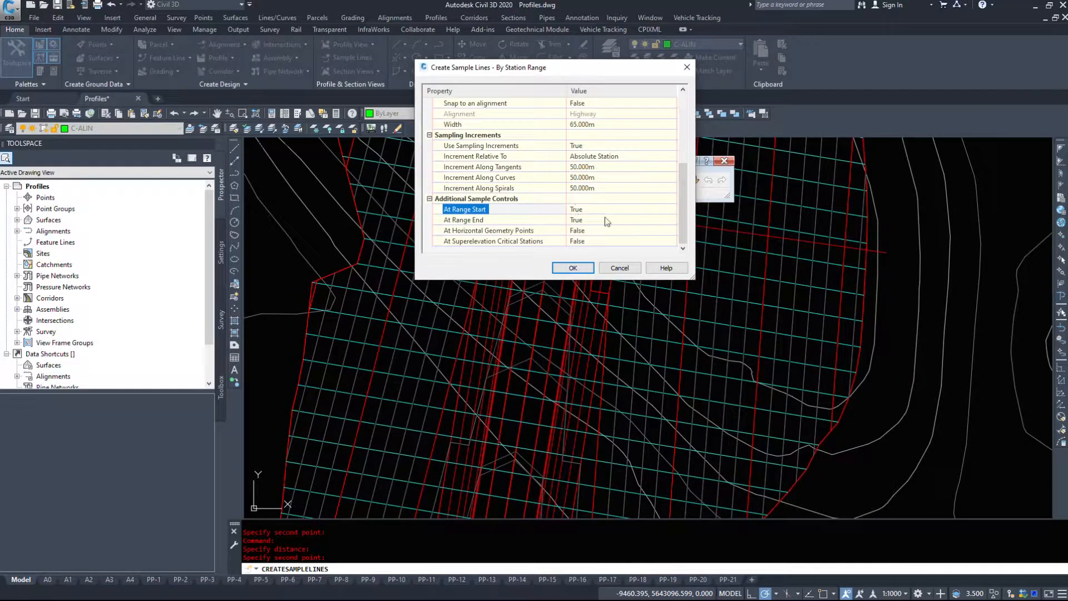
click(479, 231)
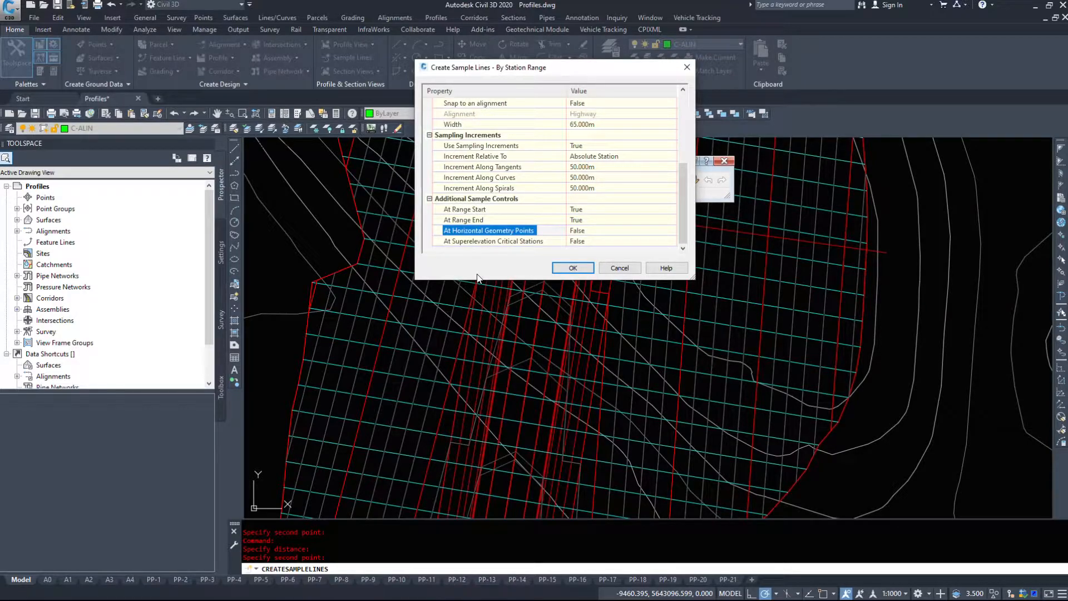
click(612, 230)
click(611, 230)
click(581, 241)
click(576, 269)
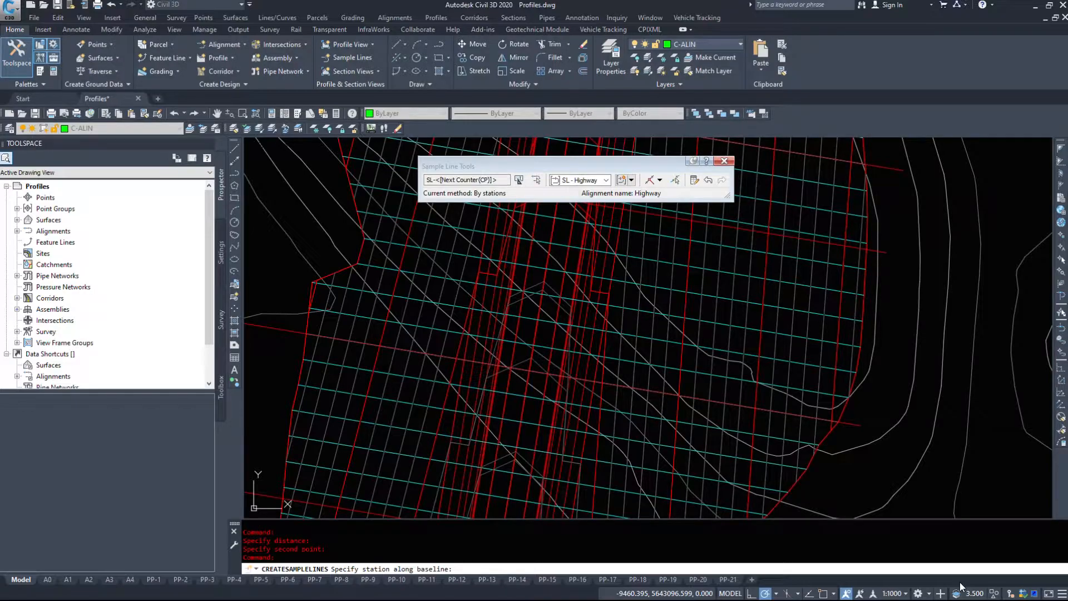
scroll(751, 425, down, 3)
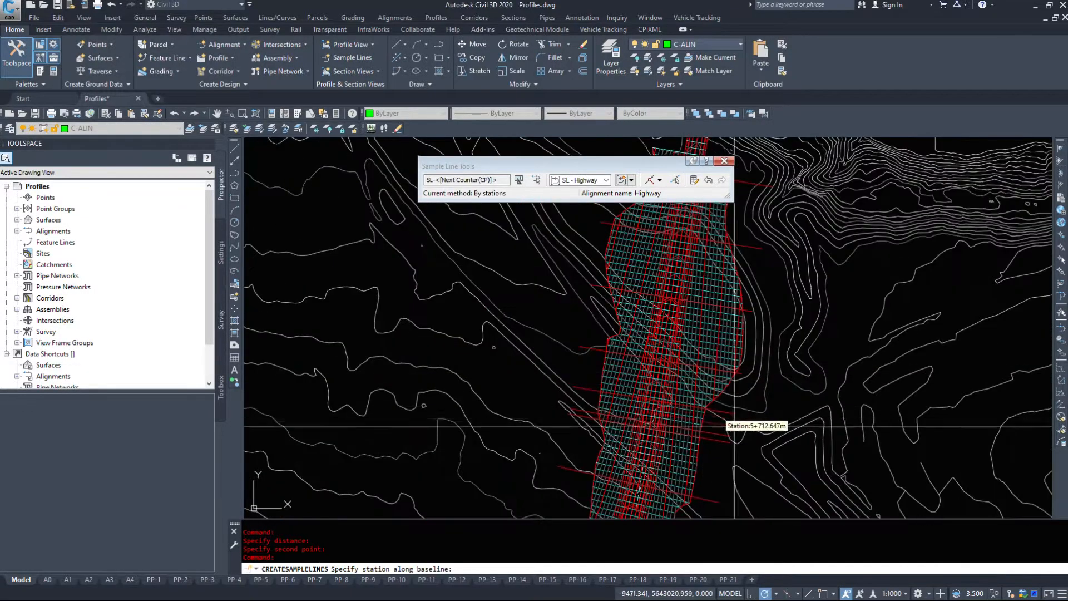
scroll(775, 410, down, 1)
scroll(804, 372, down, 5)
scroll(785, 333, up, 8)
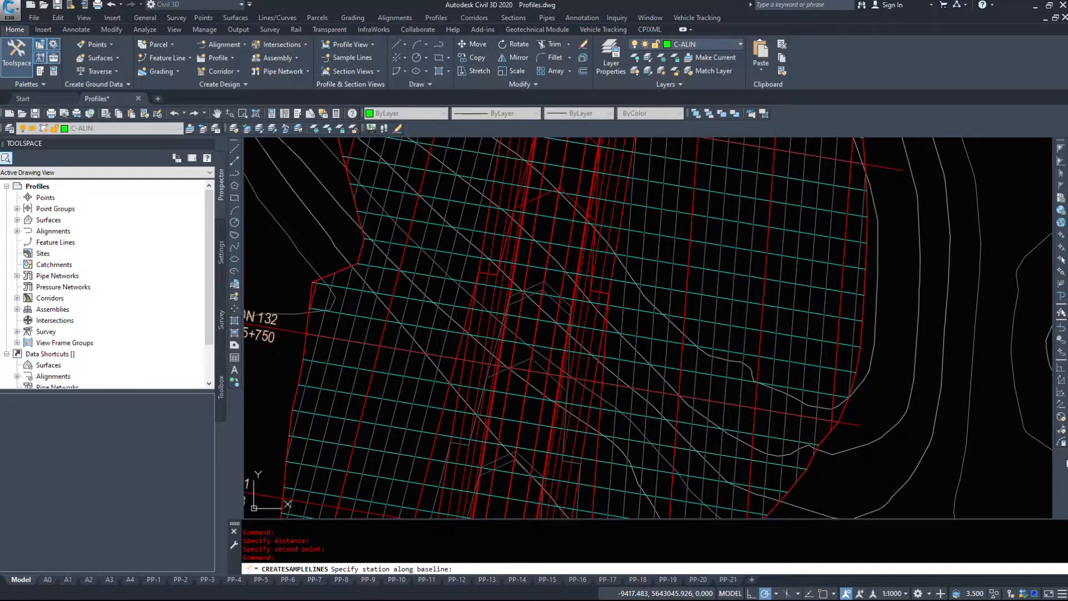
key(Escape)
- Inspect the generated sample lines along the whole corridor, from the wide northern section round the curve to the eastern end
scroll(514, 392, down, 5)
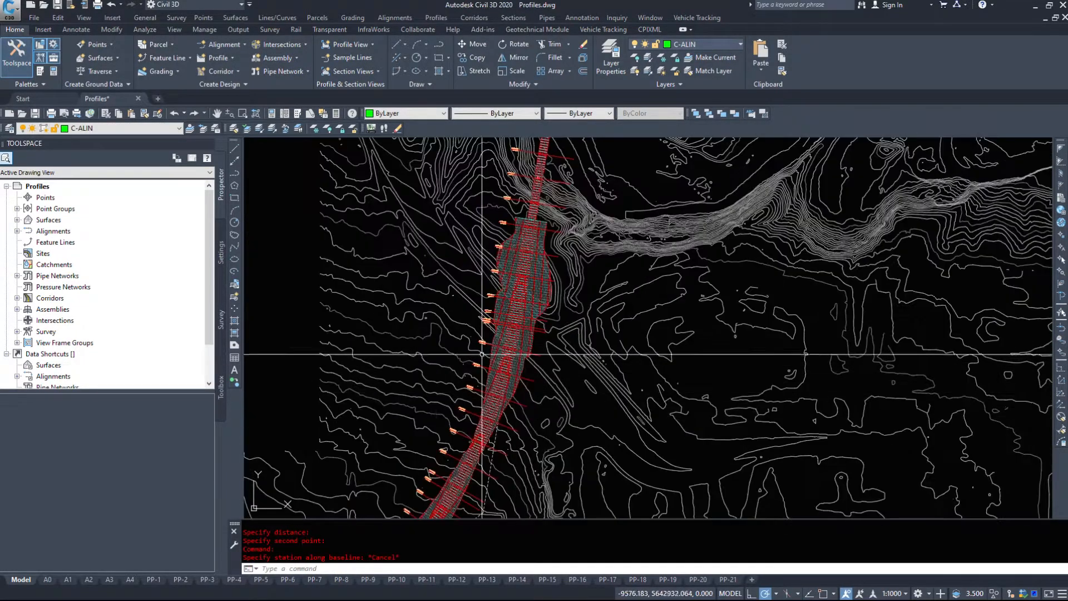
scroll(514, 392, up, 6)
middle_drag(619, 243, 818, 155)
middle_drag(585, 434, 701, 183)
middle_drag(589, 484, 647, 167)
middle_drag(645, 473, 612, 195)
scroll(595, 456, down, 2)
middle_drag(601, 445, 542, 145)
middle_drag(679, 446, 656, 194)
scroll(779, 375, up, 2)
middle_drag(780, 374, 651, 162)
mouse_move(700, 330)
middle_down()
mouse_move(548, 191)
mouse_move(501, 167)
mouse_move(279, 305)
middle_up()
middle_drag(773, 373, 494, 360)
middle_drag(858, 372, 78, 354)
middle_drag(708, 365, 627, 452)
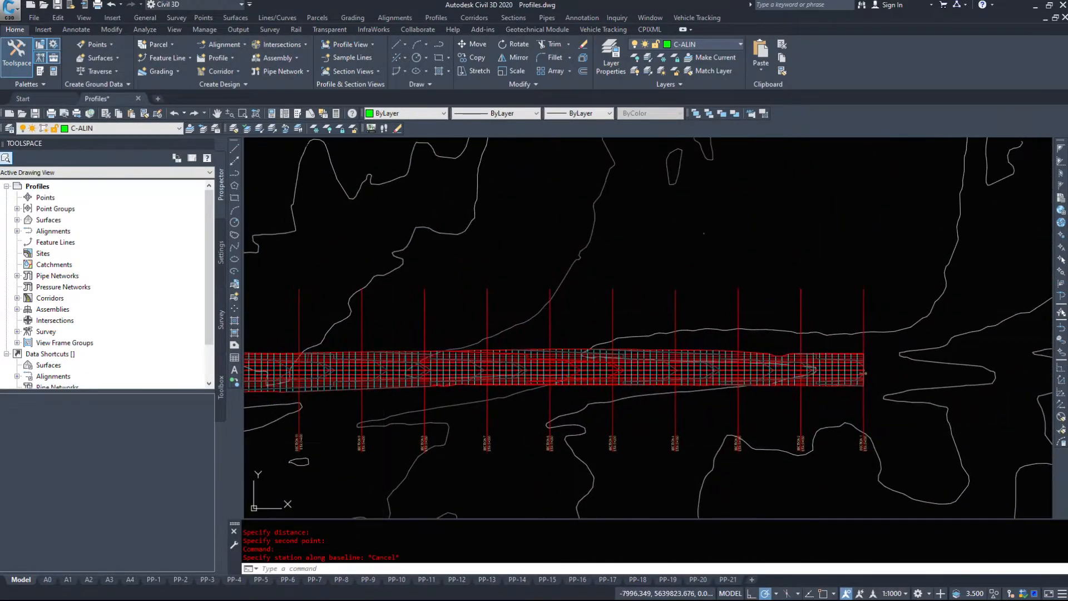
middle_drag(312, 273, 823, 331)
click(445, 358)
key(Escape)
key(Escape)
scroll(408, 249, down, 10)
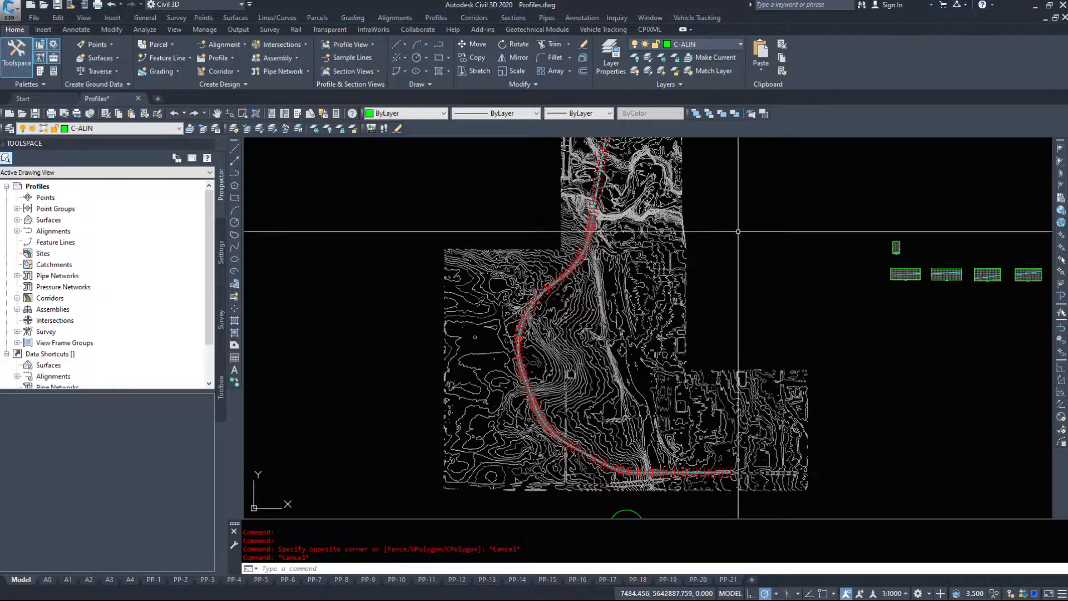
- Expand the Highway centerline alignment down to the SL - Highway sample line group and review its list of sample lines
click(17, 231)
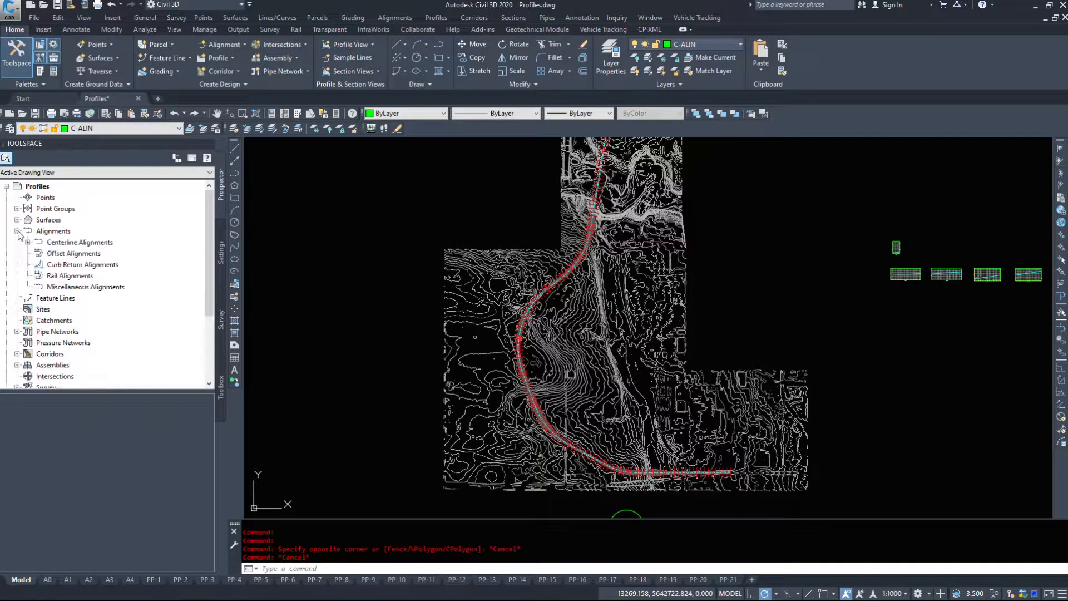
click(27, 242)
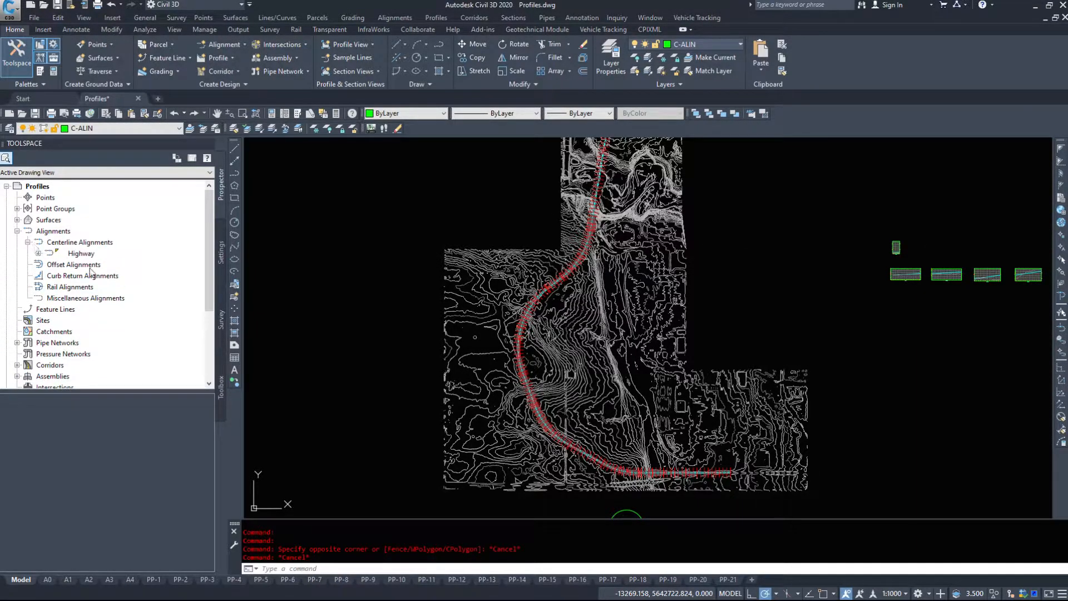
click(38, 253)
click(121, 301)
click(49, 298)
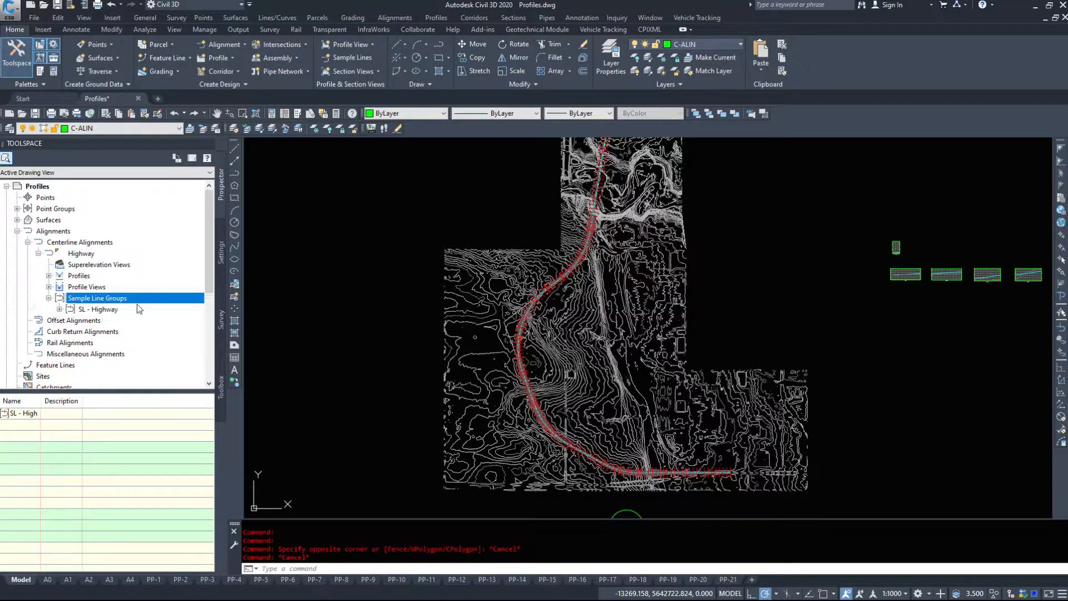
click(59, 308)
click(124, 310)
right_click(113, 308)
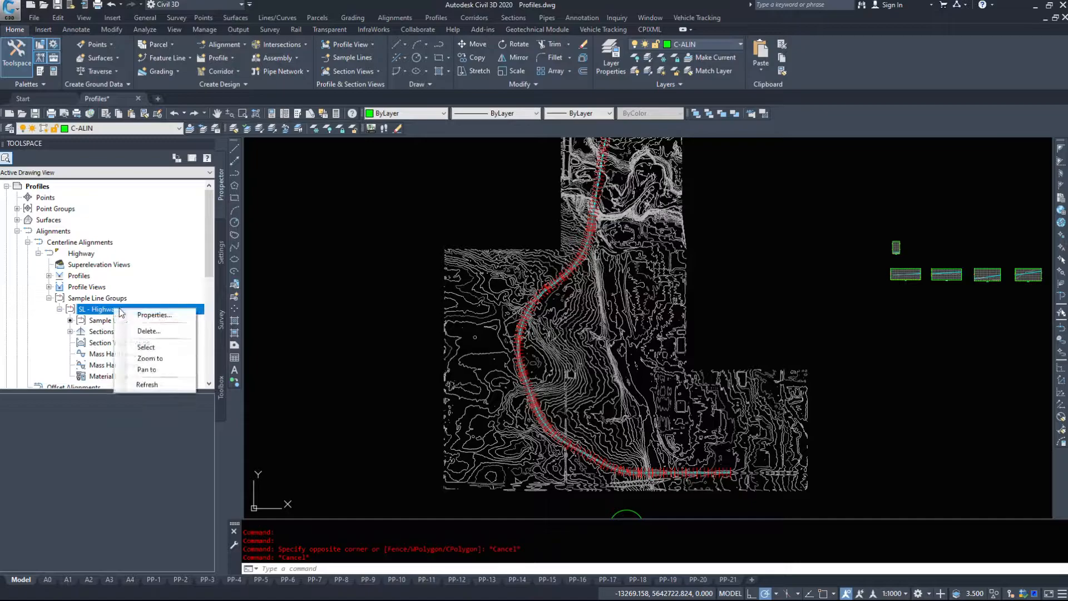
click(374, 288)
click(310, 271)
scroll(82, 300, down, 2)
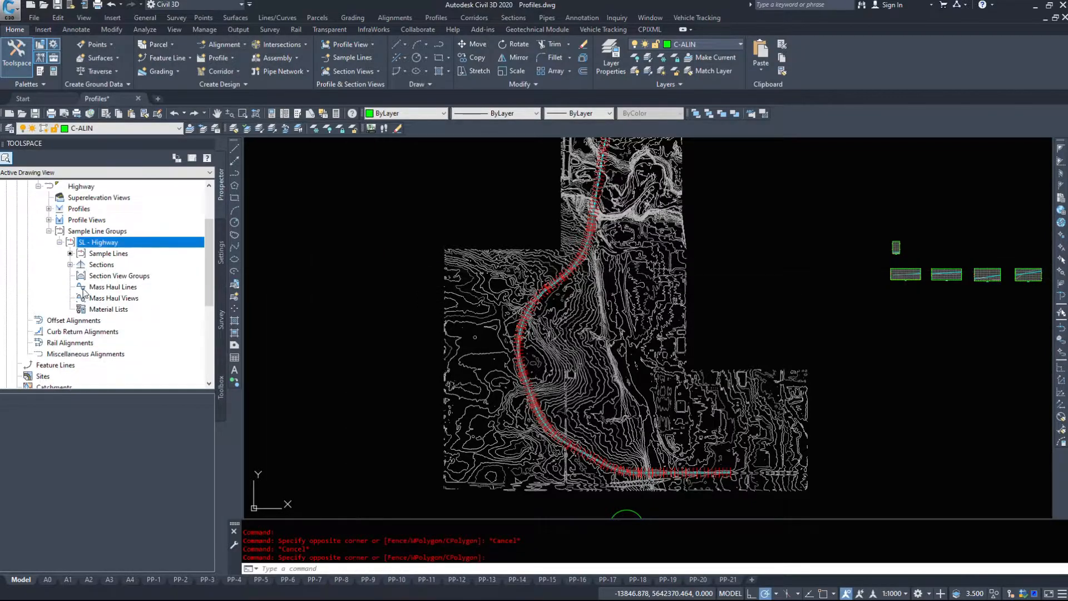
click(103, 253)
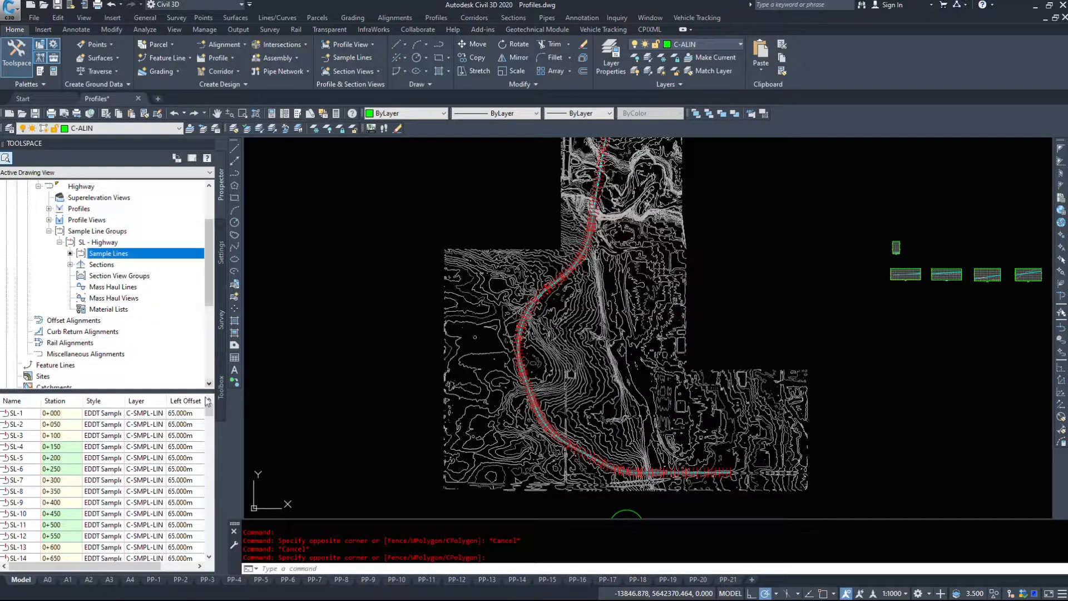
scroll(211, 423, up, 1)
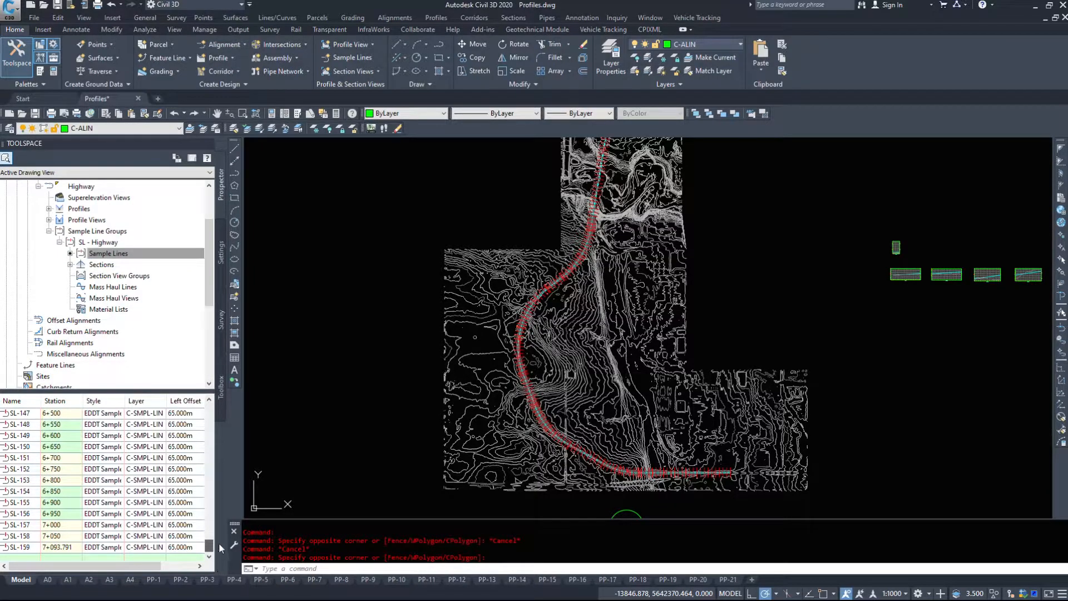
- Examine the SL - Highway sections sampled from the existing ground, the 50th Avenue corridor and the finalized road top
click(81, 265)
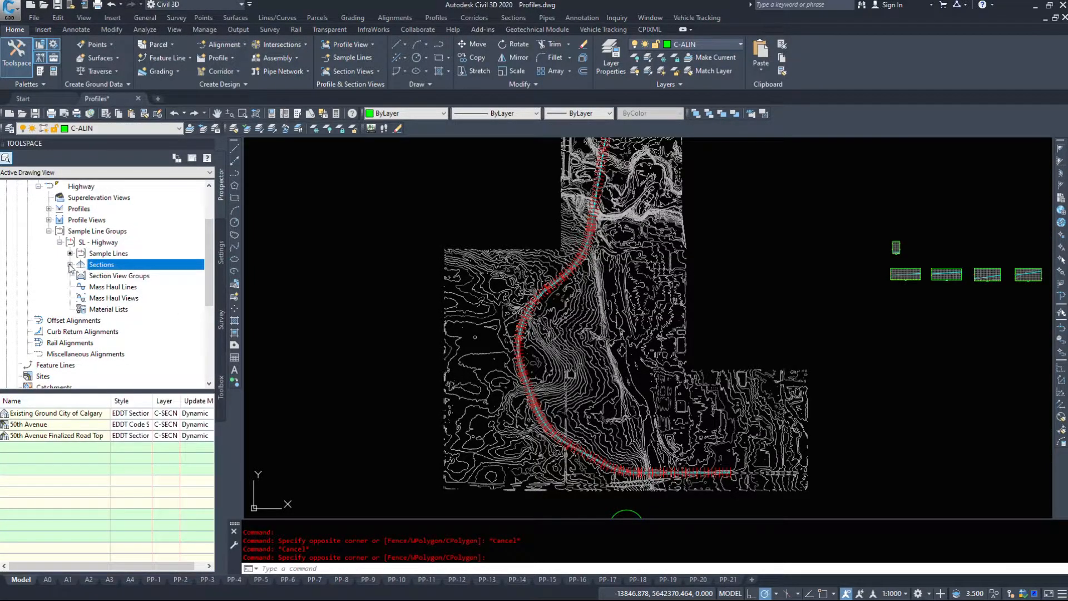
click(70, 264)
click(115, 276)
click(114, 287)
click(120, 298)
click(71, 265)
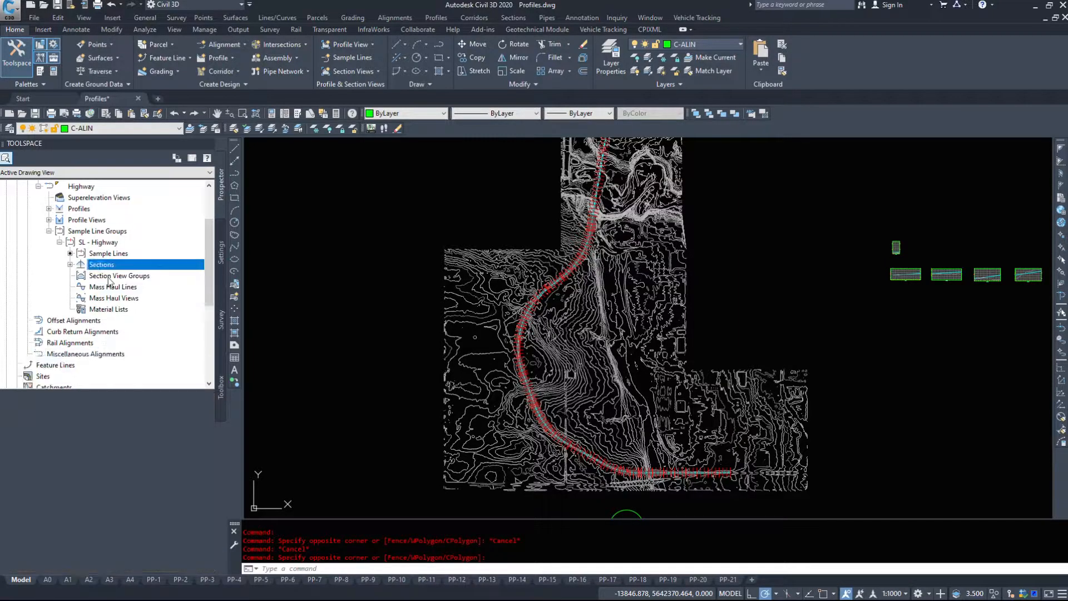
click(70, 264)
click(118, 275)
click(116, 288)
click(115, 299)
click(118, 277)
click(118, 288)
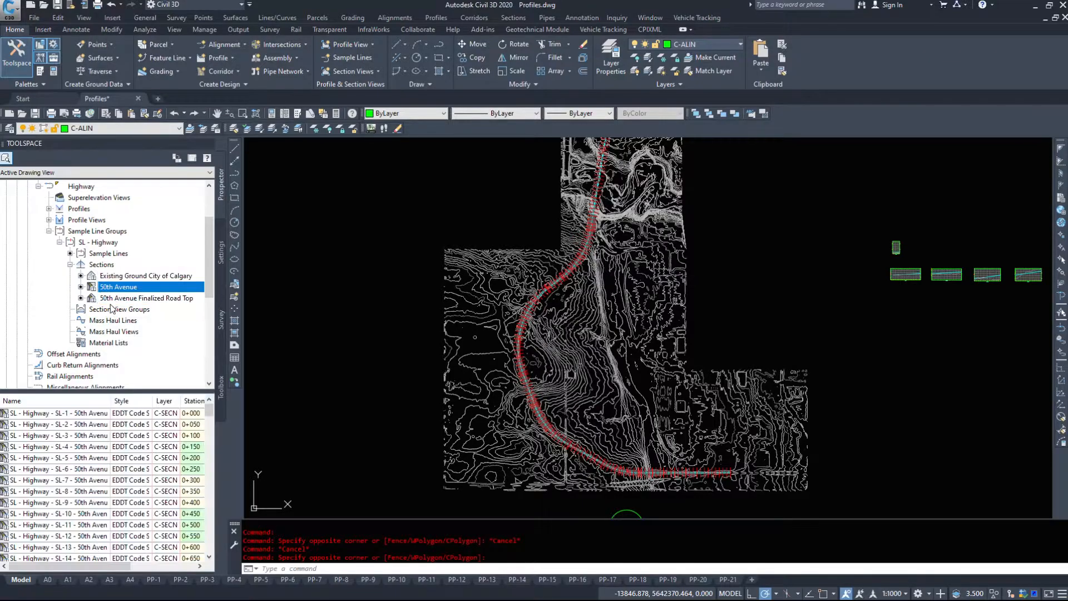
click(70, 264)
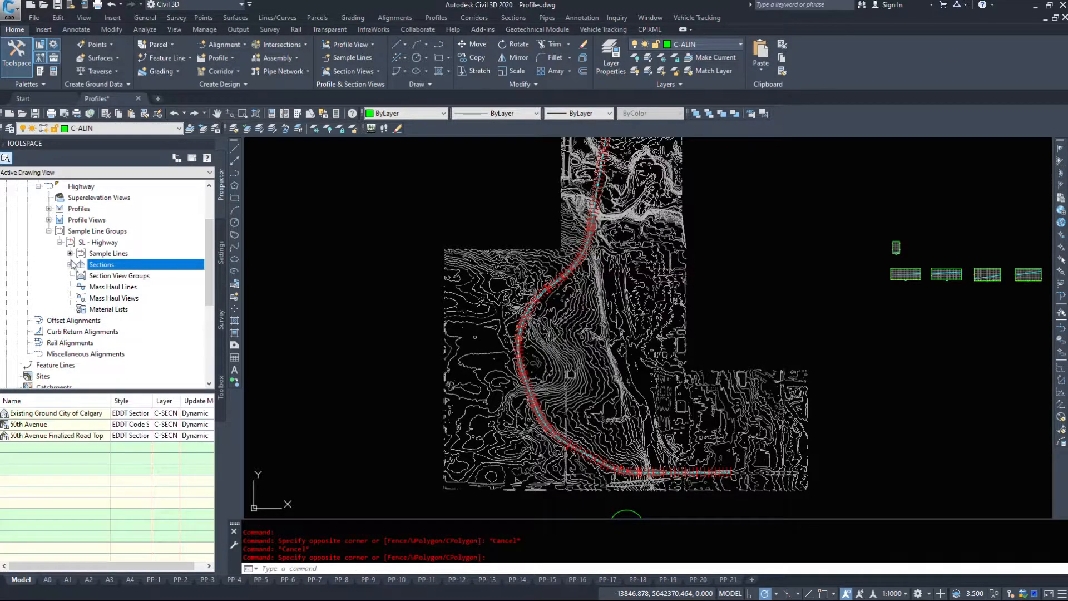
- Open the properties of the SL - Highway sample line group
click(104, 253)
right_click(85, 240)
click(91, 234)
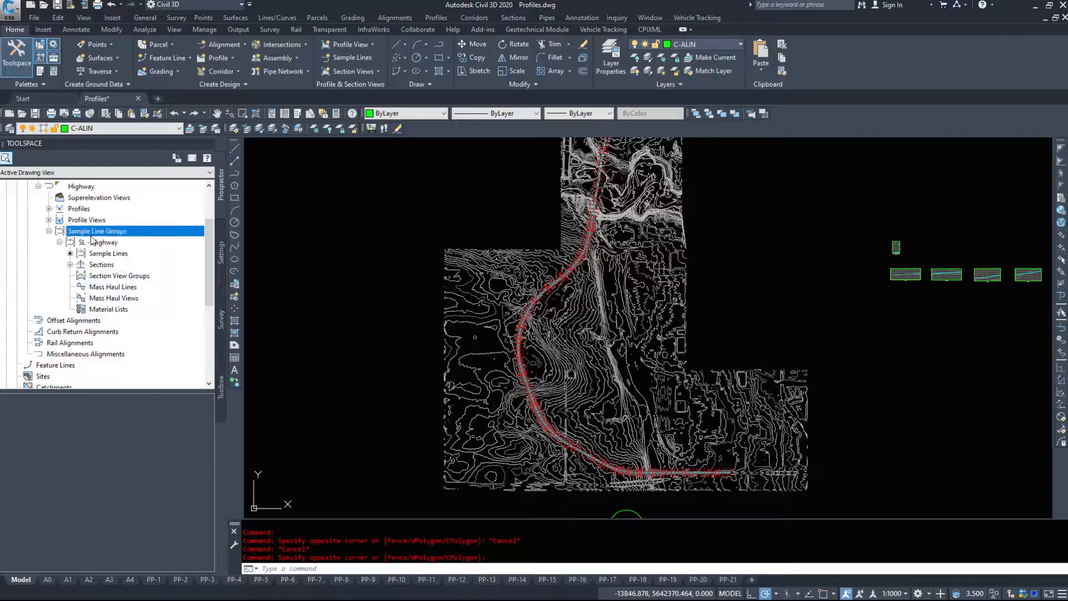
click(89, 242)
right_click(110, 244)
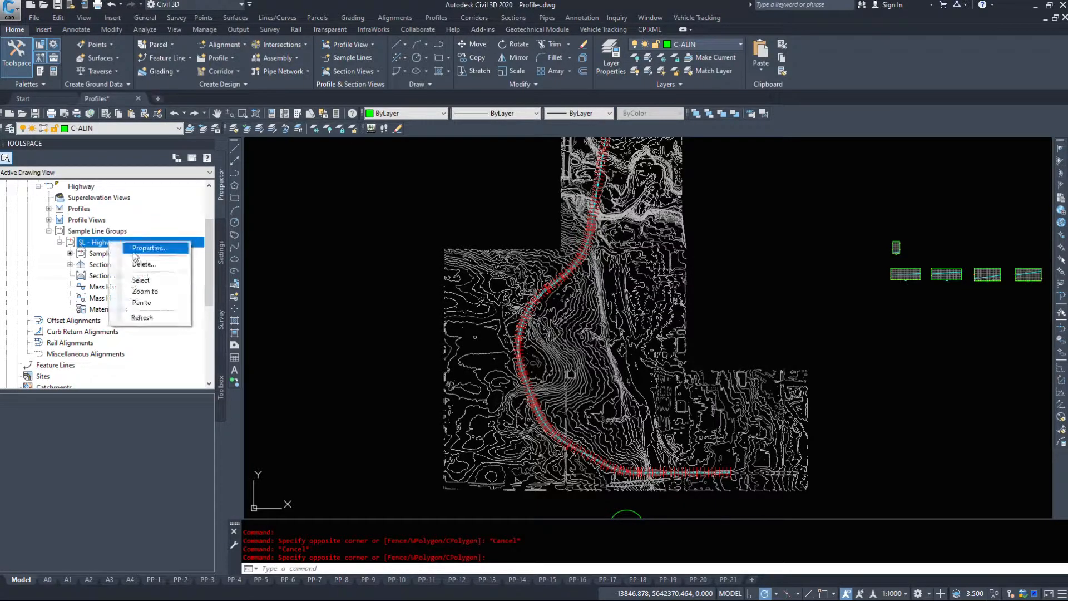
click(143, 248)
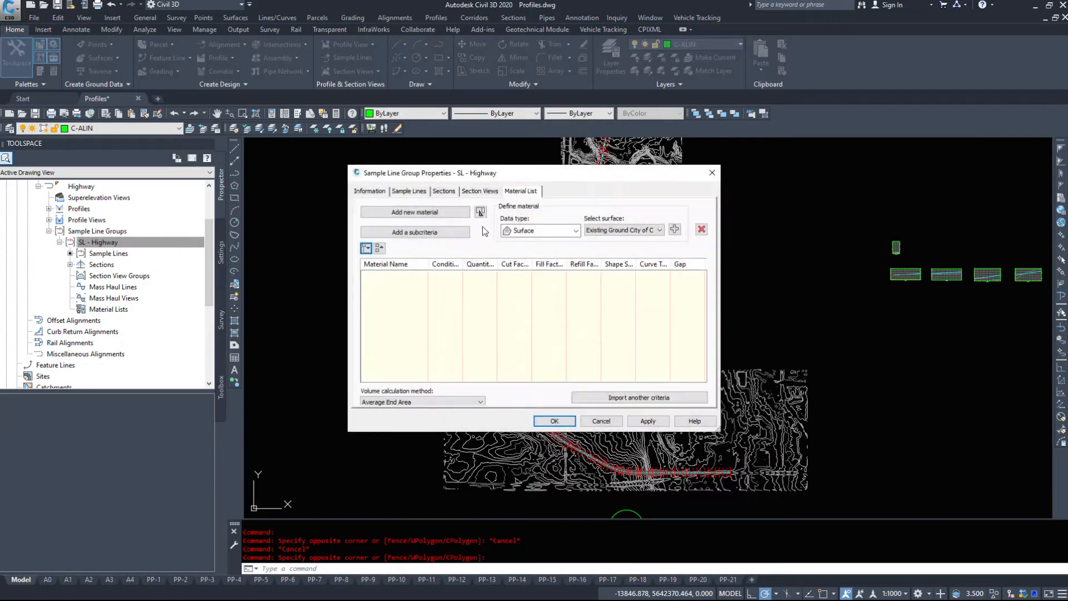
- Review the general information and the full list of sample lines in the SL - Highway group properties
click(371, 191)
drag(396, 181, 313, 200)
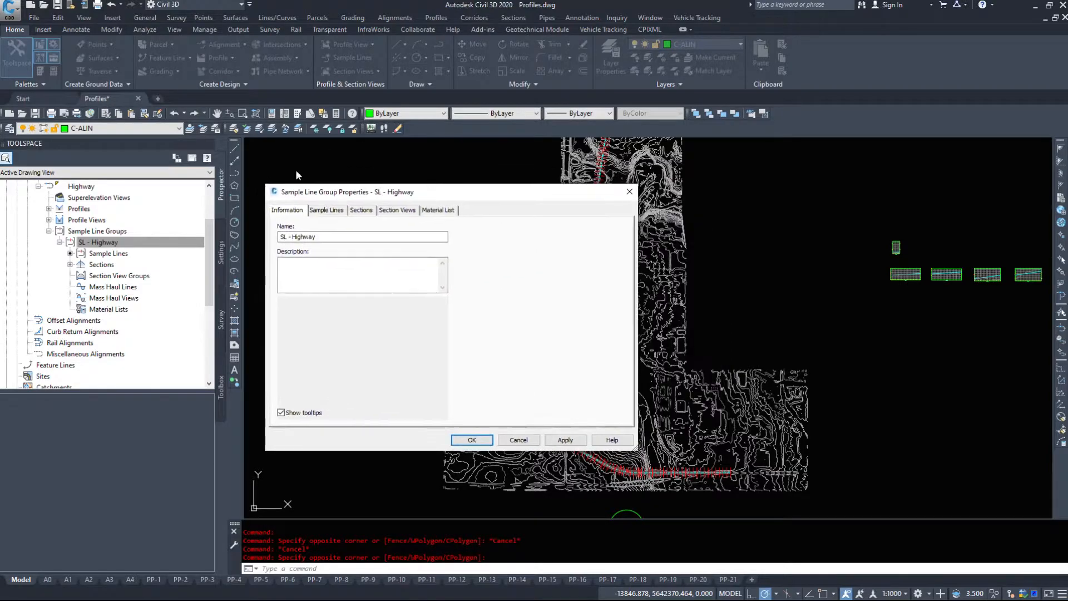
click(326, 209)
scroll(337, 331, down, 20)
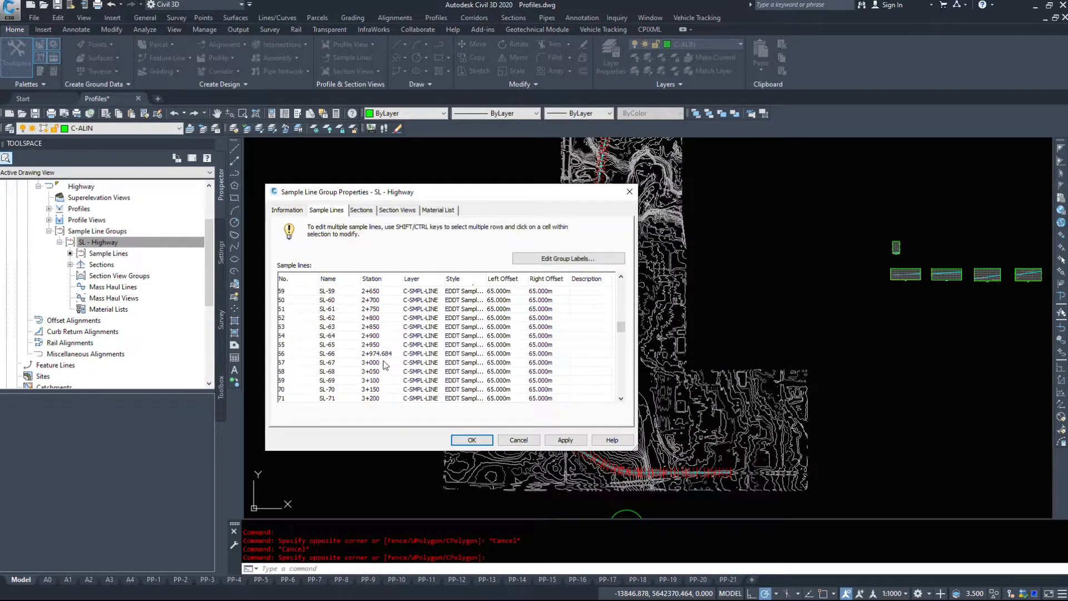
scroll(336, 345, down, 8)
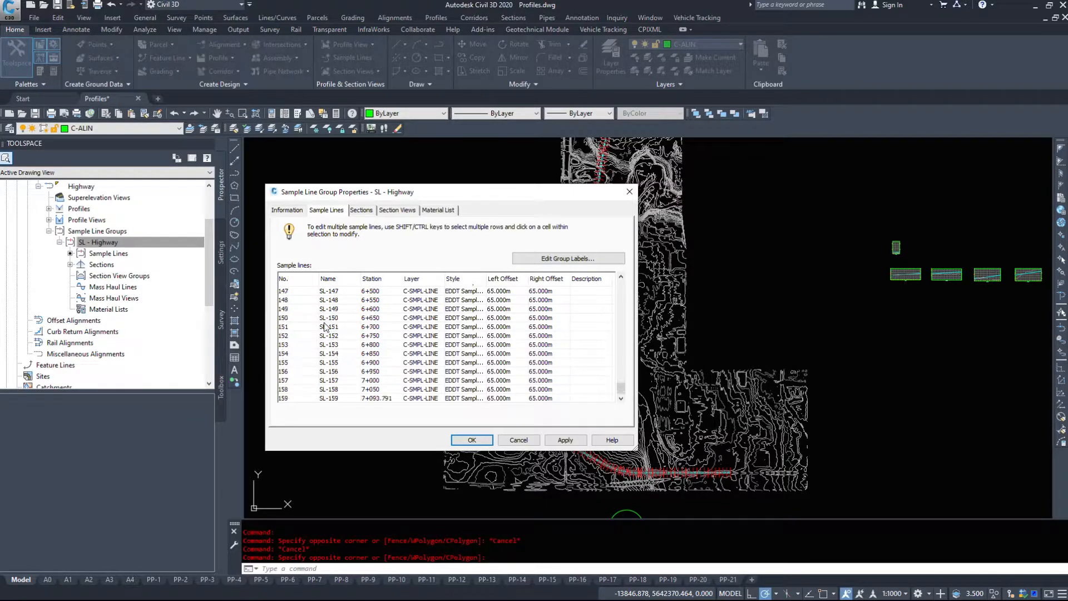
scroll(376, 329, up, 10)
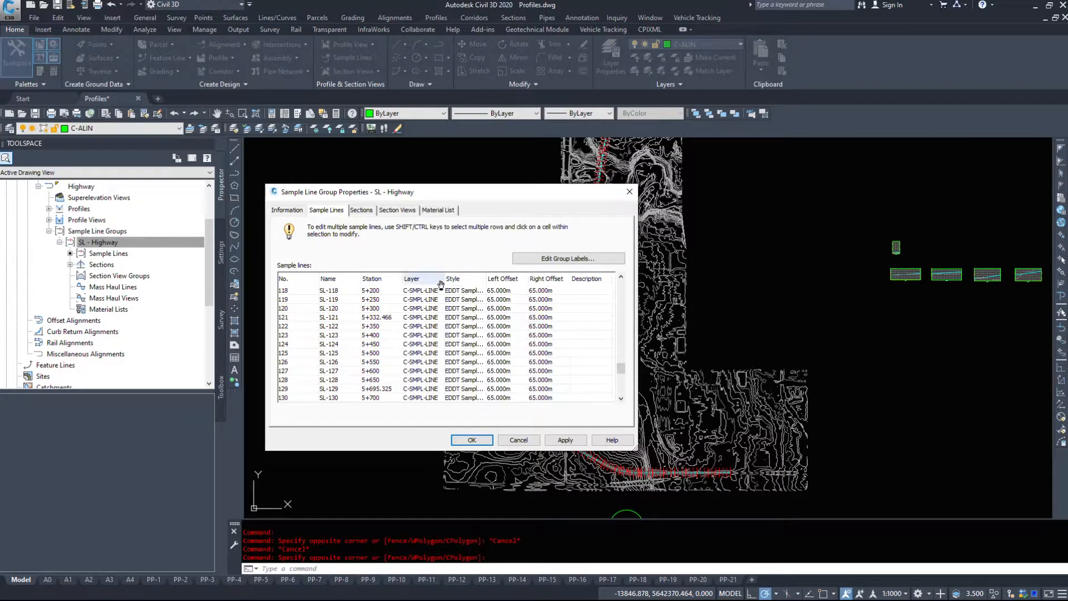
- Widen the sample line list so the full layer and style names can be read, and move the dialog clear of the alignment
drag(443, 278, 530, 280)
click(510, 277)
drag(527, 193, 370, 145)
scroll(424, 321, down, 3)
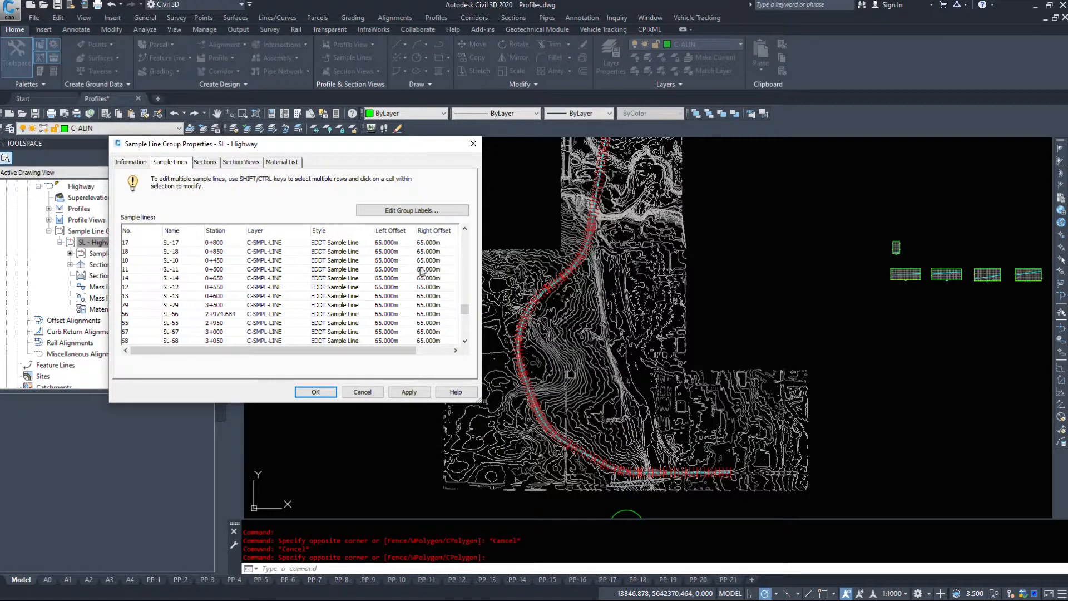
- Open the left offset of sample line SL-18 for editing and view the label settings of the sample line group
right_click(389, 228)
click(386, 278)
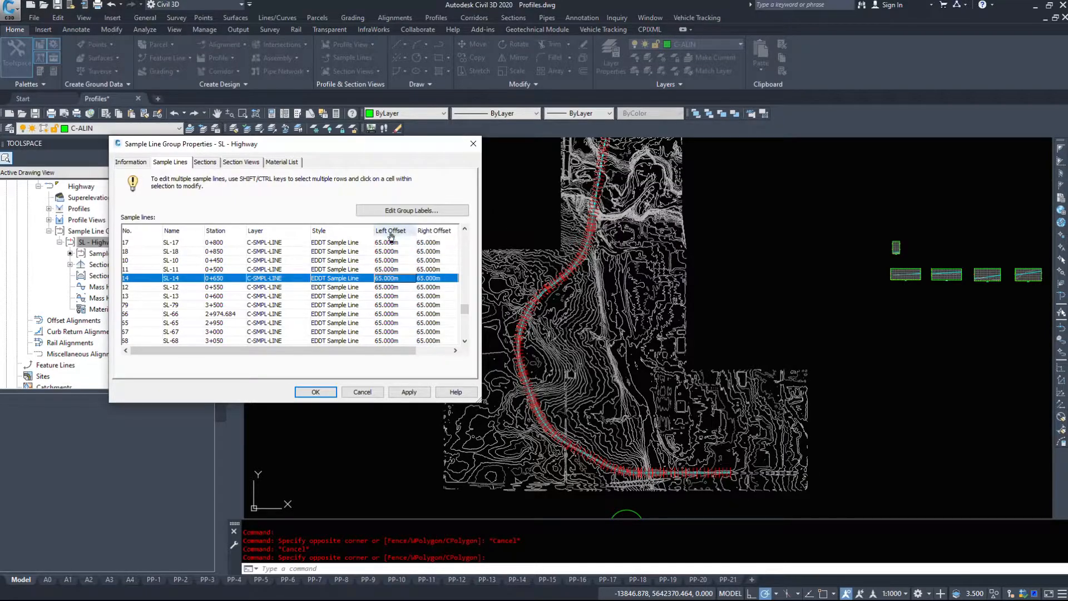
double_click(395, 252)
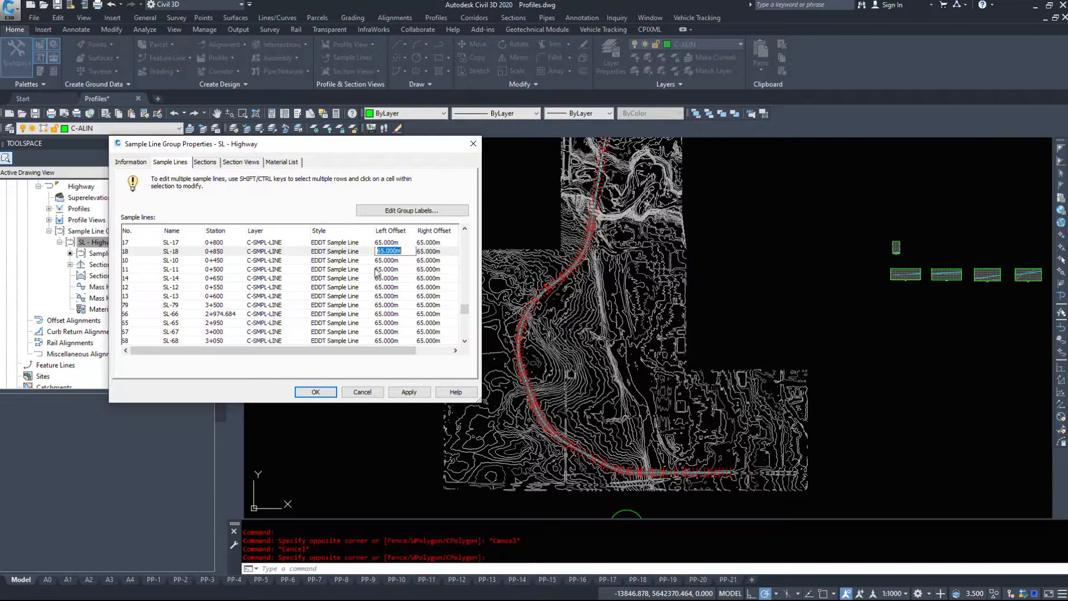
click(386, 269)
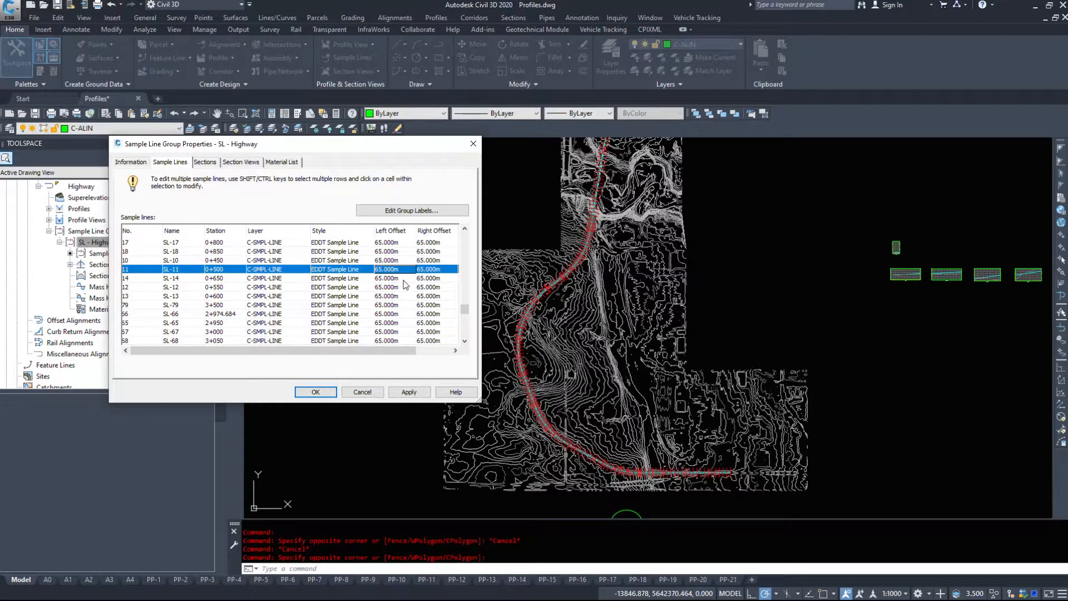
click(411, 210)
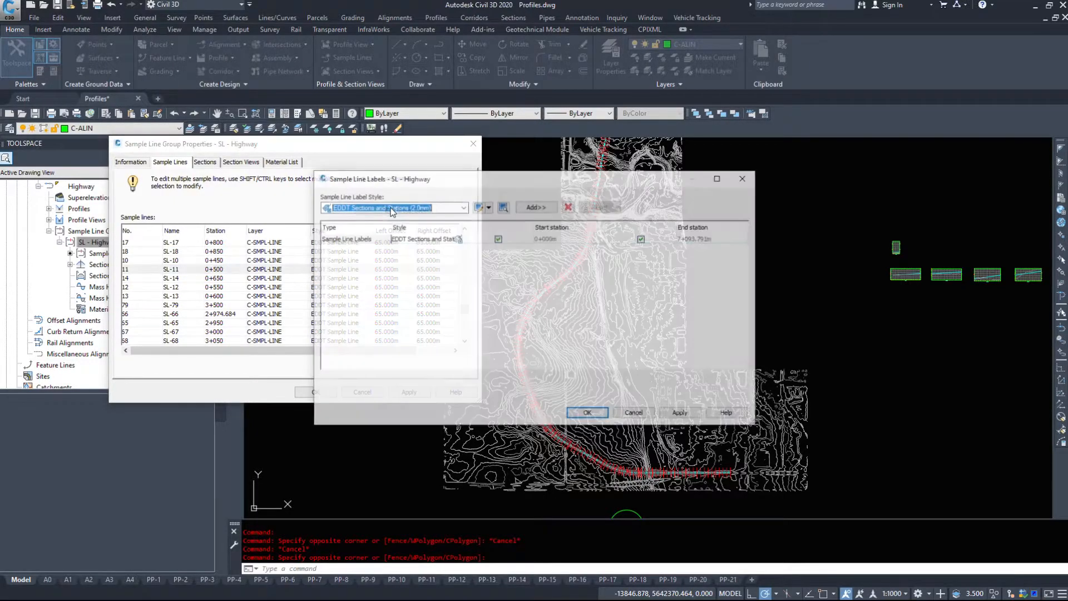
click(633, 413)
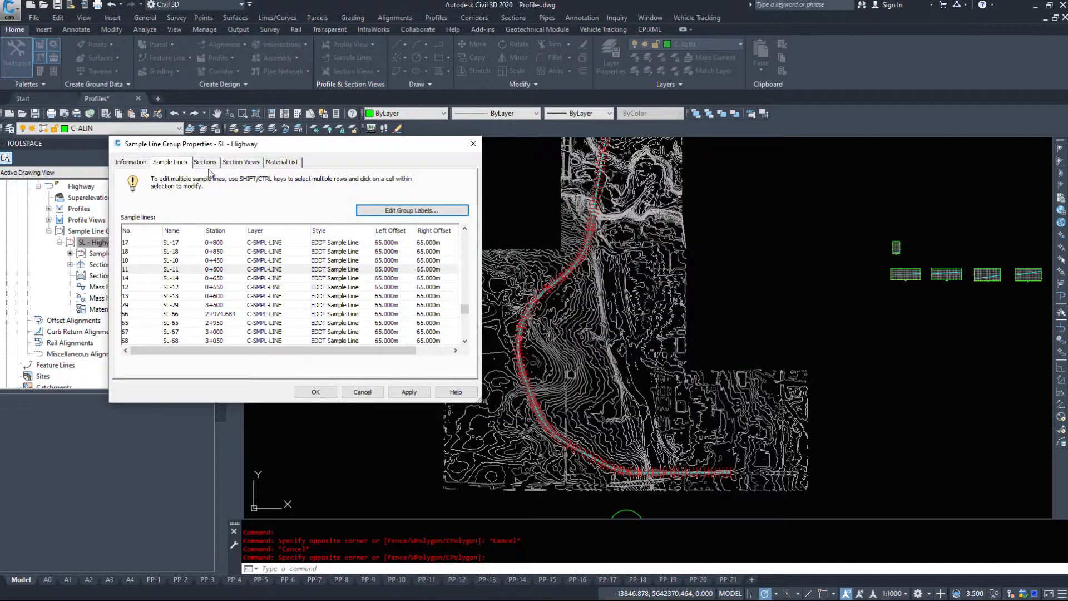
- Examine the group's section entries for the existing ground, the 50th Avenue corridor and its finalized road top
click(206, 162)
click(193, 211)
click(177, 220)
click(178, 231)
click(173, 220)
click(177, 211)
click(179, 233)
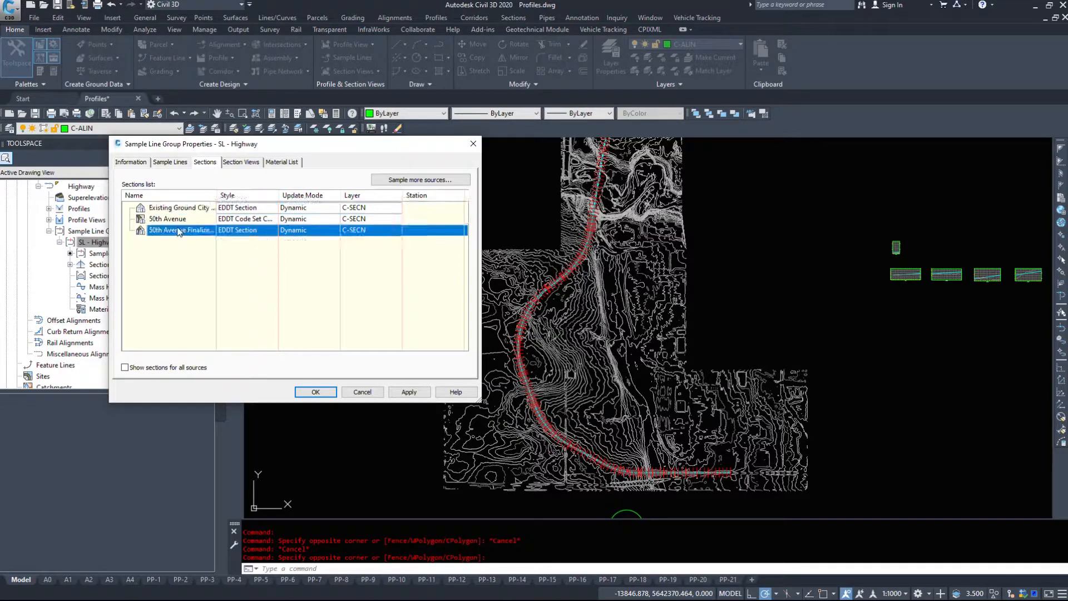
click(176, 222)
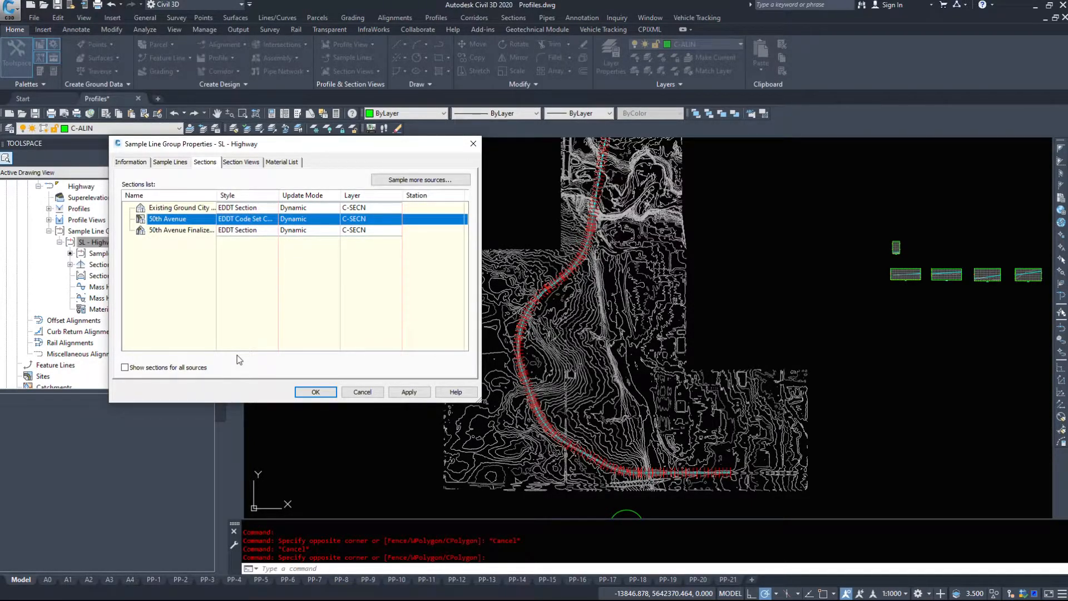
- Check which additional 50th Avenue sources are available for sampling in the SL - Highway group
click(424, 179)
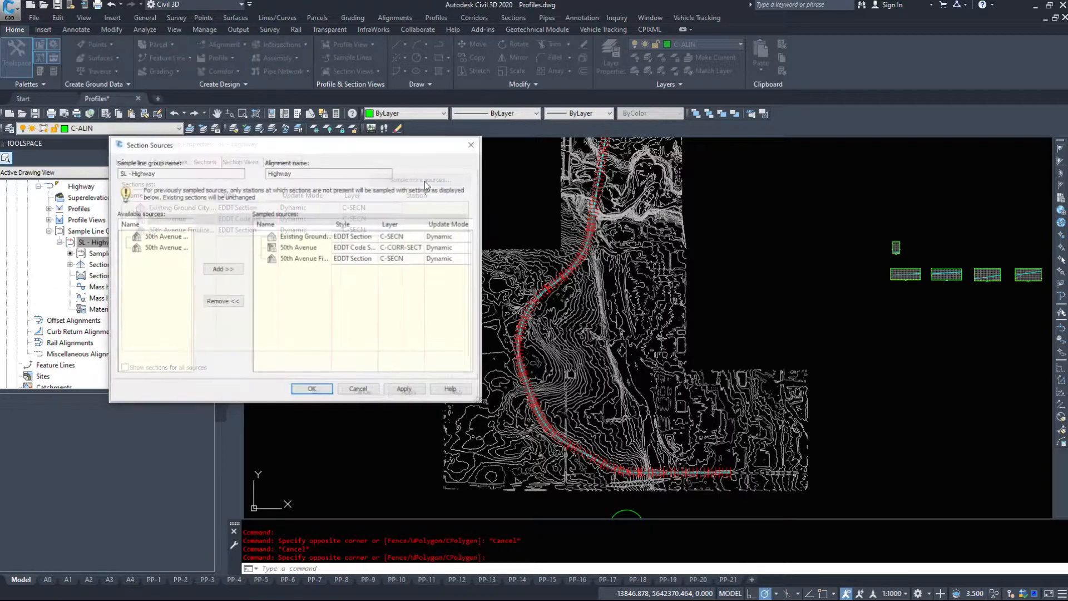
click(164, 236)
click(163, 247)
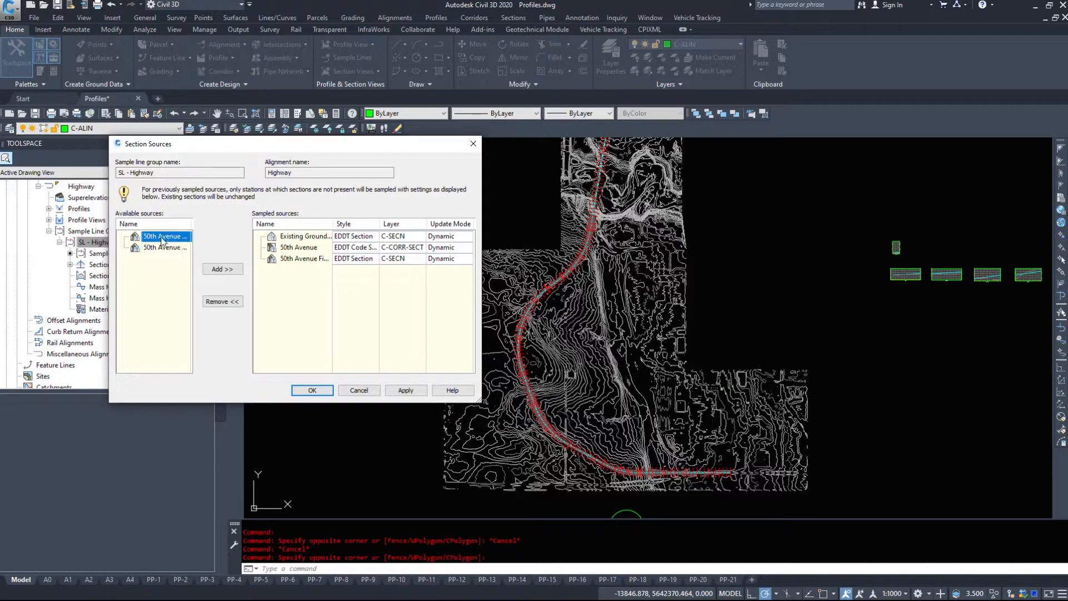
click(312, 390)
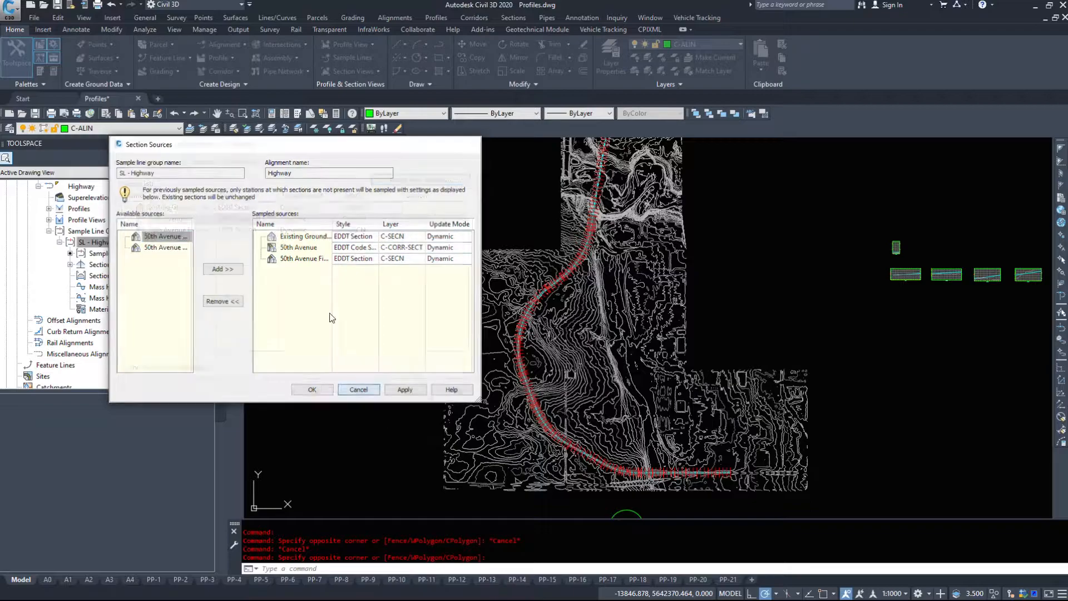
- Review the section views and the material list of the SL - Highway group and close its properties
click(240, 162)
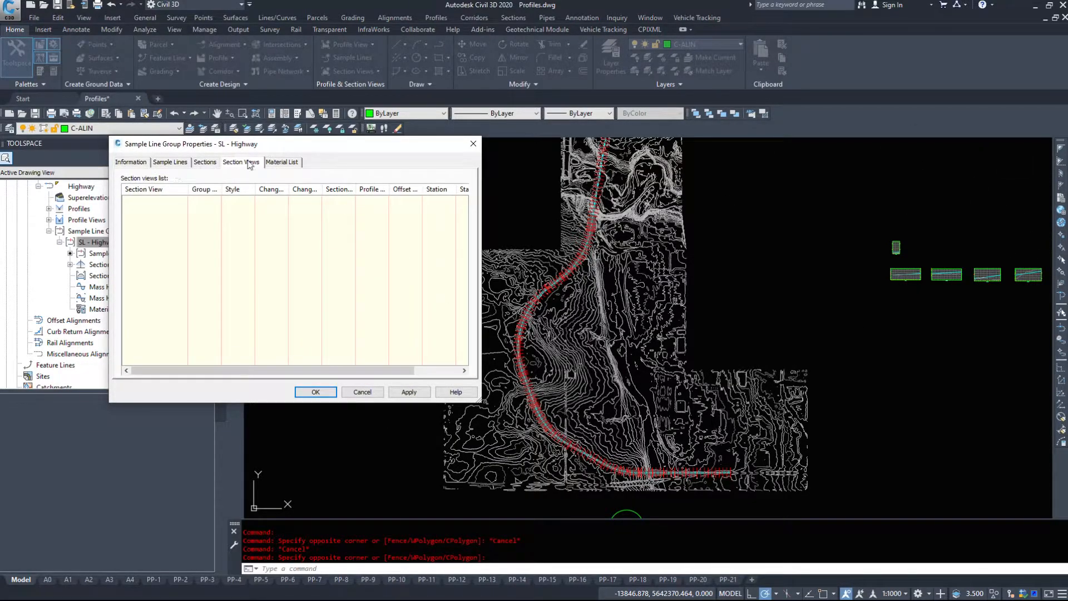
click(289, 165)
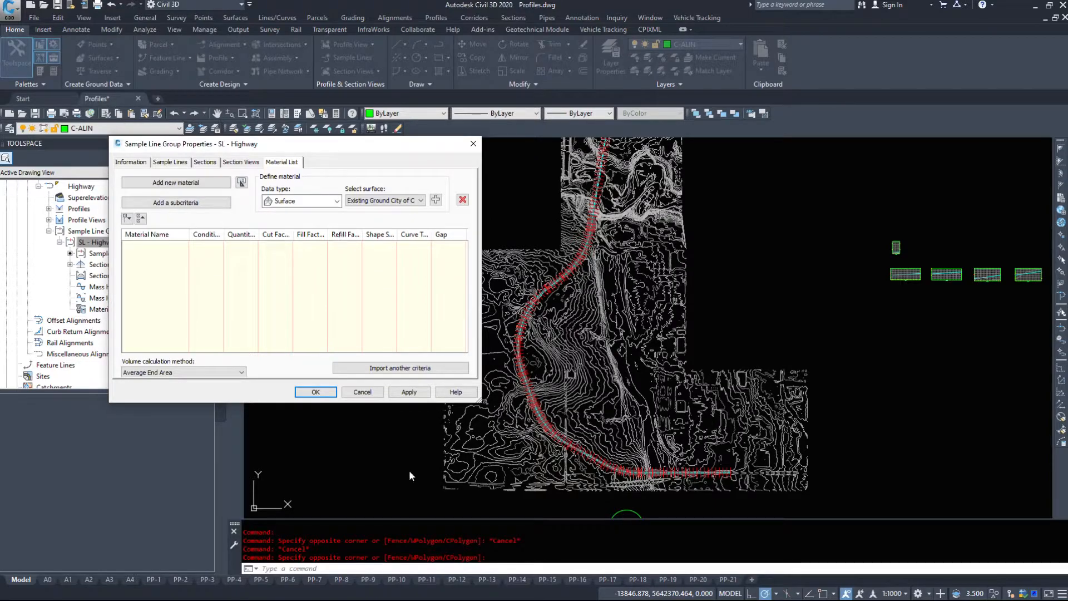
click(312, 391)
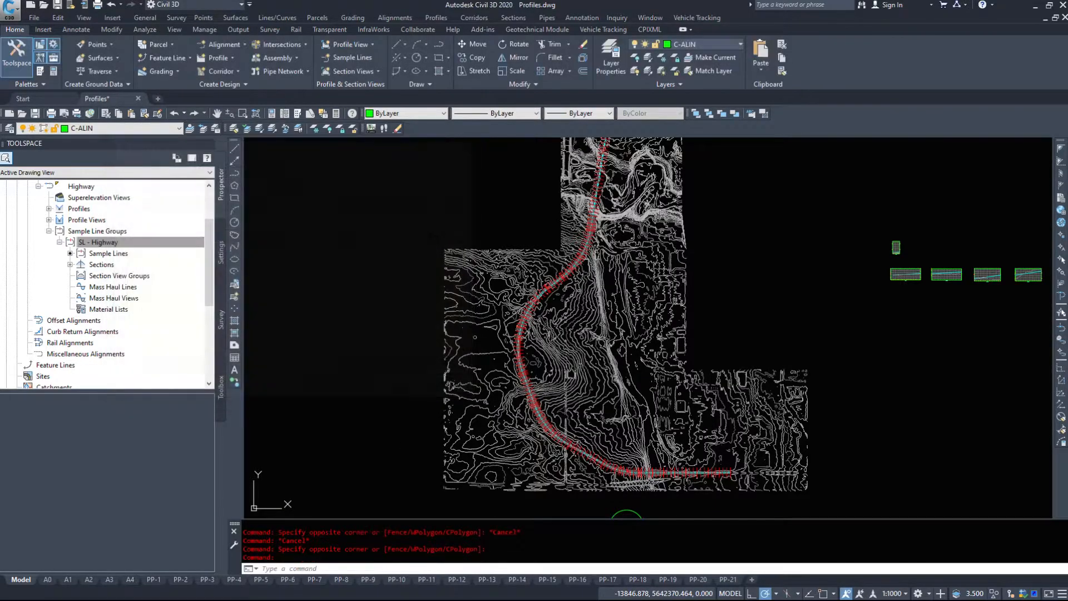
- Reopen the group properties from the Sample Lines node and check the material list, section views and sections again
click(100, 253)
right_click(109, 252)
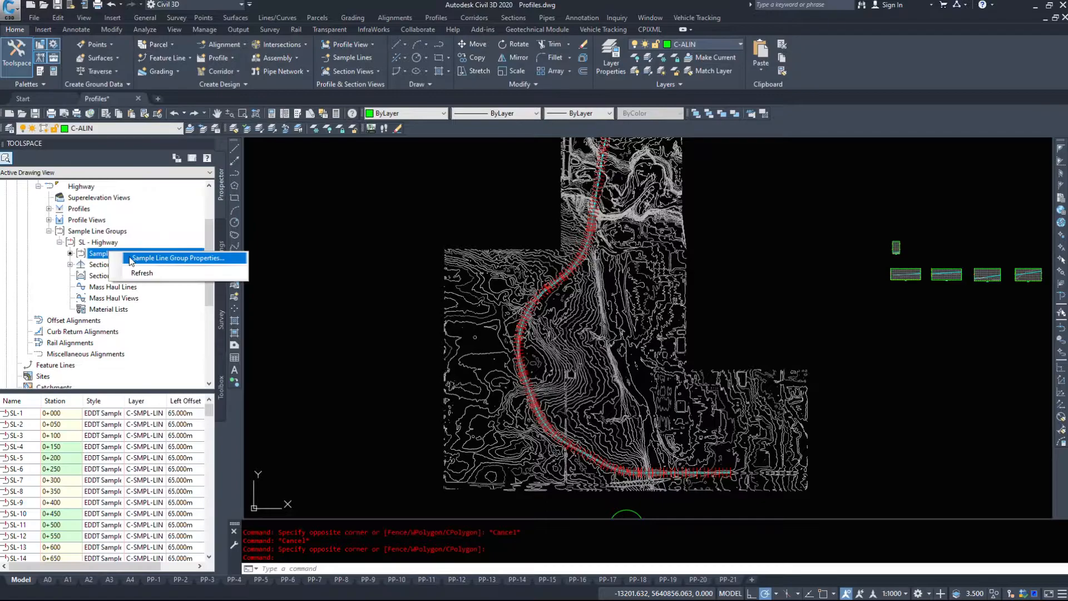
click(132, 259)
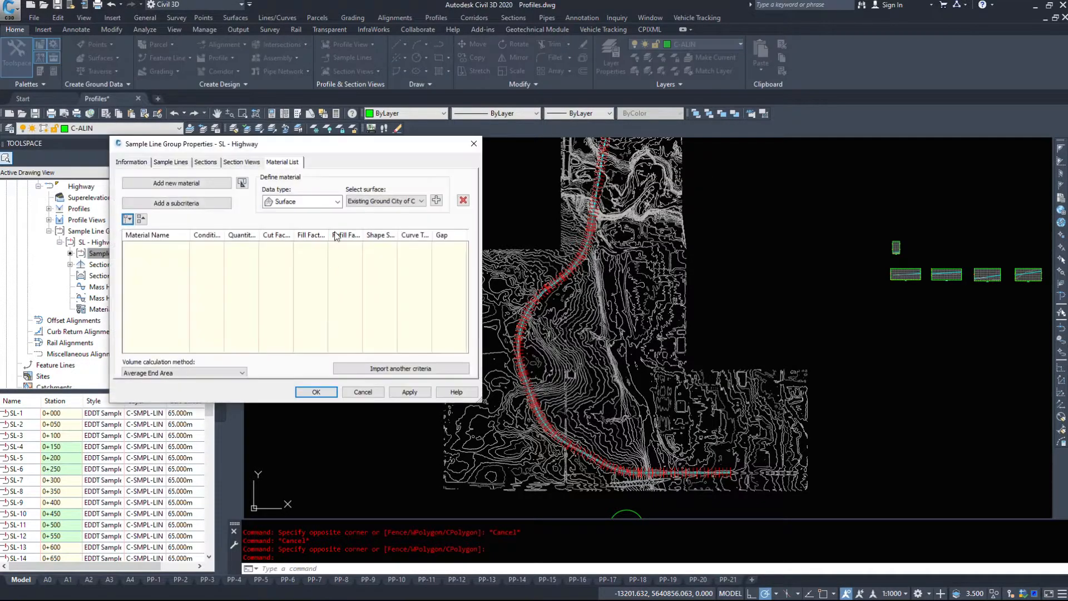
click(240, 162)
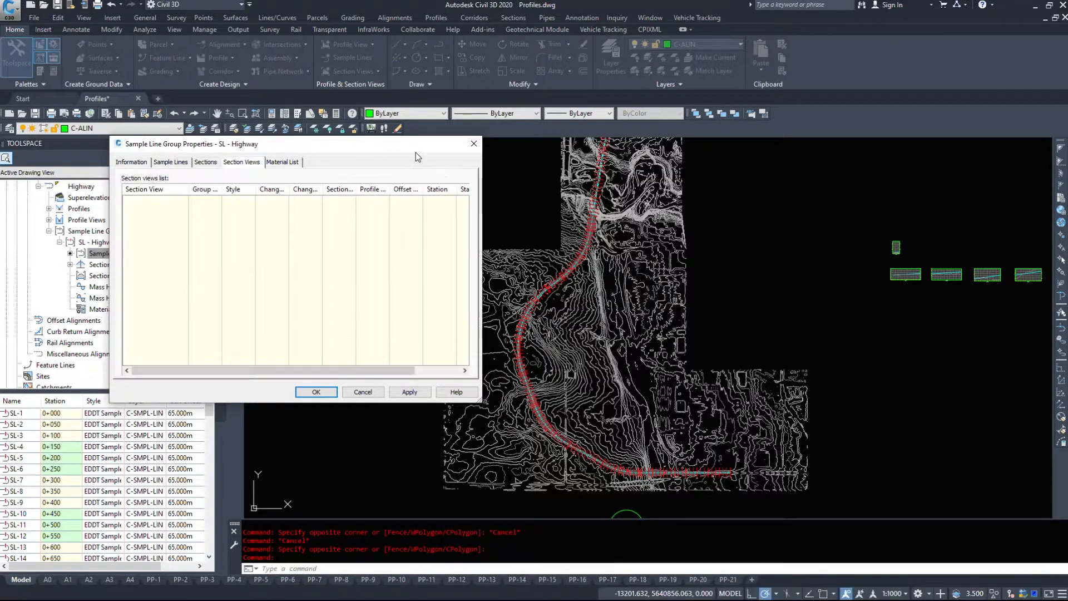
click(211, 162)
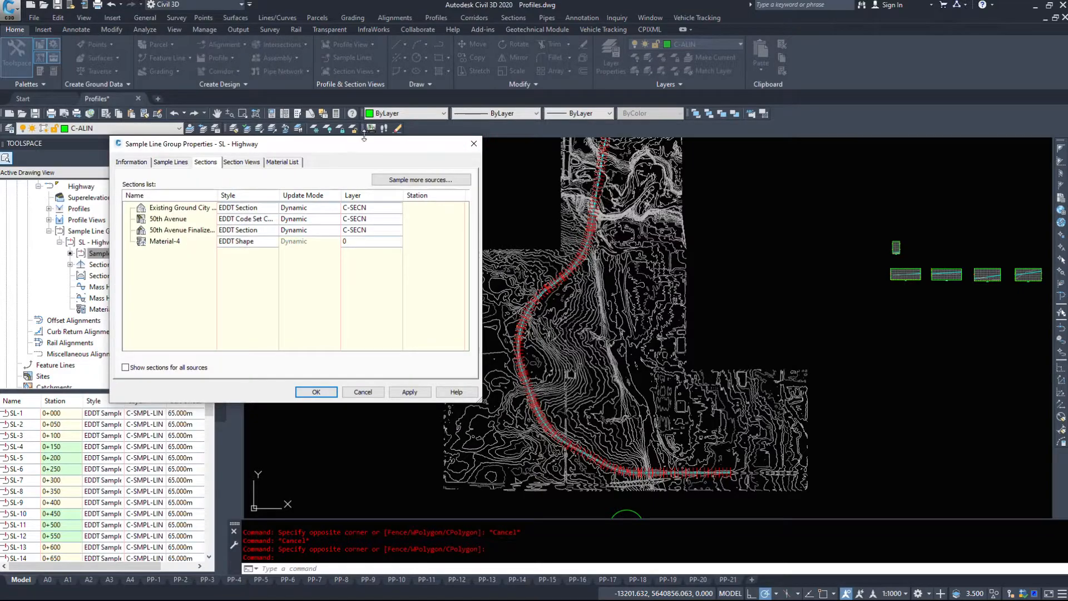
click(474, 144)
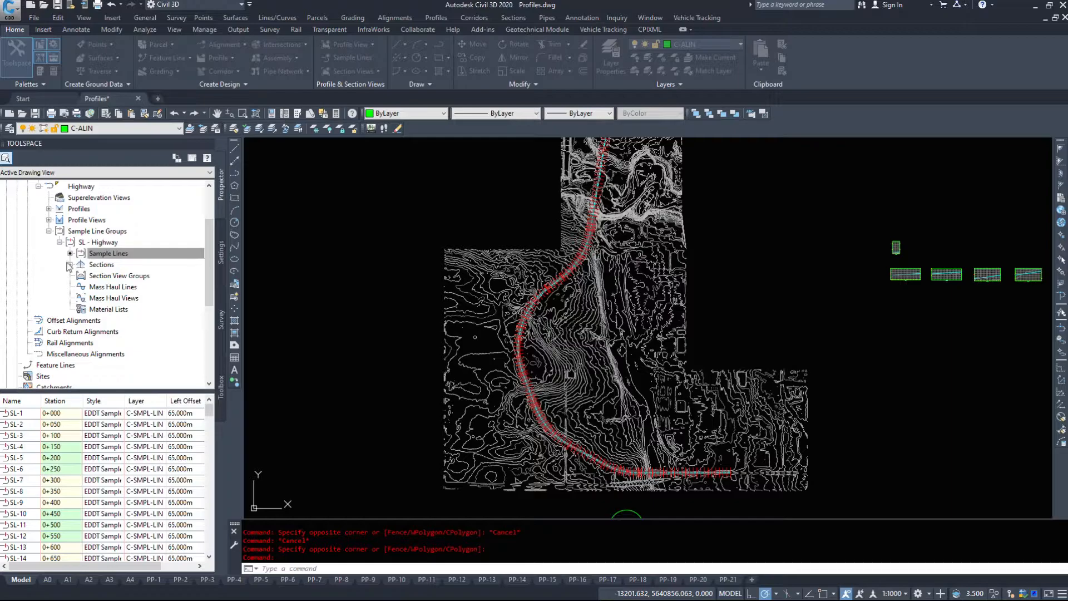
- View the section sources from the Sections node and check the options offered for the Existing Ground City of Calgary sections
right_click(101, 264)
click(239, 270)
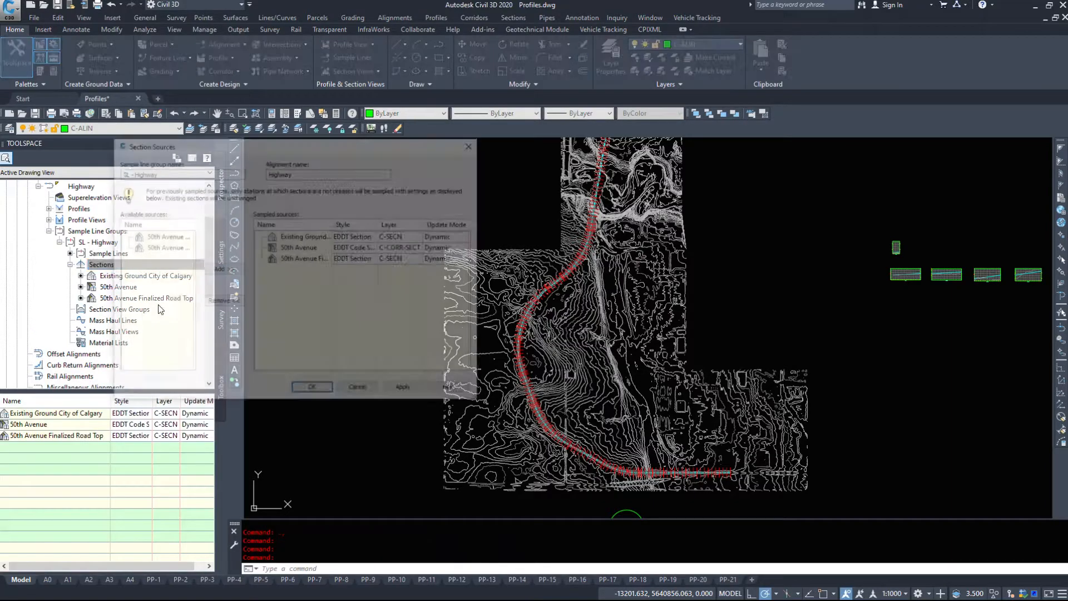
click(369, 392)
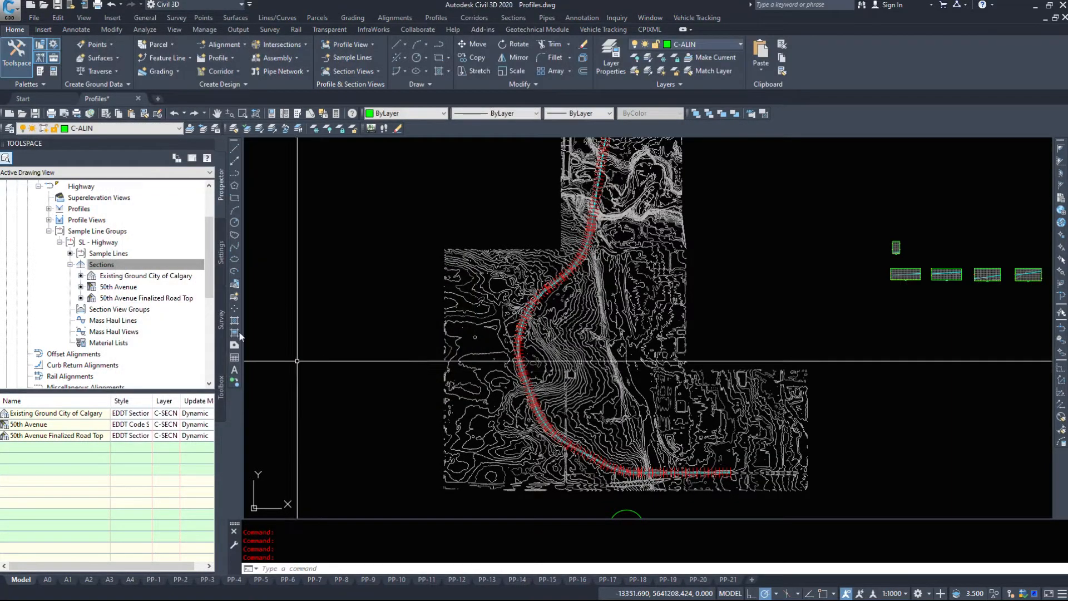
right_click(105, 268)
click(72, 290)
right_click(122, 277)
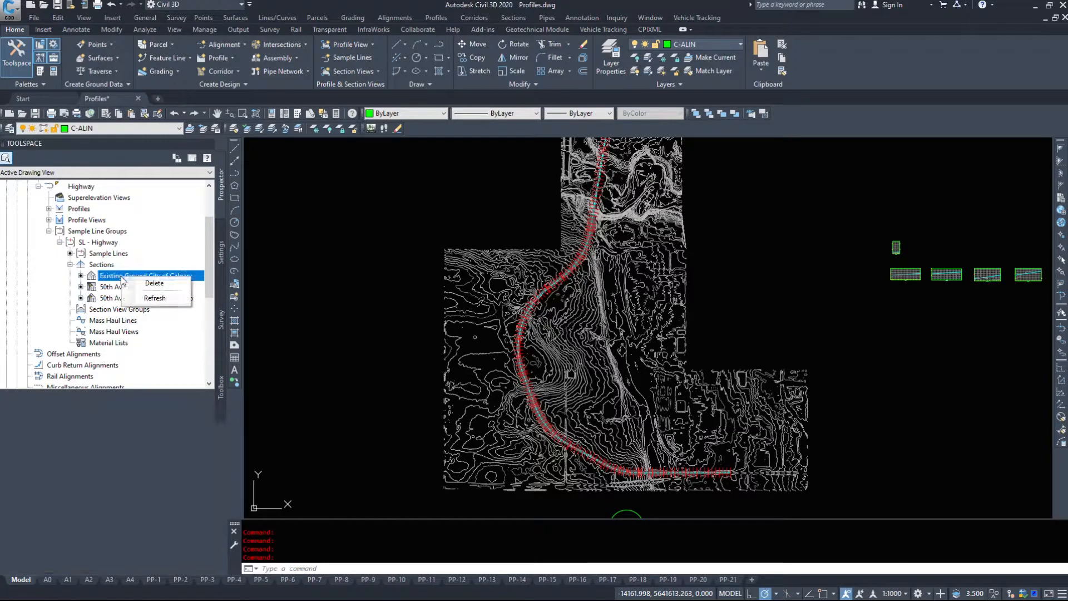
click(345, 254)
- Examine the properties, station data and sampled sections of a single sample line around station 4+250 on the corridor's curve
click(563, 353)
scroll(563, 353, up, 15)
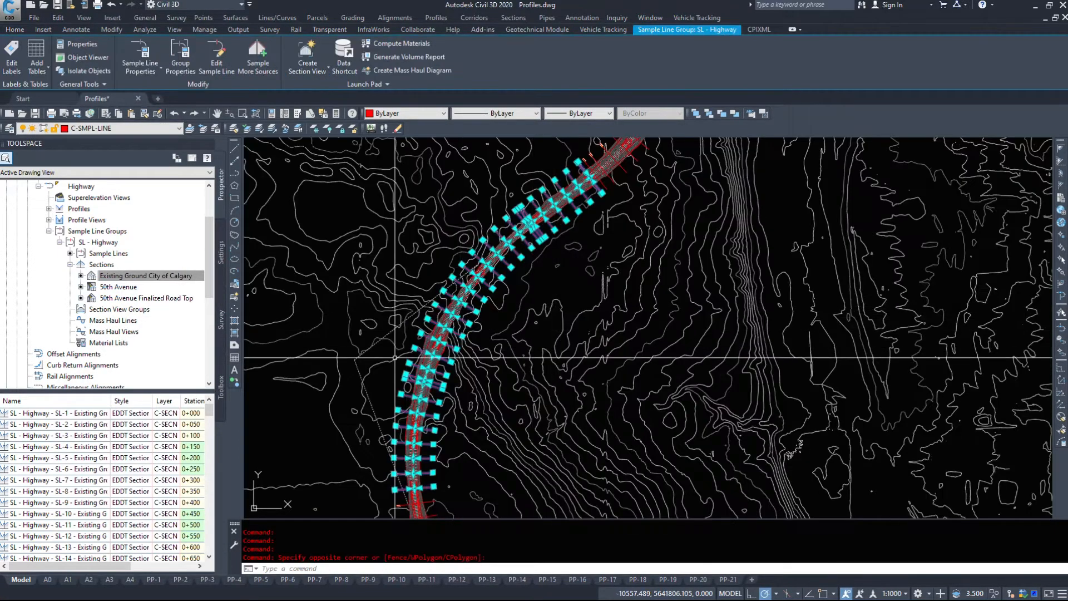
key(Escape)
middle_drag(418, 244, 425, 251)
scroll(426, 250, down, 6)
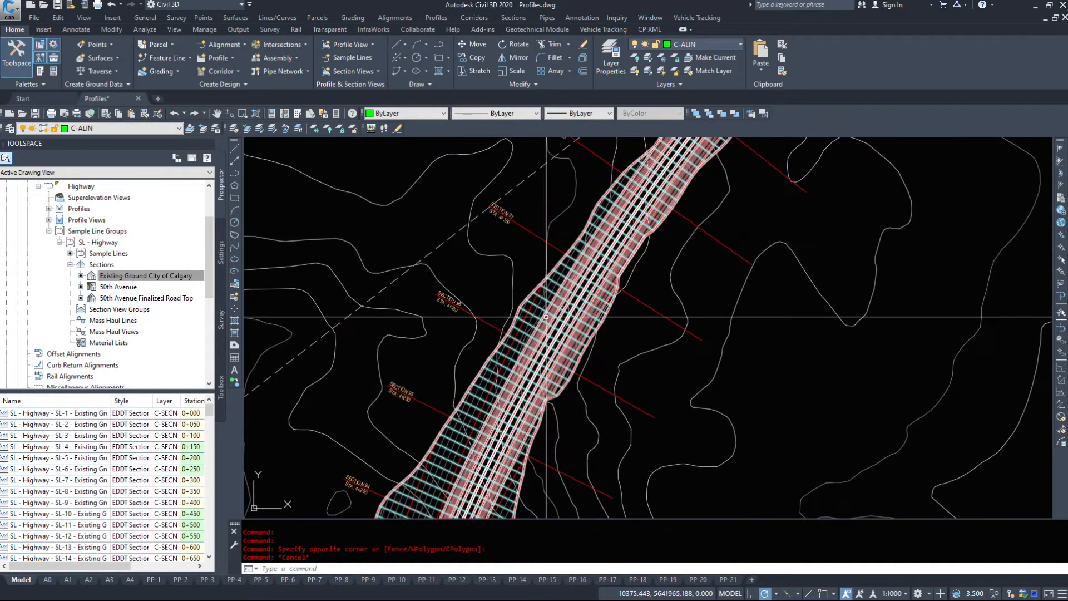
click(492, 326)
right_click(491, 328)
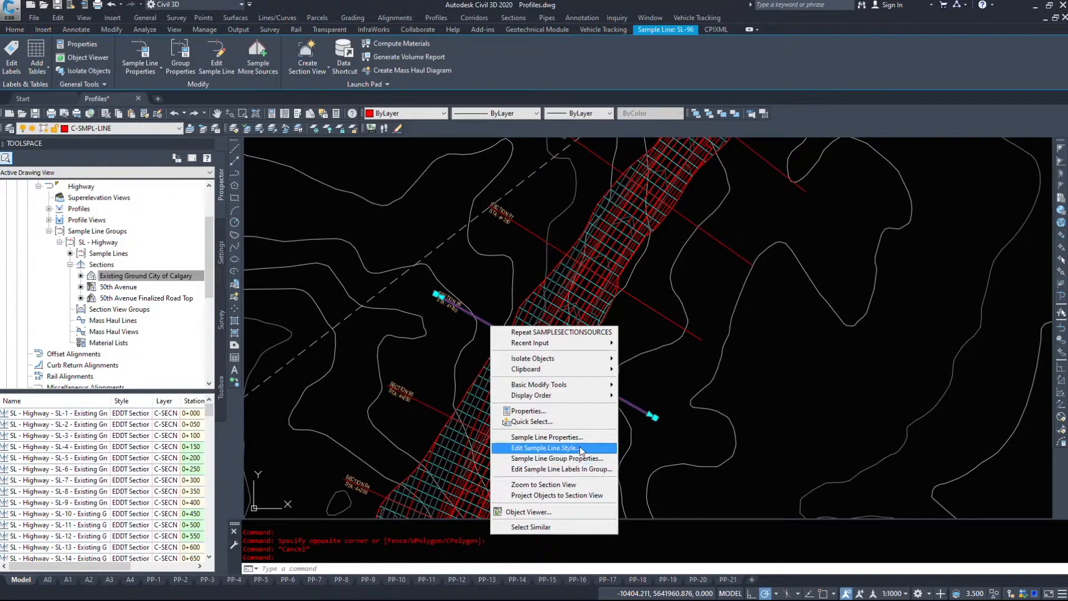
click(556, 436)
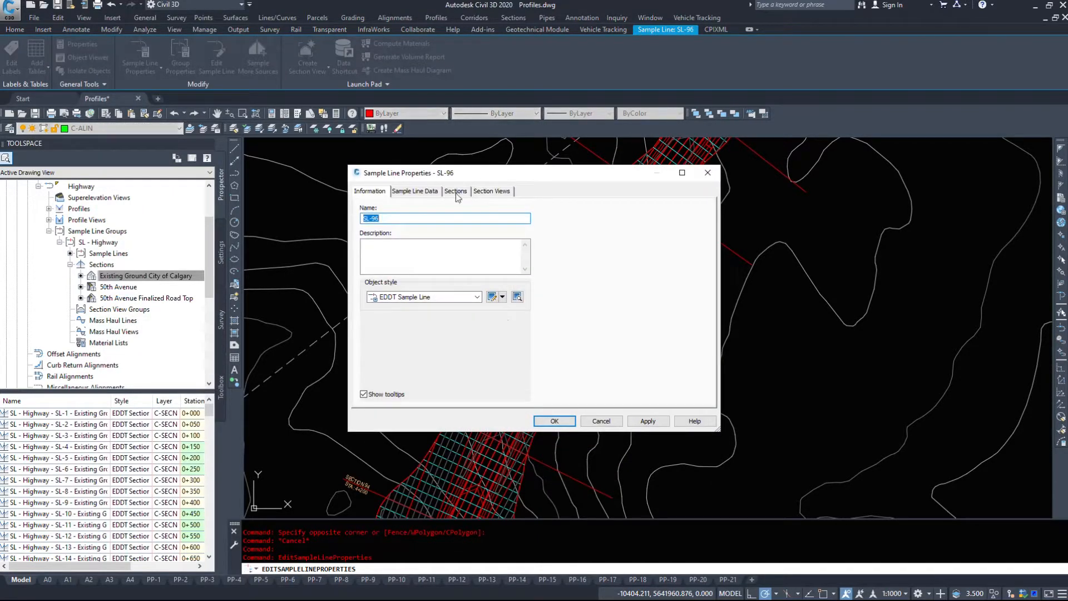
click(429, 192)
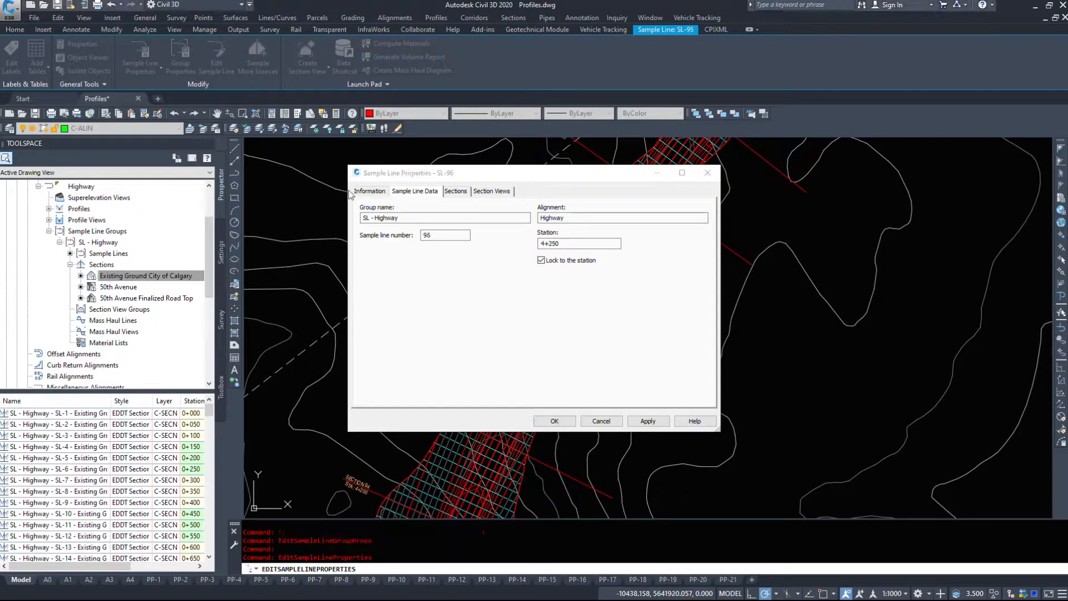
click(455, 192)
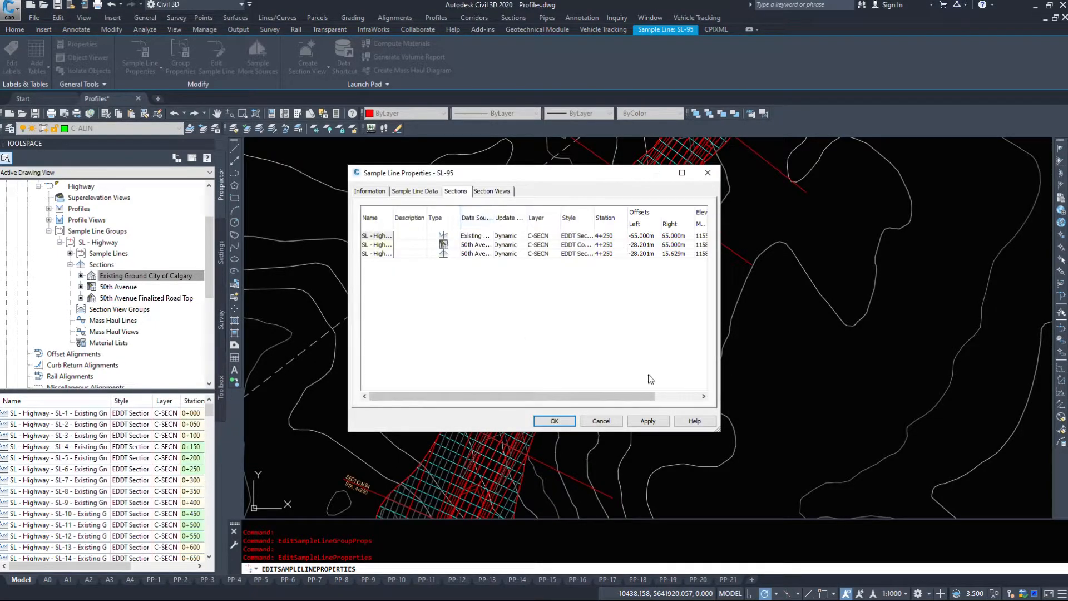
click(601, 421)
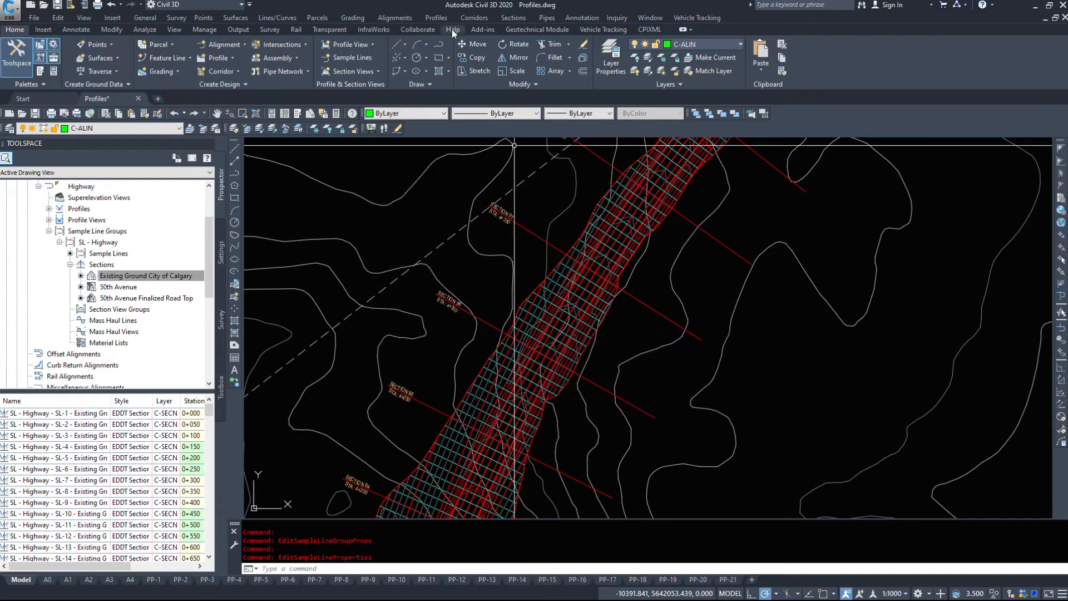
click(506, 17)
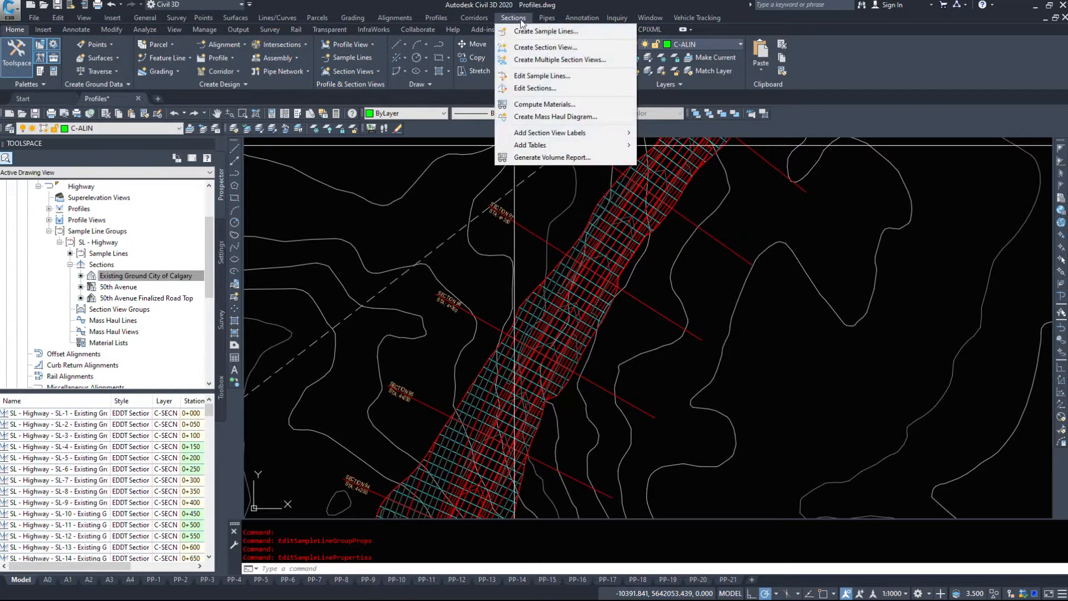
click(554, 32)
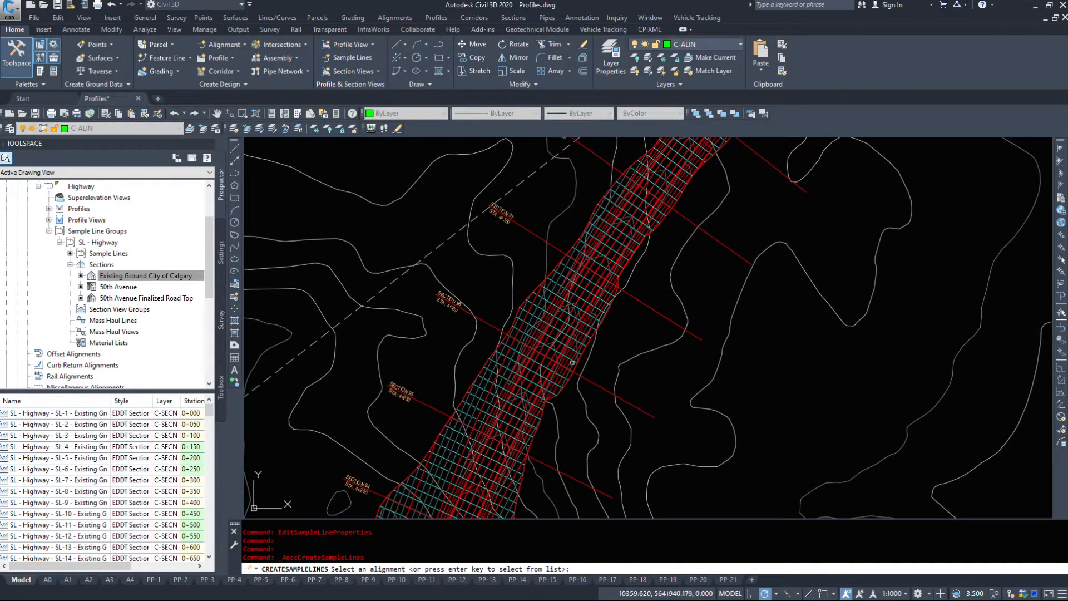
key(Return)
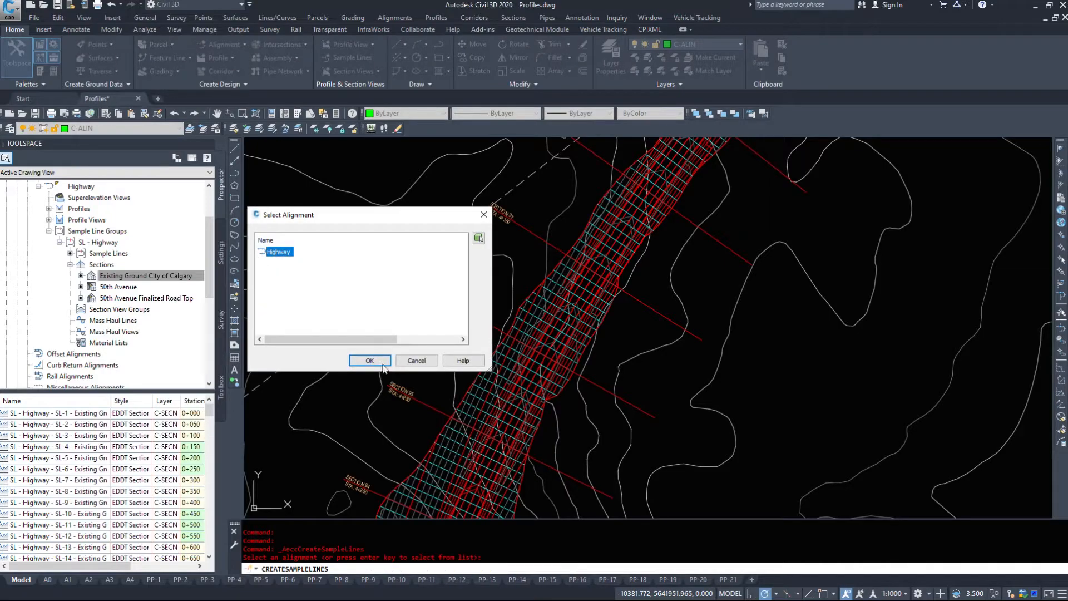
click(385, 366)
drag(425, 204, 381, 207)
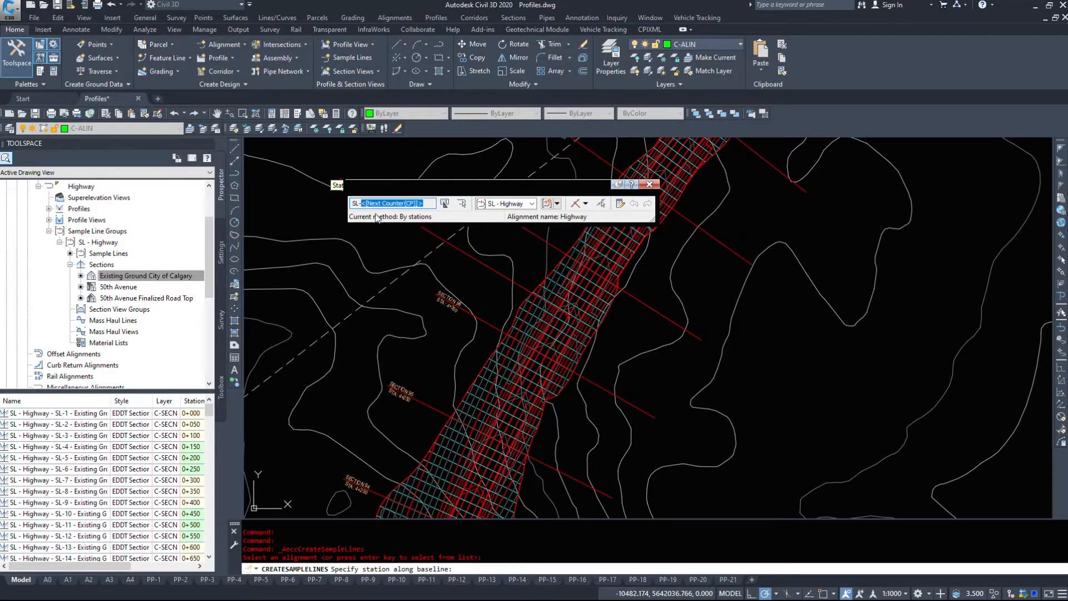
click(434, 201)
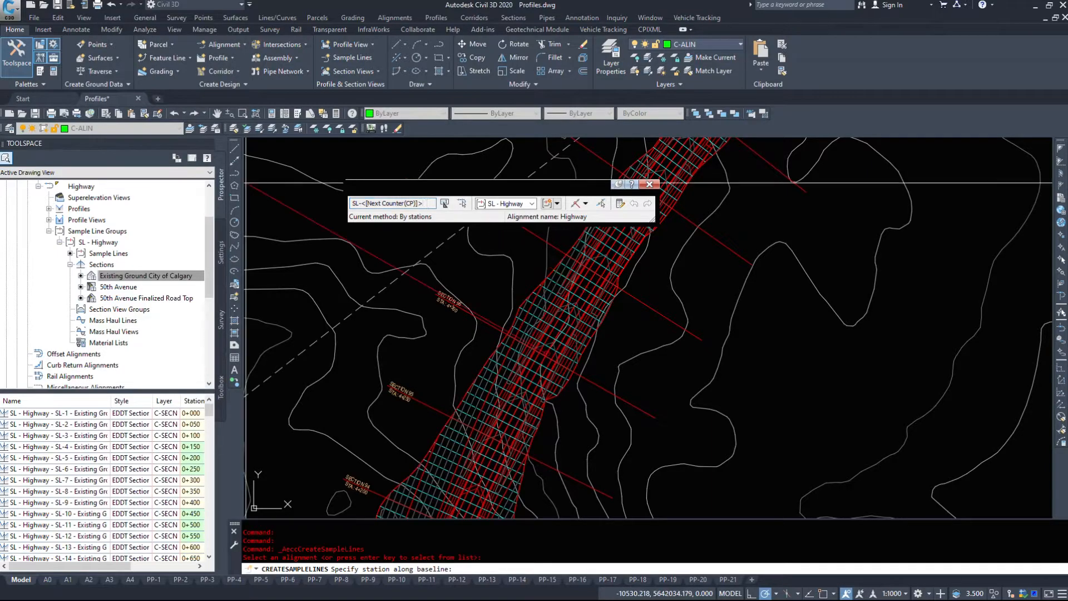
drag(496, 187, 460, 150)
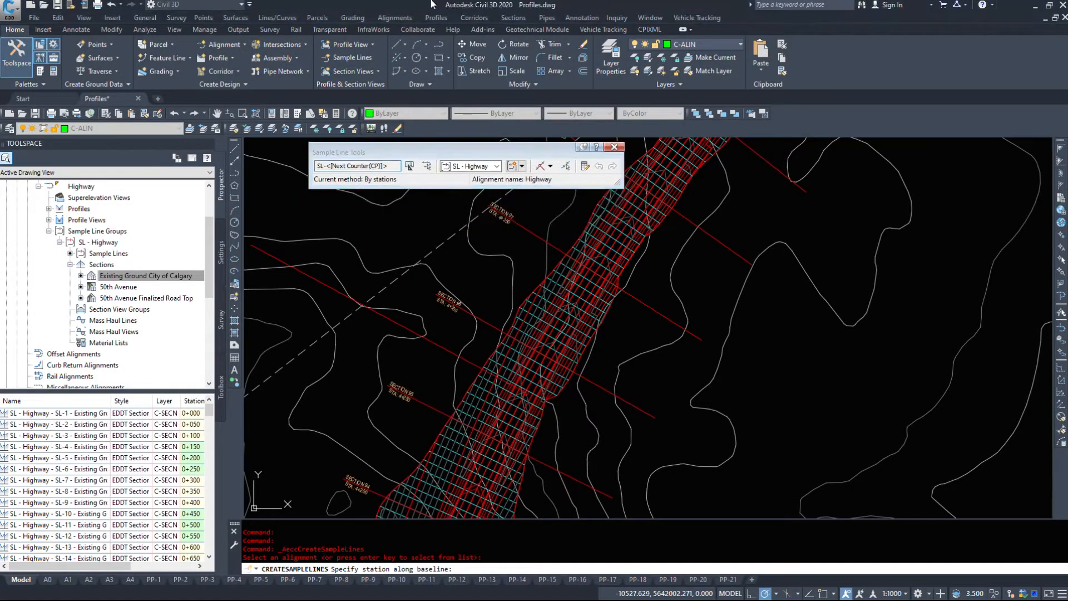
click(613, 147)
- Create a sample line by station on the Highway alignment at about 4+176, with 60 m left and right swath widths
click(513, 17)
click(535, 29)
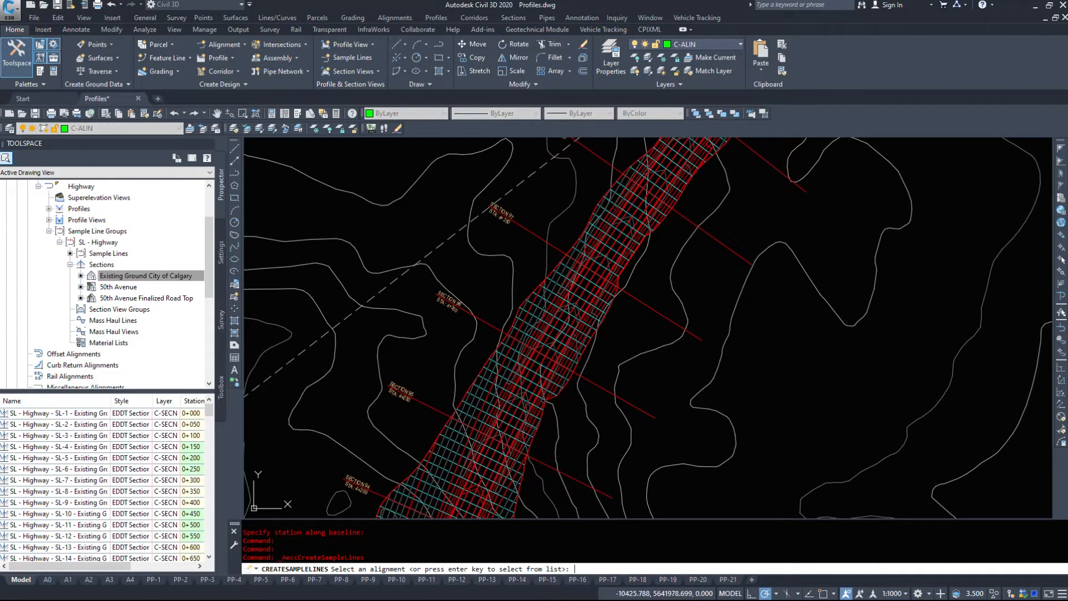
key(Return)
click(364, 361)
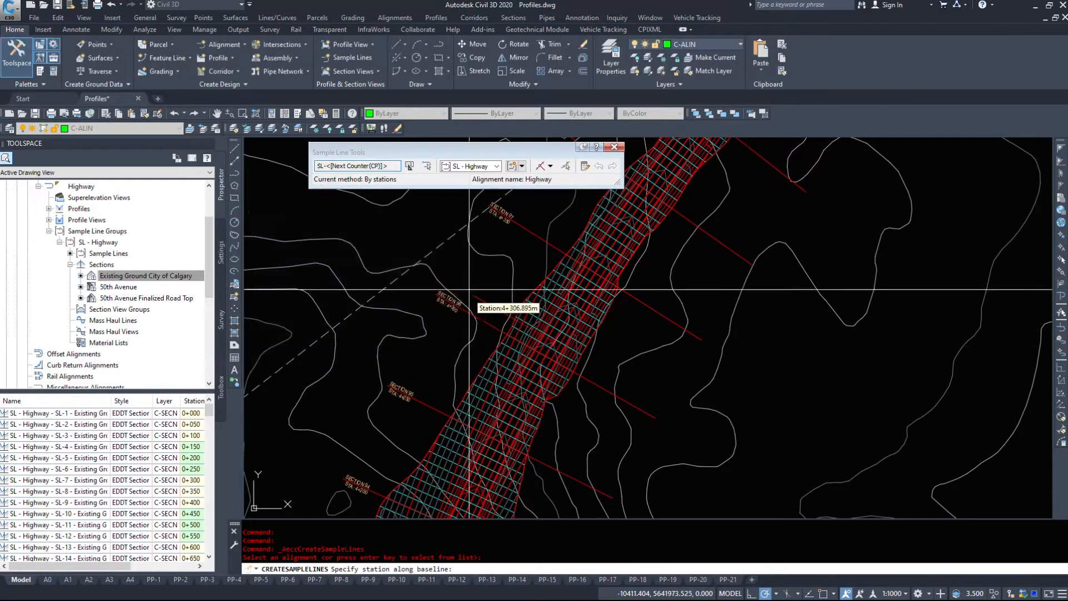
middle_drag(612, 407, 631, 309)
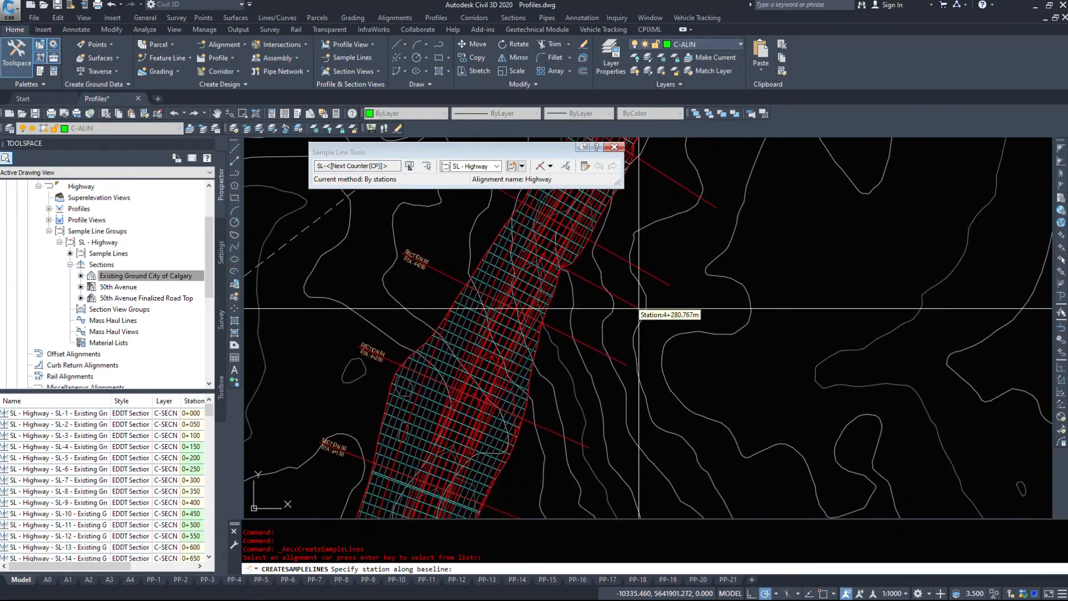
scroll(611, 362, down, 5)
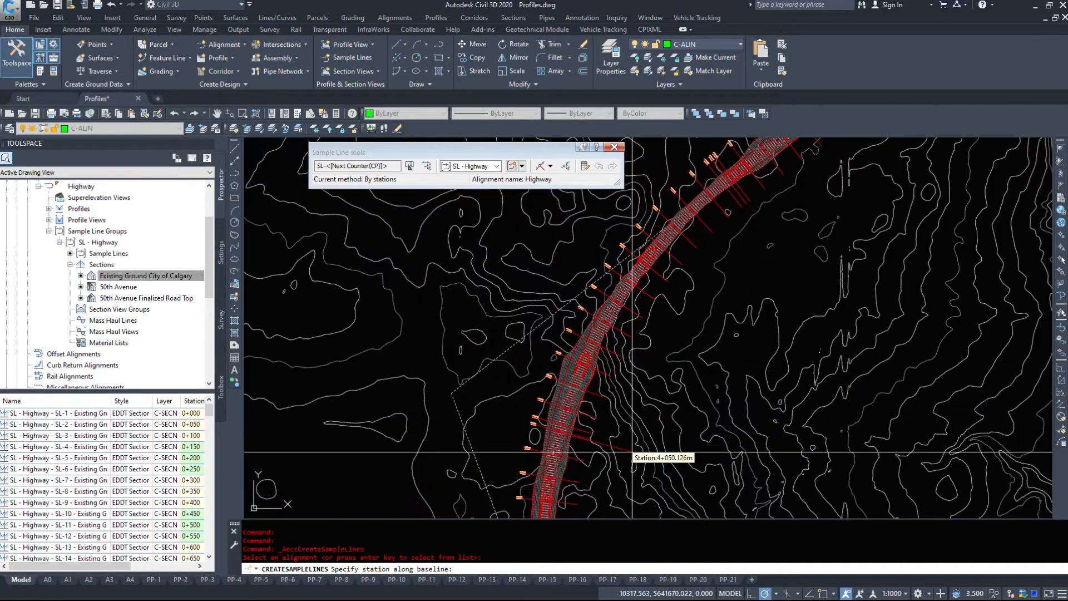
scroll(609, 396, up, 5)
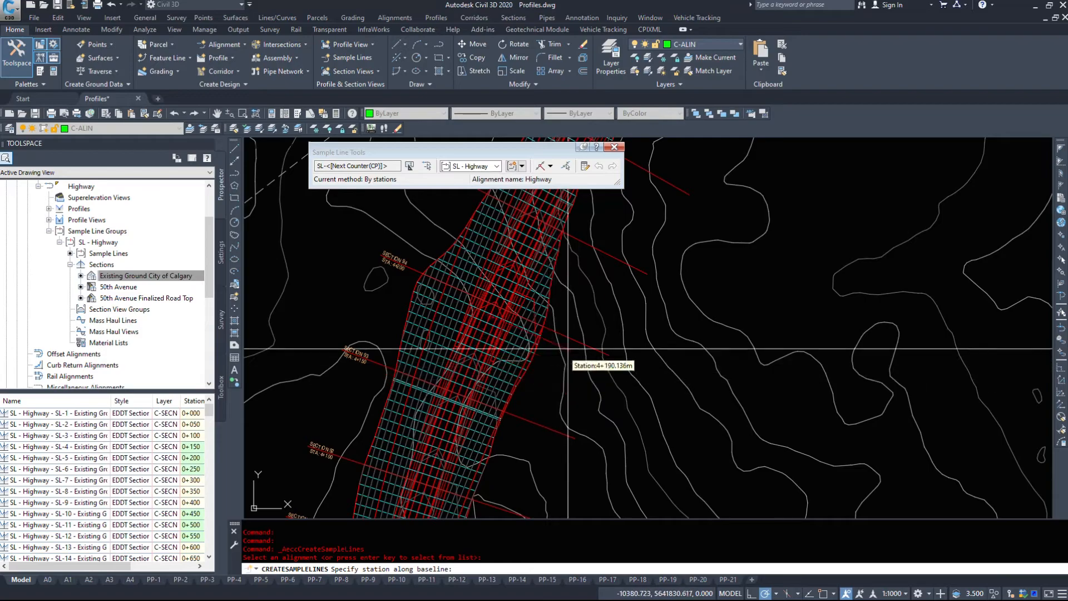
click(549, 384)
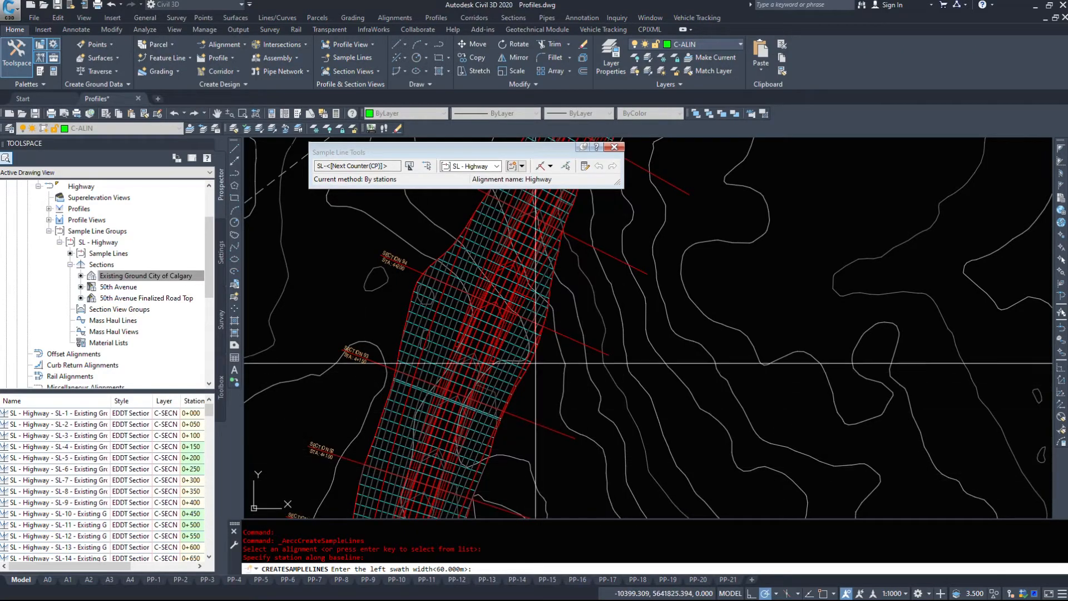
key(Return)
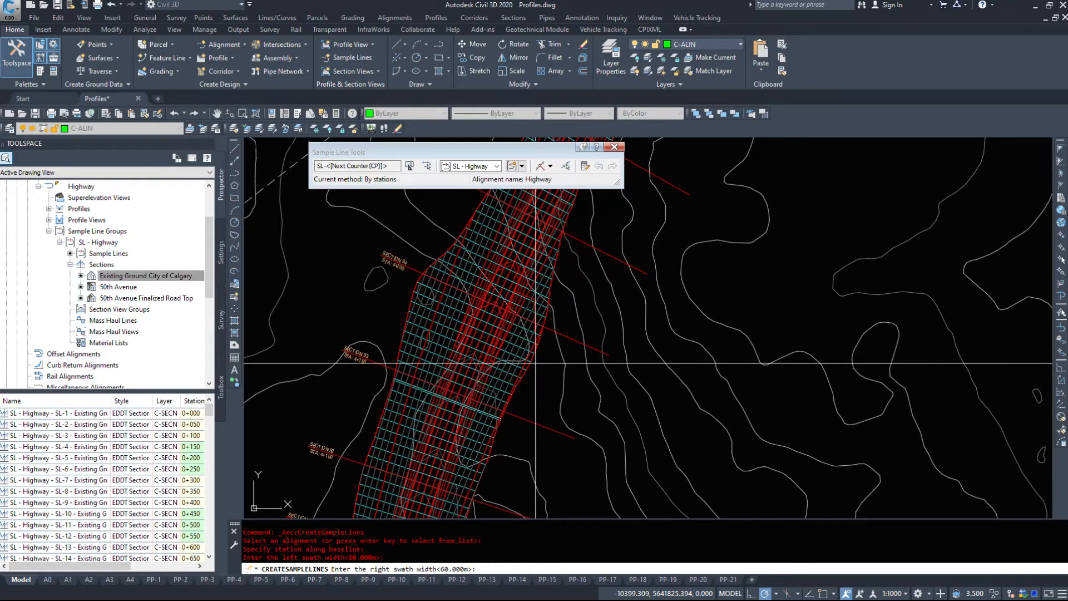
key(Return)
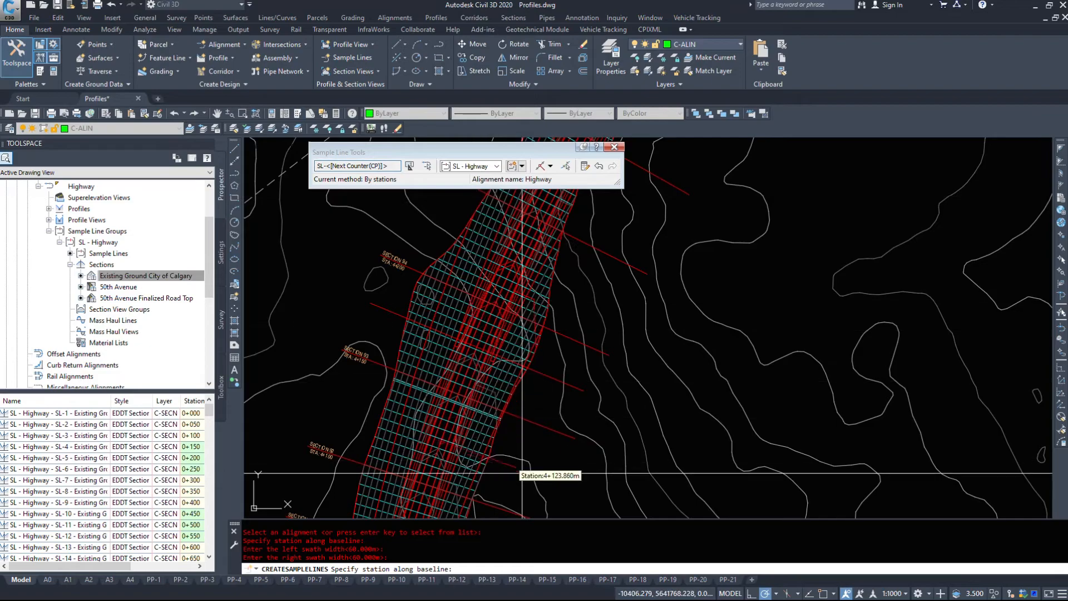
- Add another sample line at about station 3+962 with 60 m swath widths on both sides and finish the command
middle_drag(512, 458, 555, 138)
click(505, 419)
key(Return)
key(Return)
key(Return)
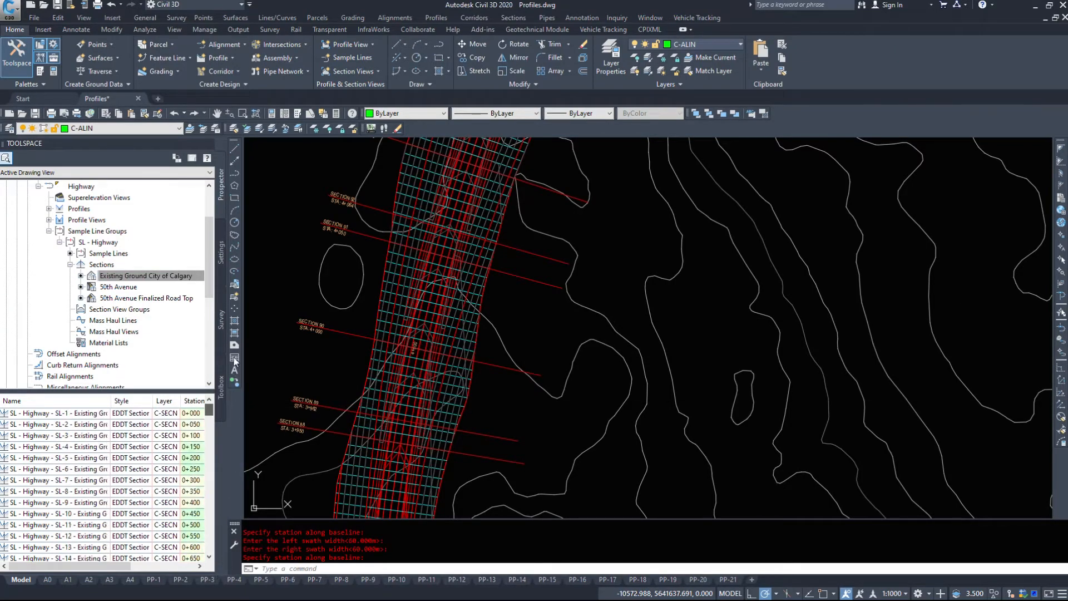
- Check the stations and offsets of the last entries in the SL - Highway sample line list
click(127, 288)
click(121, 274)
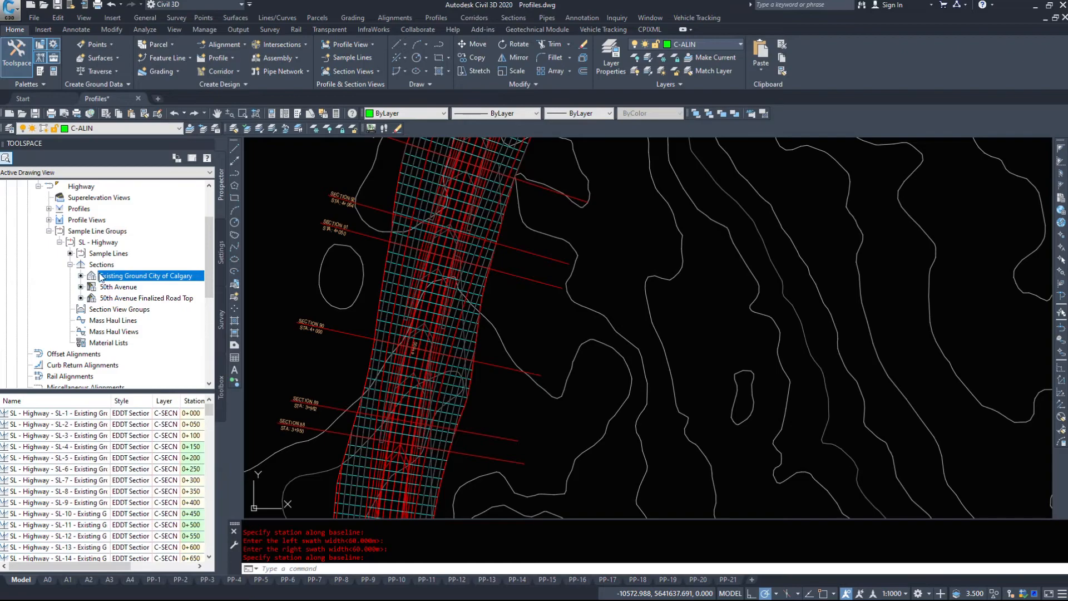
click(108, 253)
drag(210, 414, 212, 568)
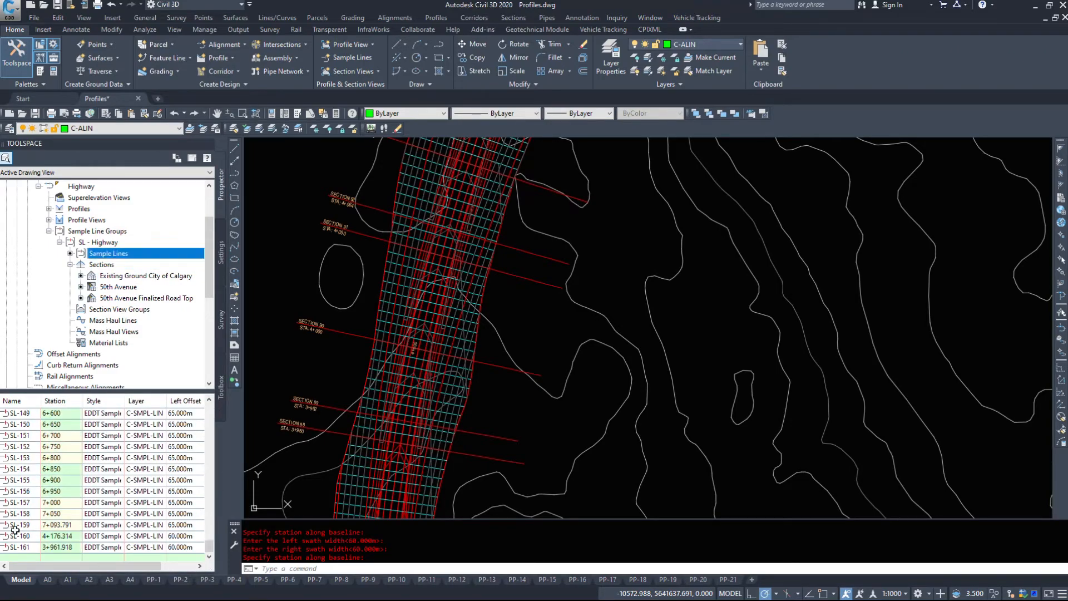
- Examine the sample lines in plan along the curves and straights of the Highway corridor
key(Escape)
scroll(602, 285, down, 5)
mouse_move(602, 286)
middle_down()
mouse_move(498, 386)
mouse_move(528, 214)
middle_up()
mouse_move(523, 384)
middle_down()
mouse_move(572, 290)
mouse_move(645, 203)
middle_up()
middle_drag(436, 375, 554, 194)
middle_drag(514, 434, 479, 167)
middle_drag(445, 356, 412, 133)
middle_drag(370, 284, 219, 73)
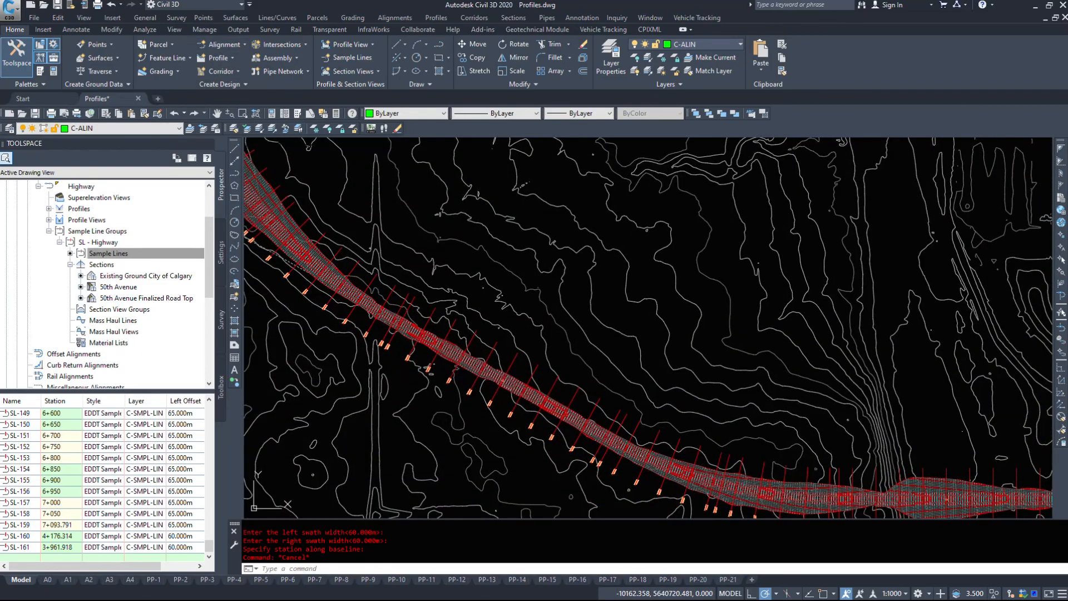